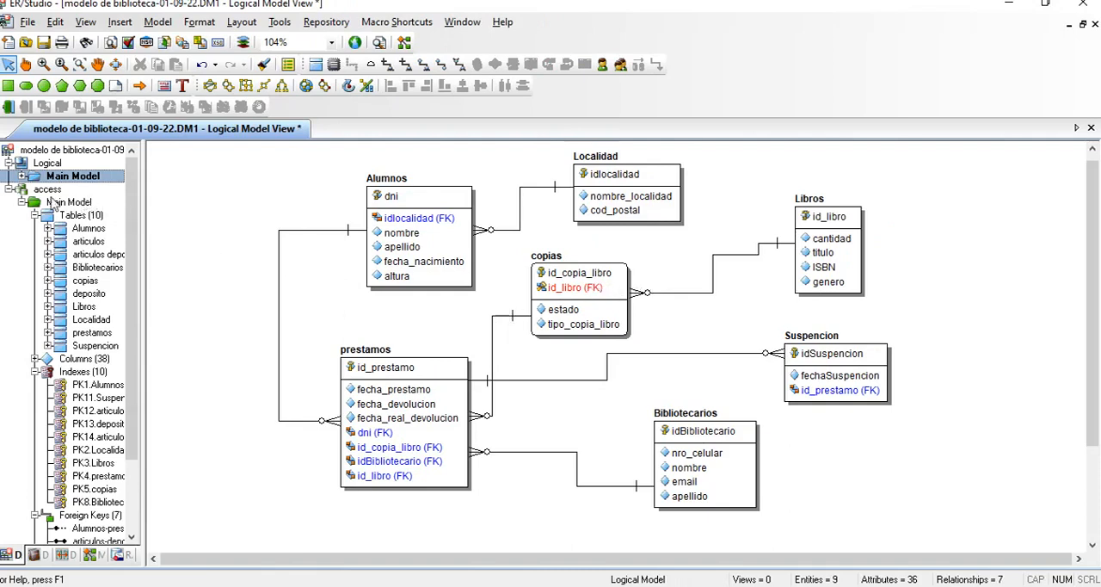
Step: Display the access physical model, and switch to Access 2013 to start a blank desktop database
{"action": "left_click", "coordinate": [48, 191]}
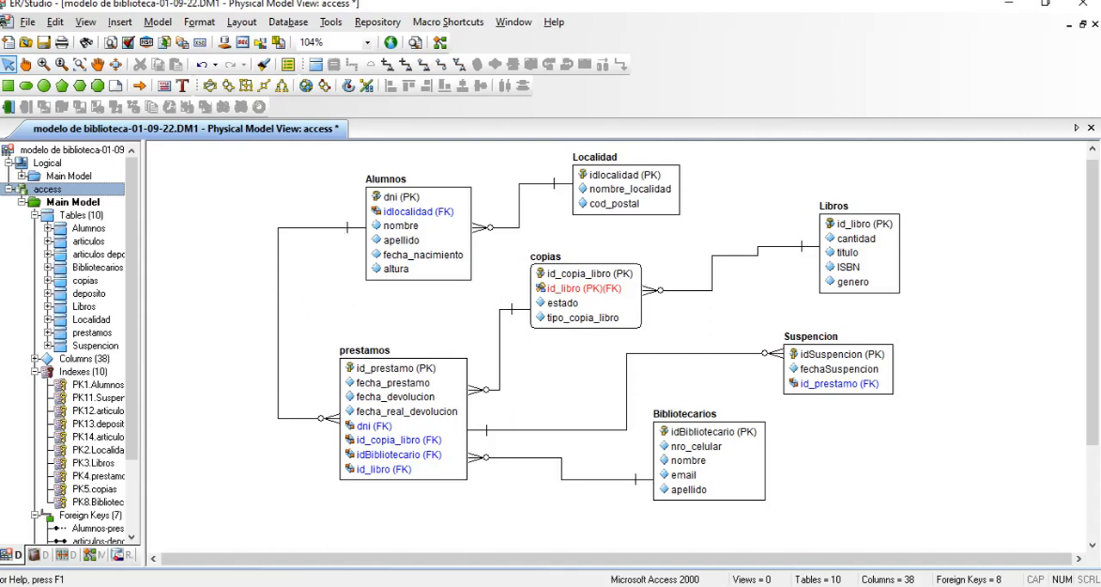
{"action": "key", "text": "super"}
{"action": "type", "text": "acc"}
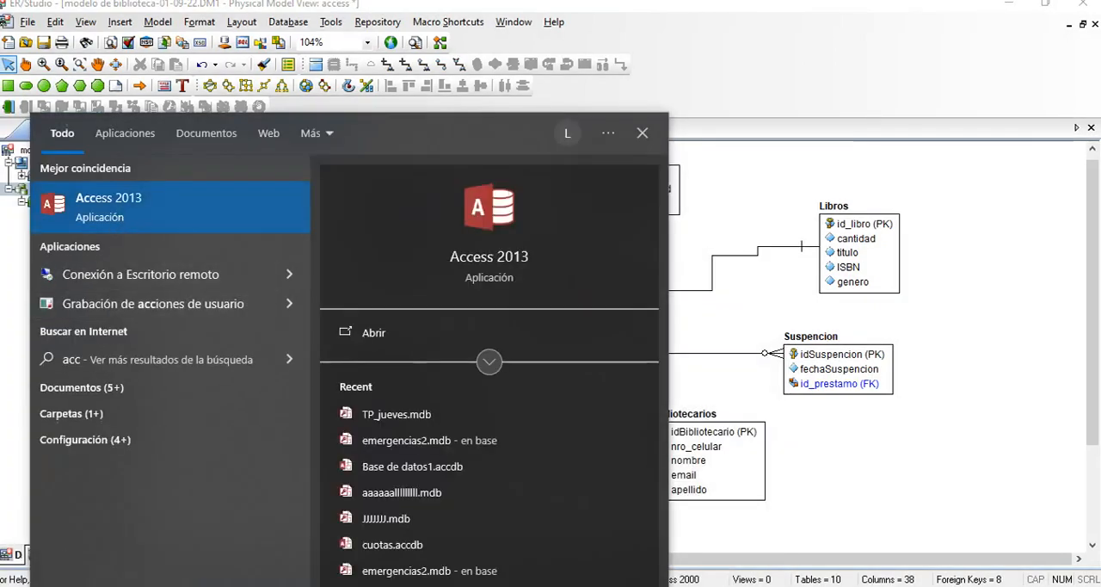
{"action": "key", "text": "Return"}
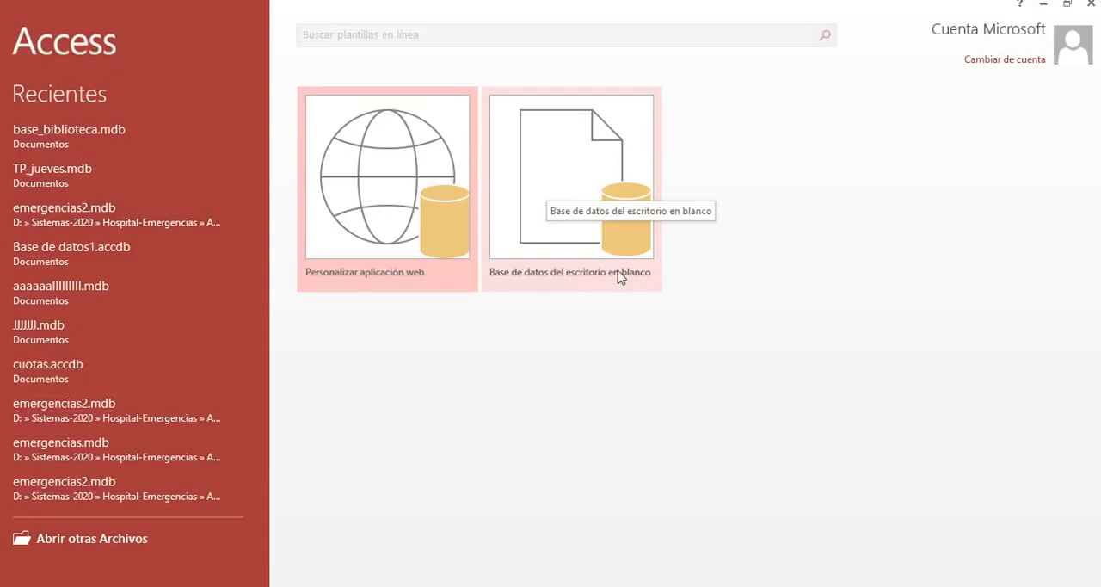
{"action": "left_click", "coordinate": [574, 178]}
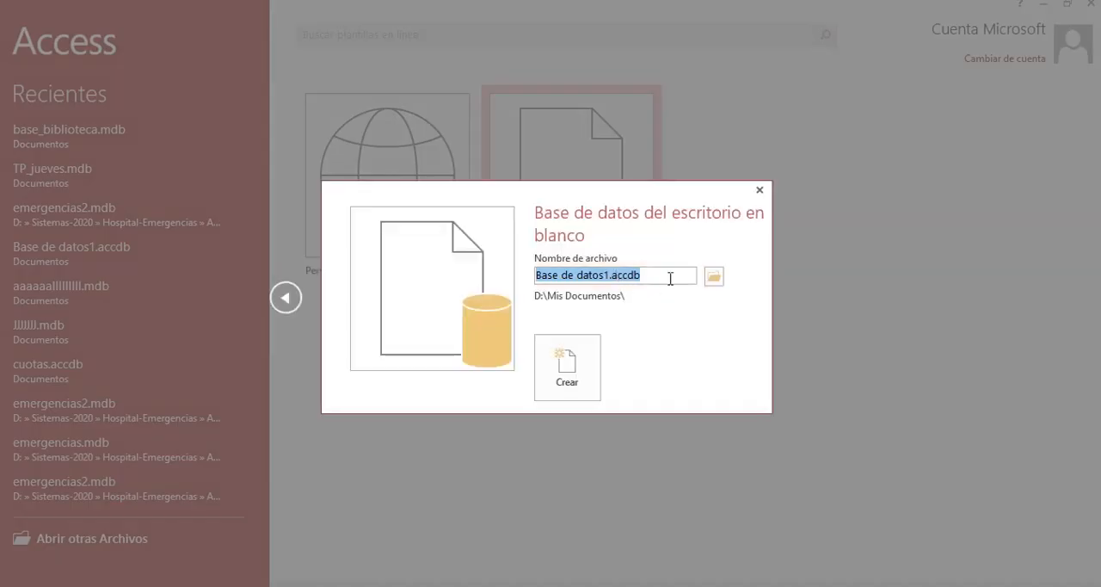
Step: Create the database in Documents as tp_parcial_compu4.mdb in the Access 2002-2003 format, and close Access
{"action": "left_click", "coordinate": [714, 277]}
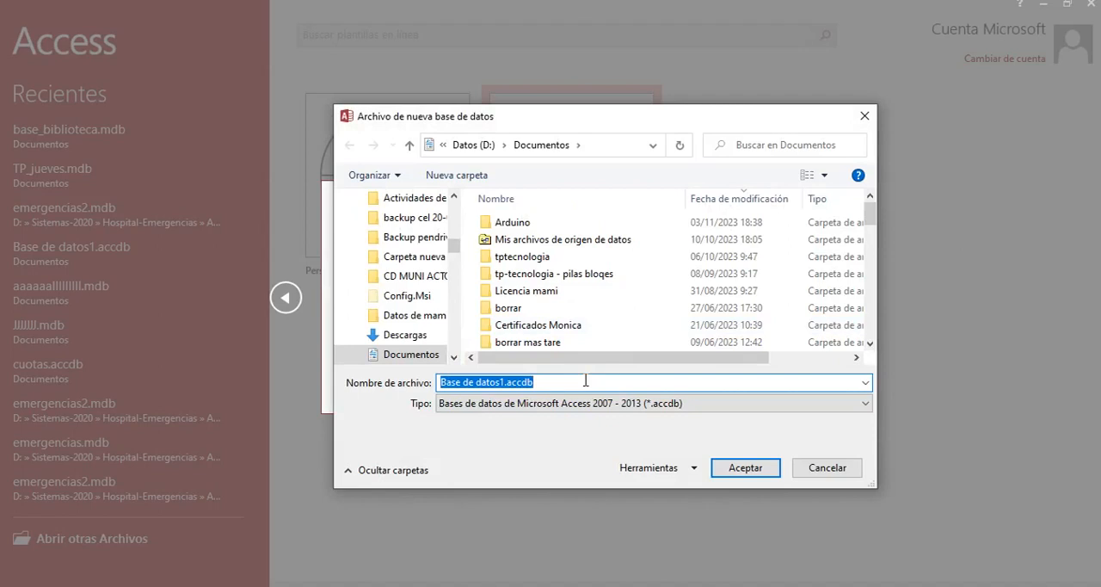
{"action": "type", "text": "tp_parcial_compu4"}
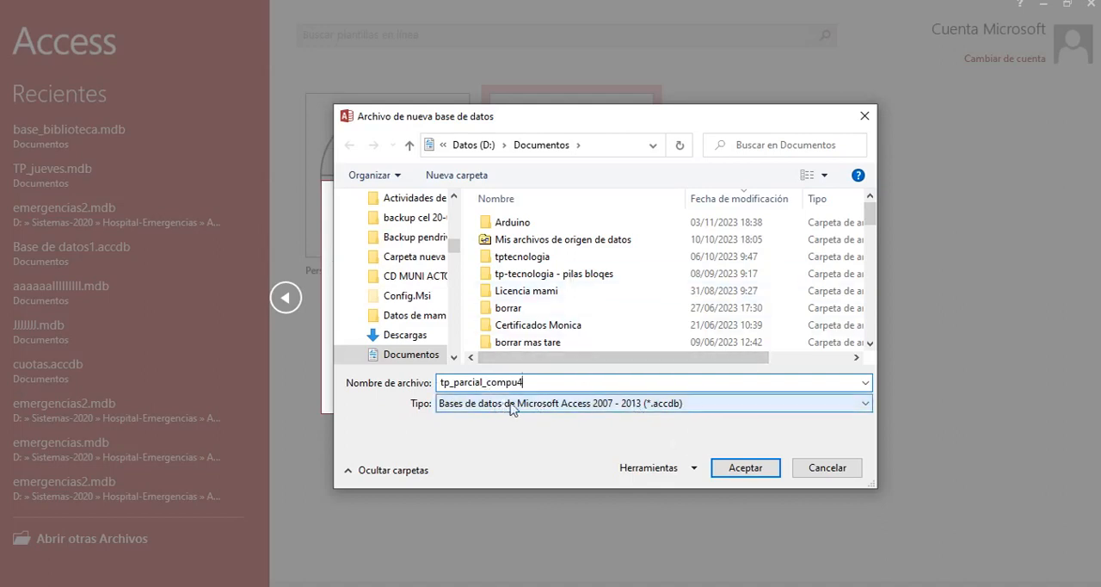
{"action": "left_click", "coordinate": [570, 406]}
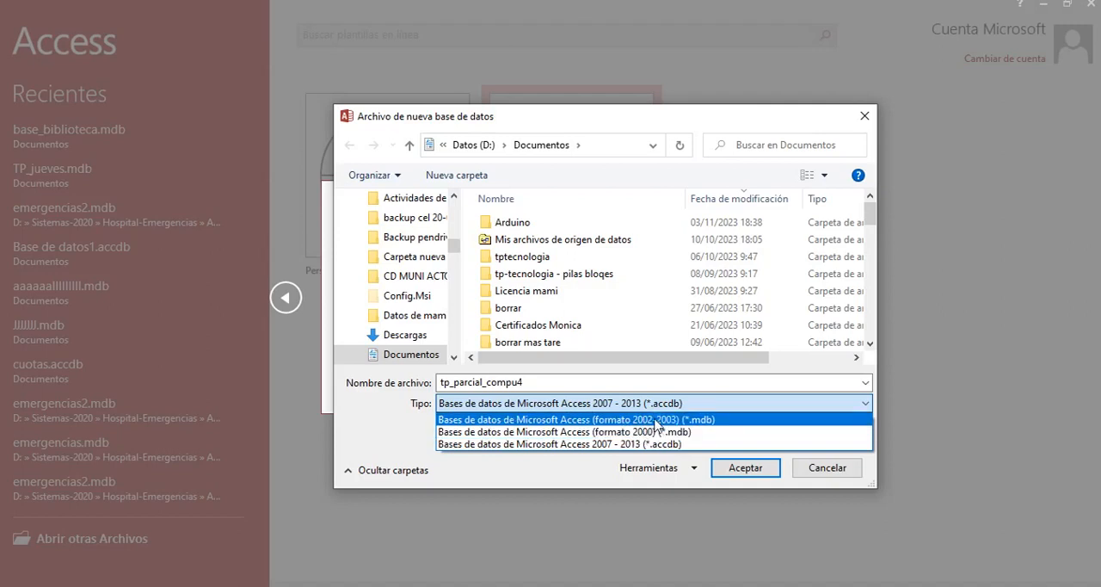
{"action": "left_click", "coordinate": [656, 421]}
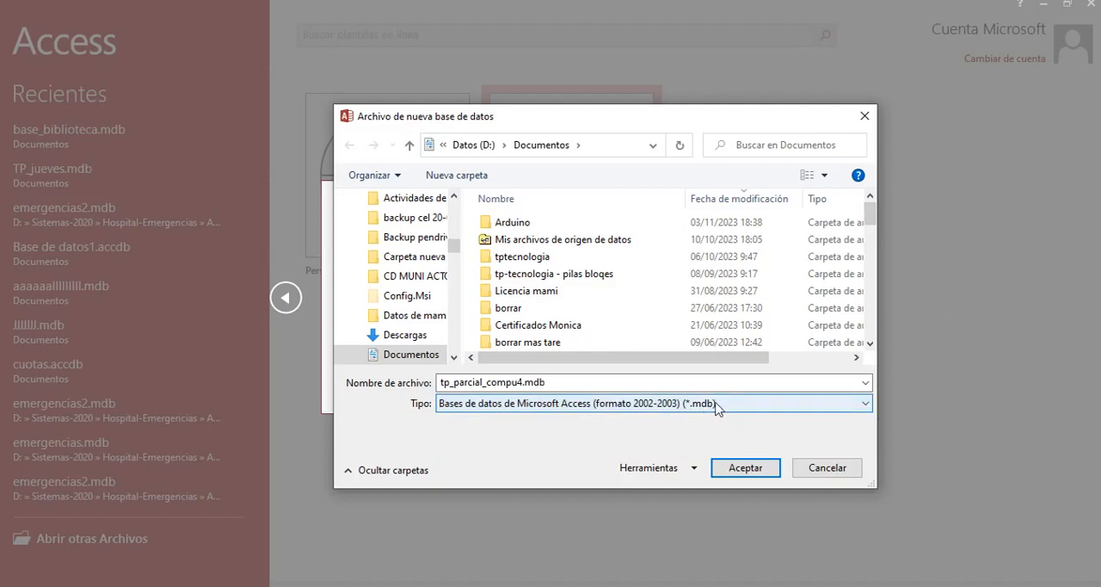
{"action": "left_click", "coordinate": [743, 464]}
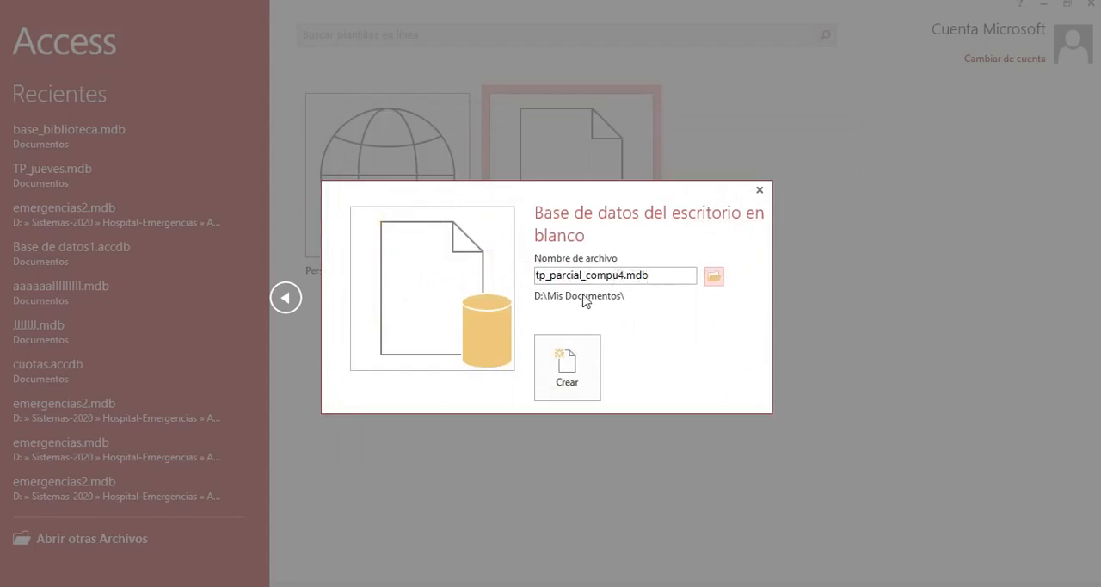
{"action": "left_click", "coordinate": [591, 376]}
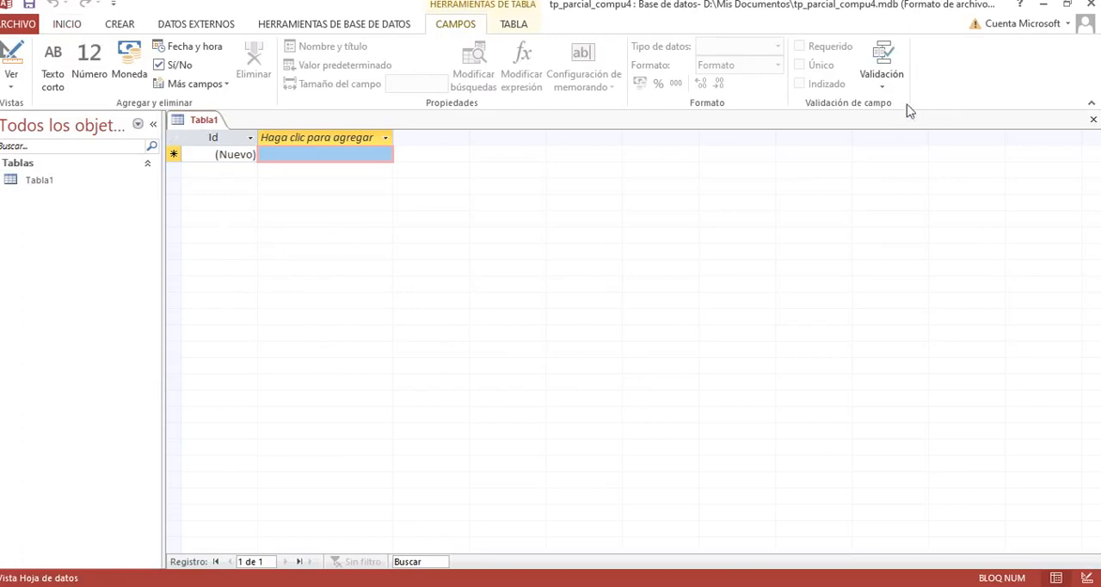
{"action": "left_click", "coordinate": [1091, 8]}
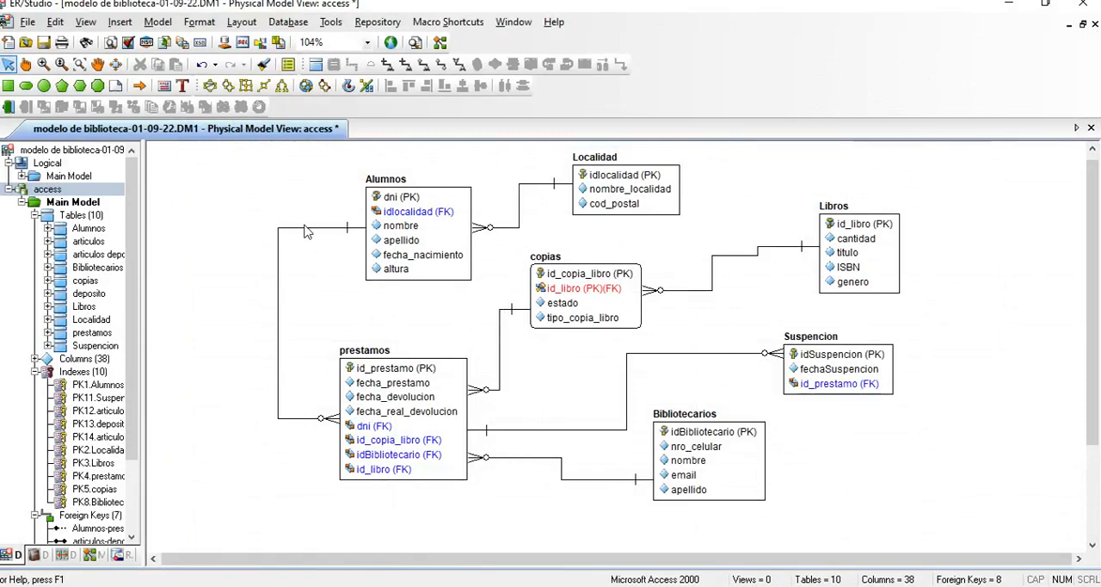
{"action": "left_click", "coordinate": [417, 226]}
{"action": "left_click", "coordinate": [625, 181]}
{"action": "left_click", "coordinate": [864, 250]}
{"action": "left_click", "coordinate": [846, 379]}
{"action": "left_click", "coordinate": [772, 303]}
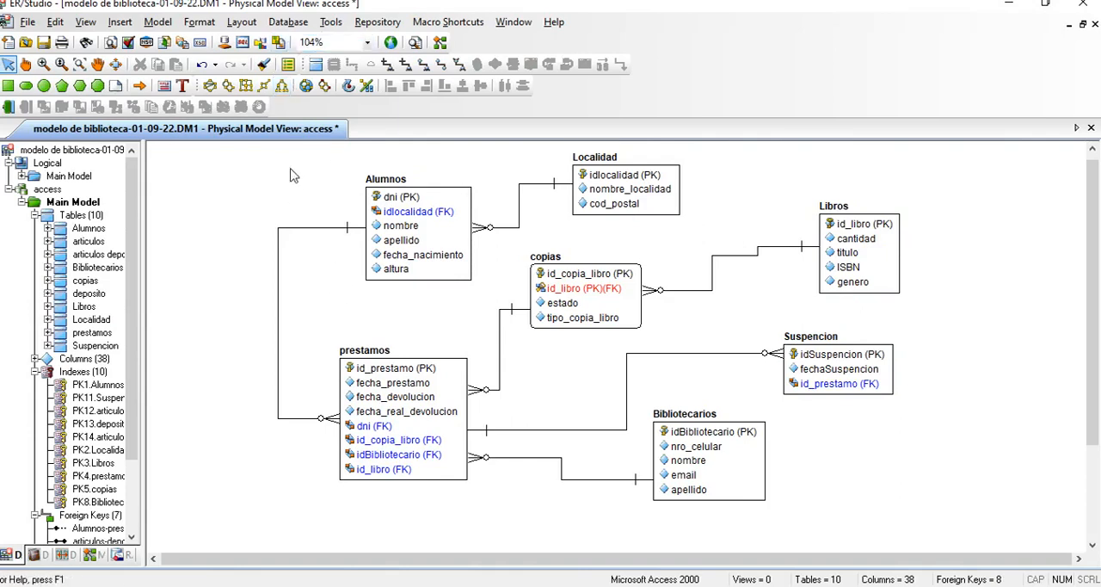
Step: Start generating the database from the access physical model, using the option to generate objects with a database connection
{"action": "left_click", "coordinate": [43, 192]}
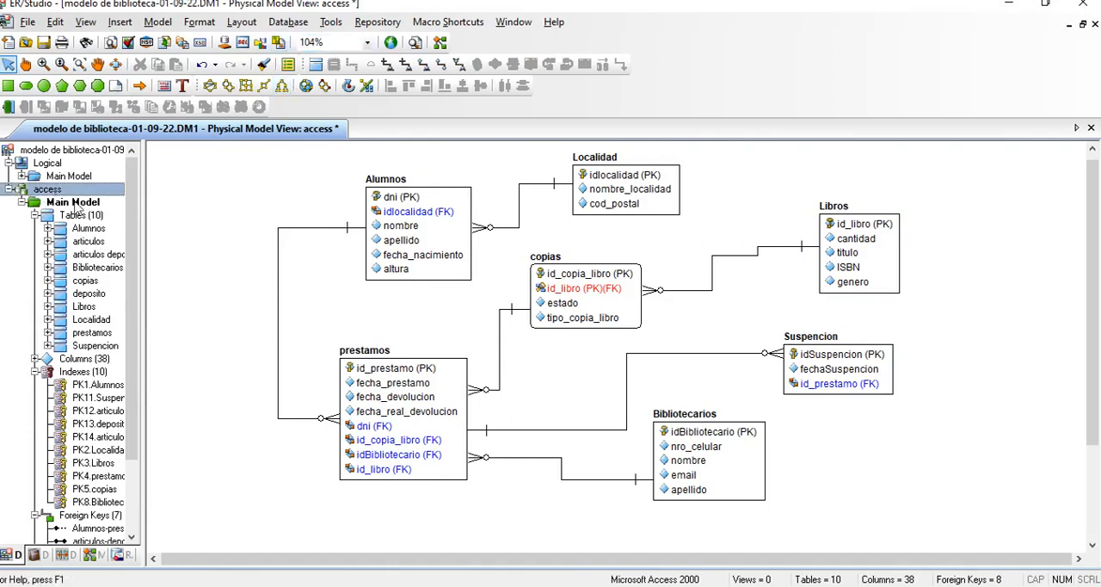
{"action": "left_click", "coordinate": [289, 26]}
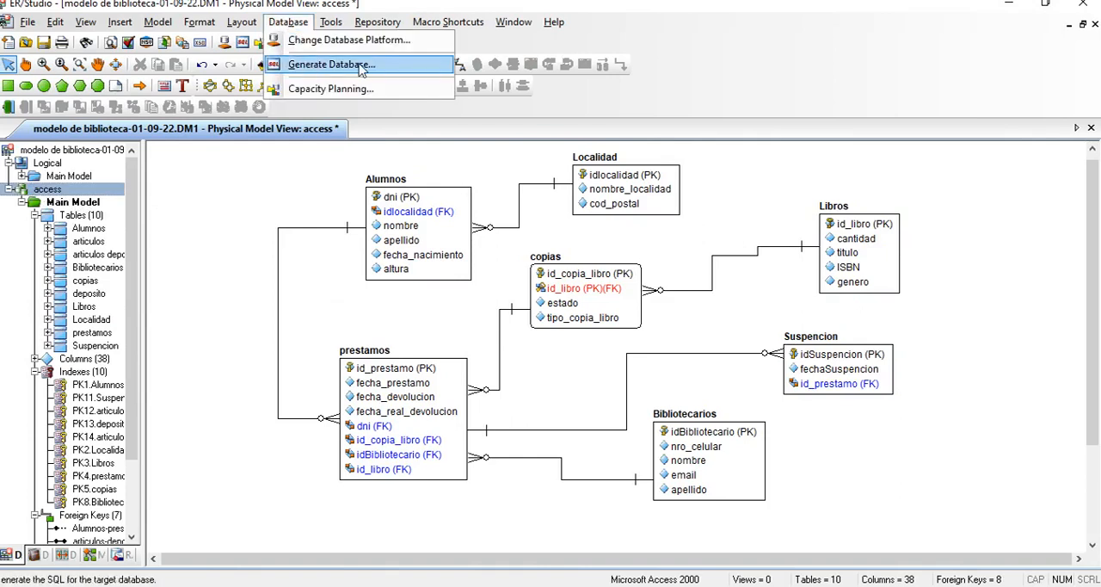
{"action": "left_click", "coordinate": [396, 66]}
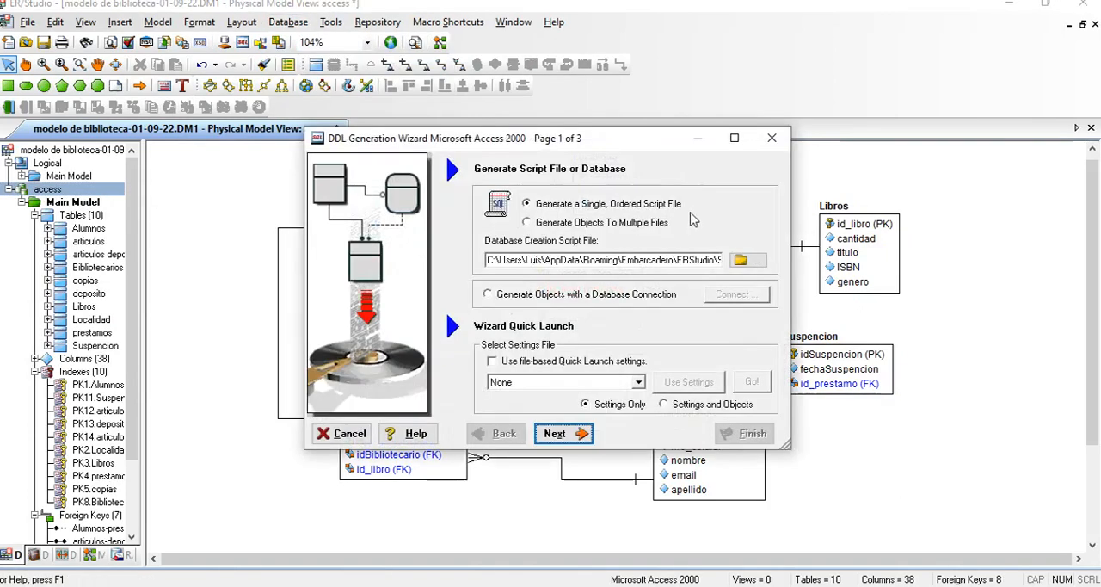
{"action": "left_click", "coordinate": [551, 295]}
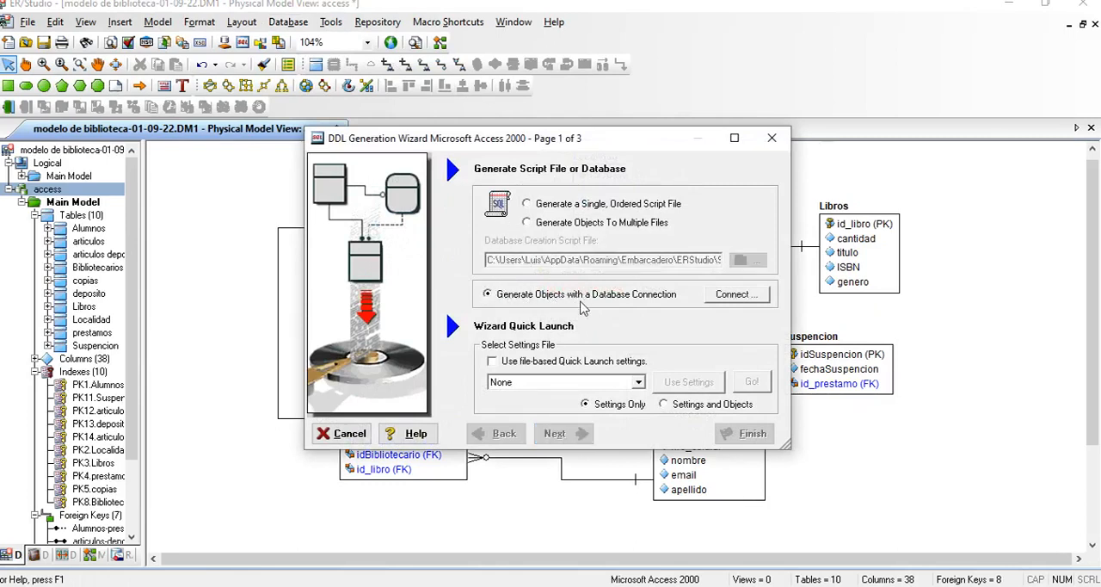
{"action": "left_click", "coordinate": [734, 294]}
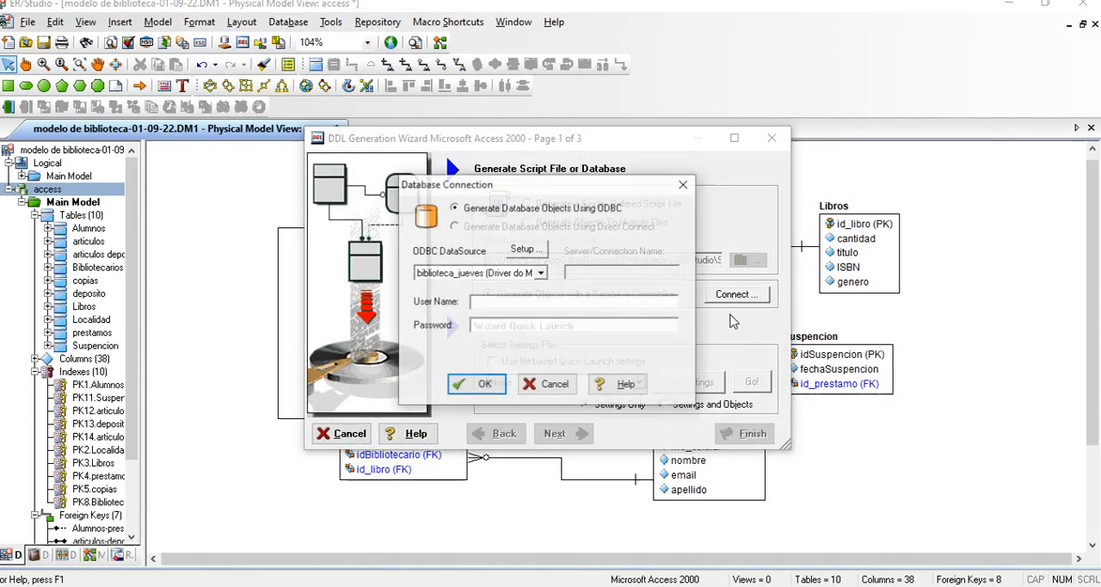
Step: Add a new user ODBC data source based on the Driver do Microsoft Access (*.mdb)
{"action": "left_click", "coordinate": [527, 252]}
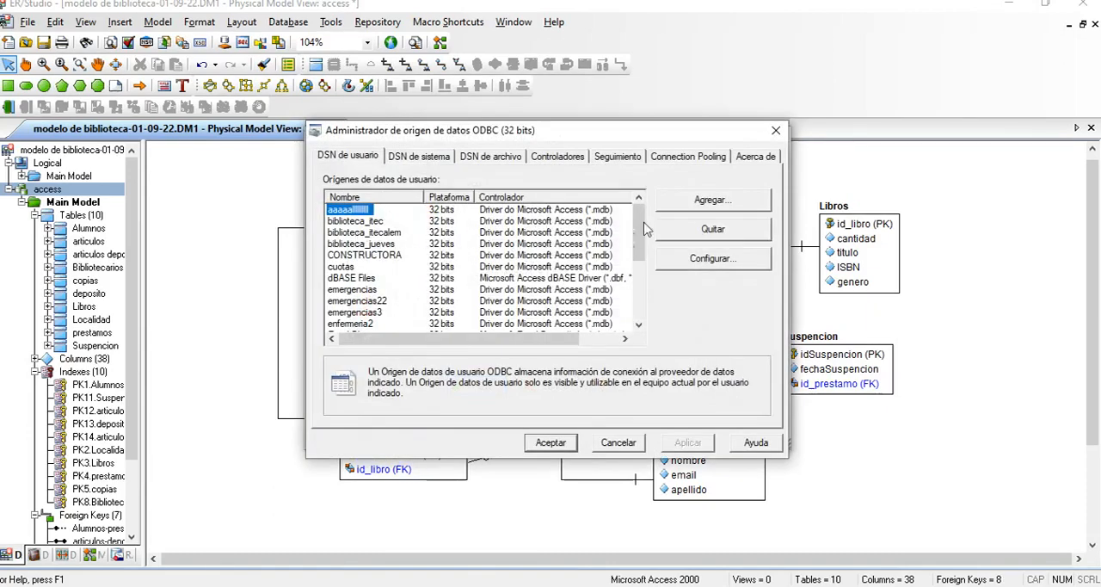
{"action": "left_click", "coordinate": [712, 201]}
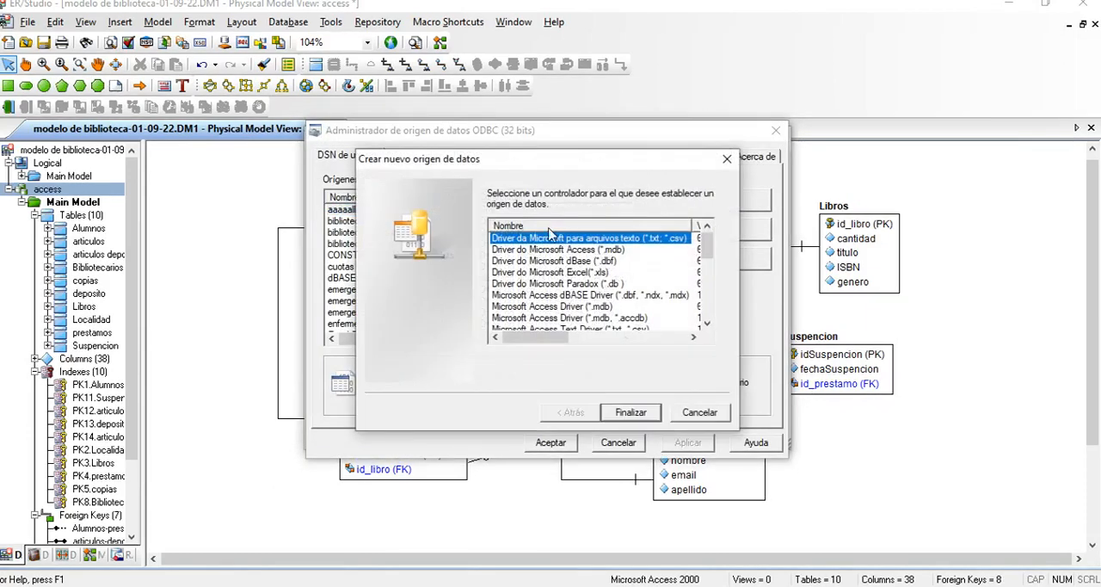
{"action": "left_click", "coordinate": [582, 252]}
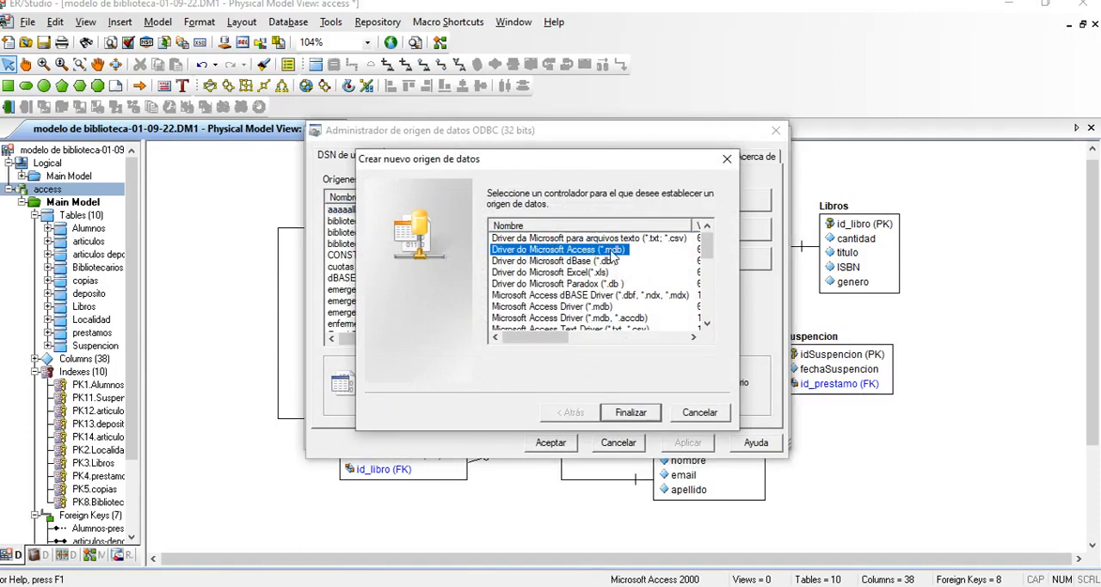
{"action": "left_click", "coordinate": [637, 415]}
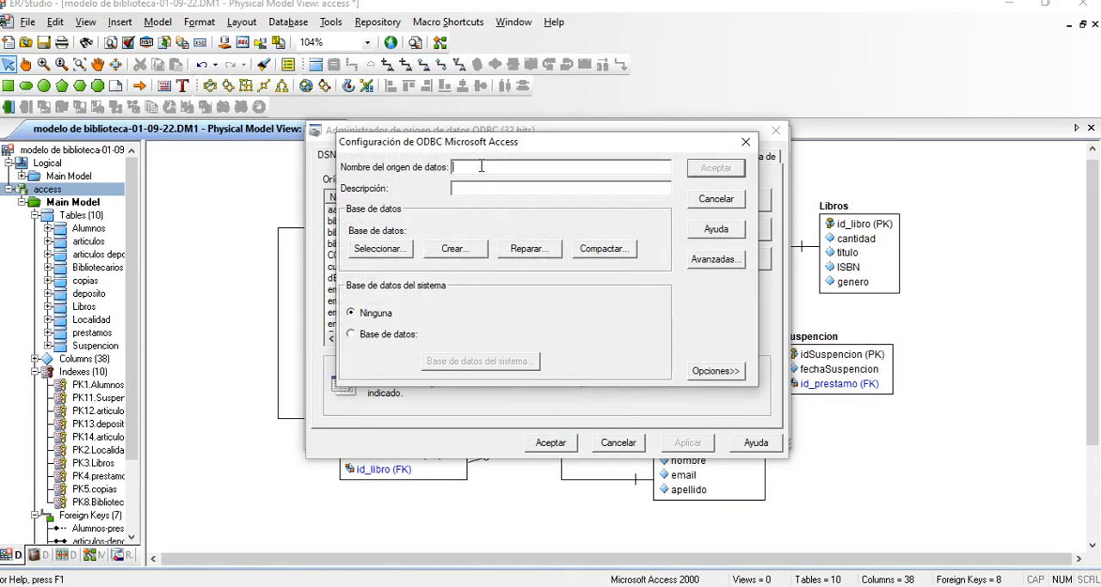
Step: Name the new ODBC data source conexion_parcial_2023
{"action": "type", "text": "c"}
{"action": "type", "text": "onexion_parcial"}
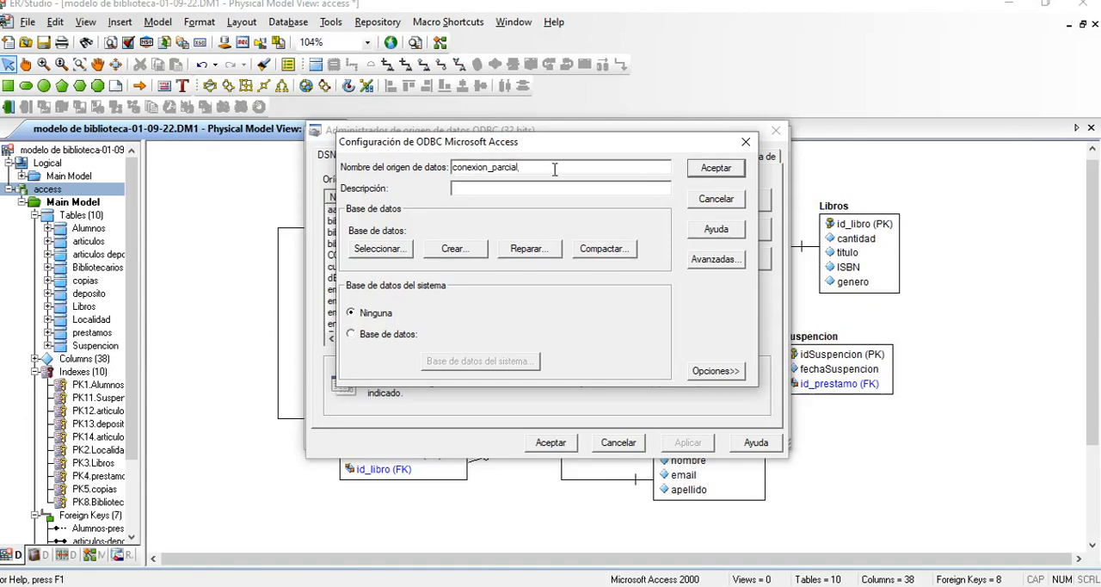
{"action": "type", "text": "_2023"}
Step: Browse to the Mis Documentos folder on drive D to locate the data source's database
{"action": "left_click", "coordinate": [379, 250]}
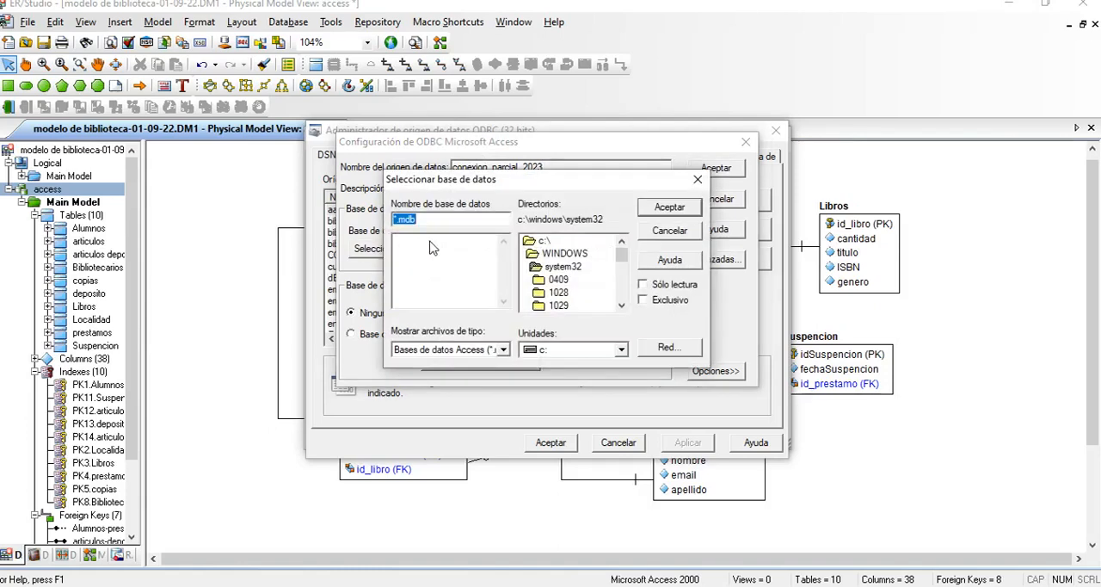
{"action": "left_click_drag", "start_coordinate": [480, 183], "coordinate": [471, 173]}
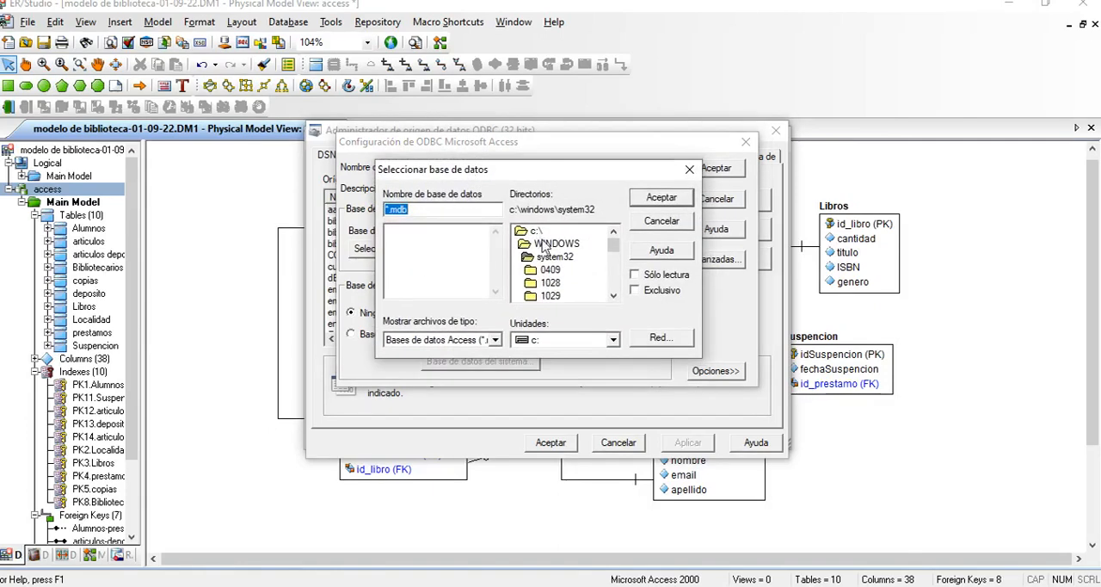
{"action": "left_click", "coordinate": [613, 340]}
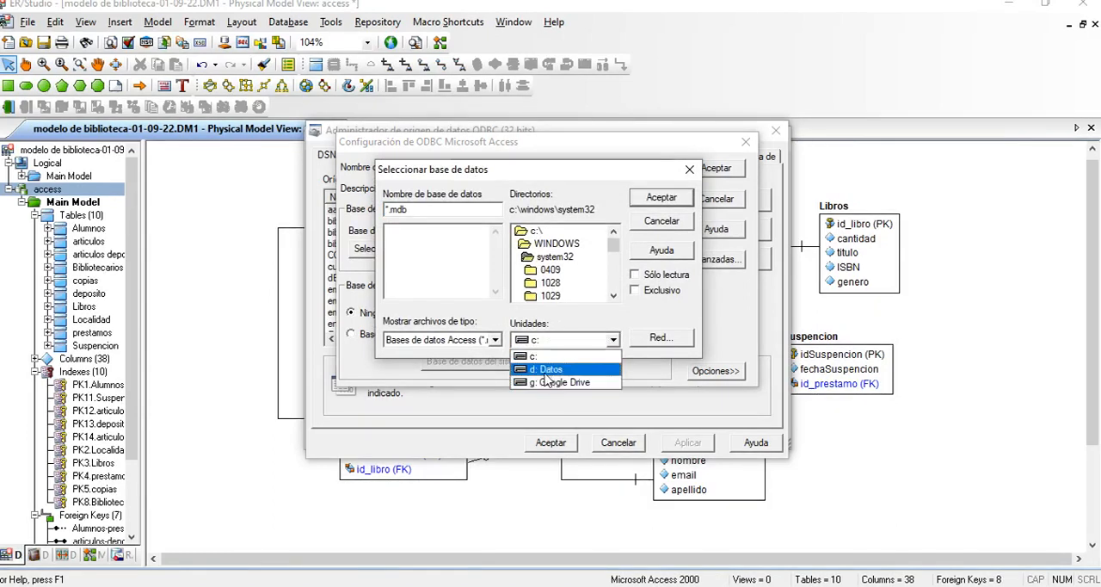
{"action": "left_click", "coordinate": [548, 370]}
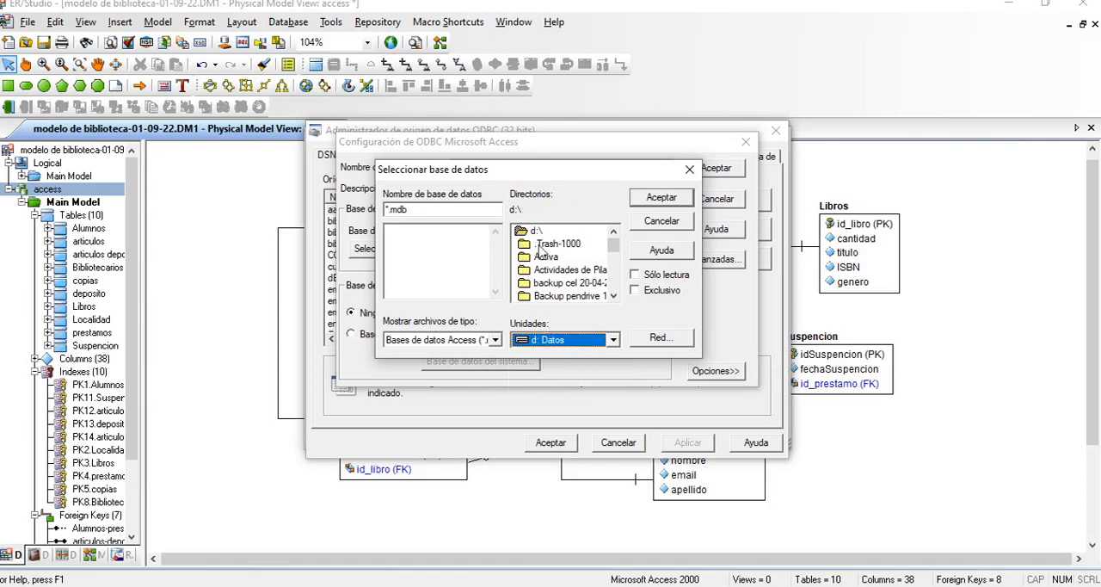
{"action": "left_click", "coordinate": [547, 235]}
{"action": "left_click", "coordinate": [552, 245]}
{"action": "scroll", "coordinate": [553, 256], "scroll_direction": "down", "scroll_amount": 1}
{"action": "scroll", "coordinate": [554, 263], "scroll_direction": "down", "scroll_amount": 3}
{"action": "scroll", "coordinate": [554, 267], "scroll_direction": "down", "scroll_amount": 3}
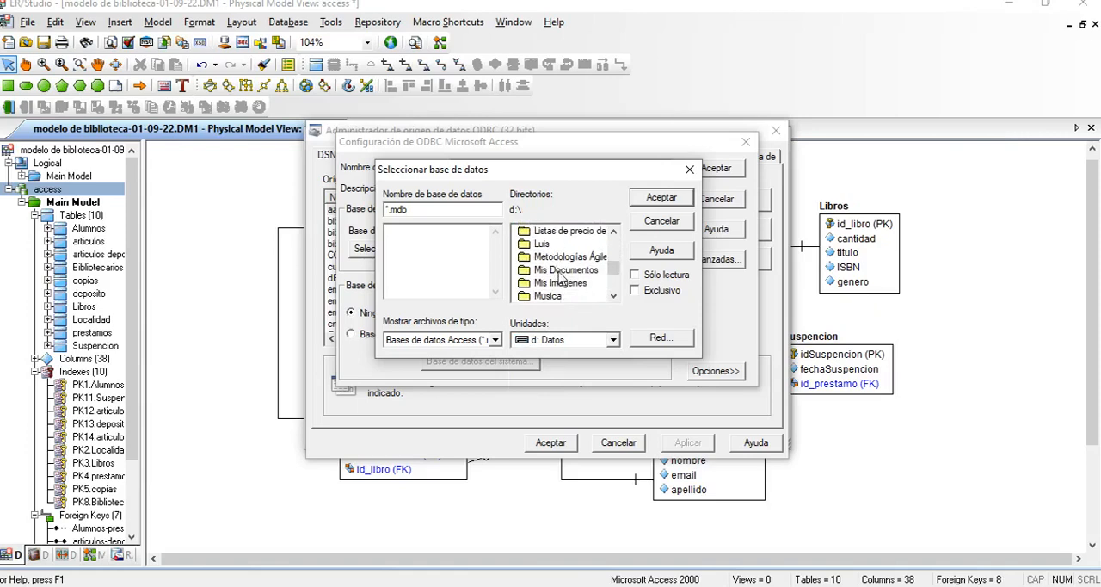
{"action": "left_click", "coordinate": [555, 271]}
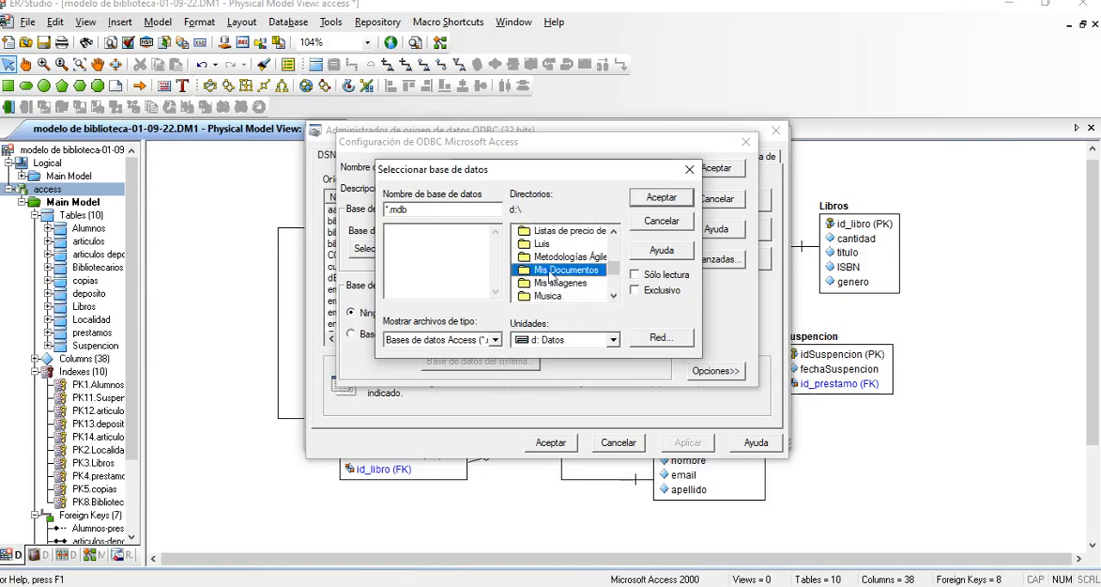
{"action": "double_click", "coordinate": [551, 272]}
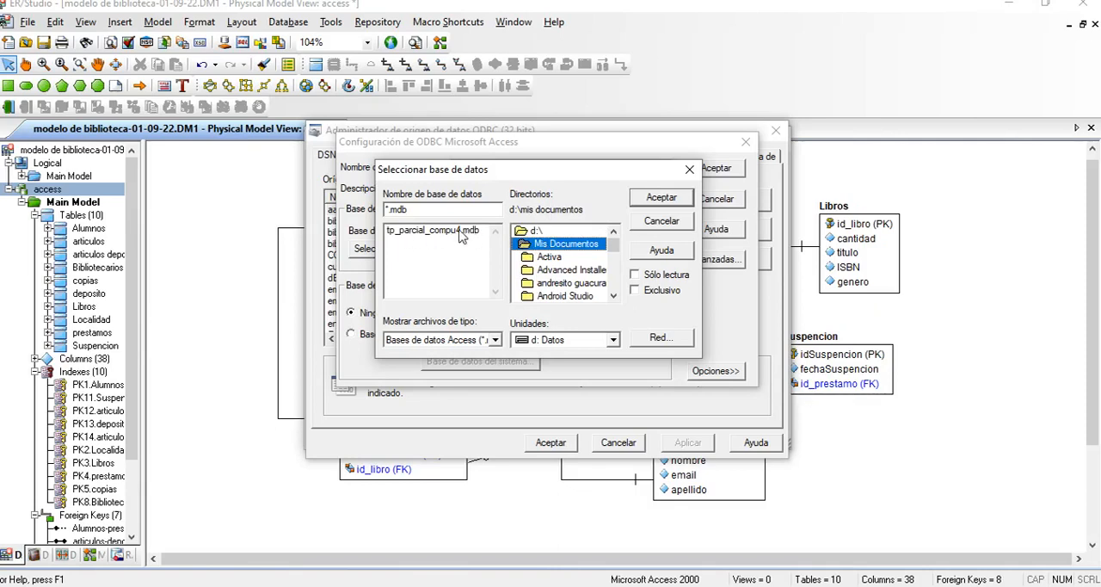
Step: Assign tp_parcial_compu4.mdb as the data source's database and save the ODBC configuration
{"action": "left_click", "coordinate": [442, 233]}
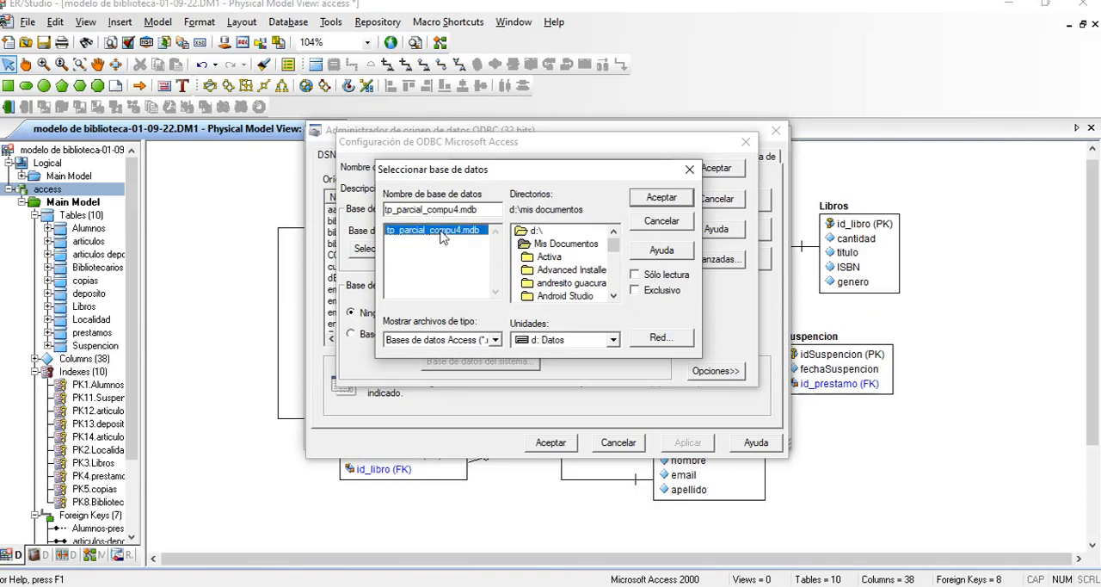
{"action": "left_click", "coordinate": [650, 203]}
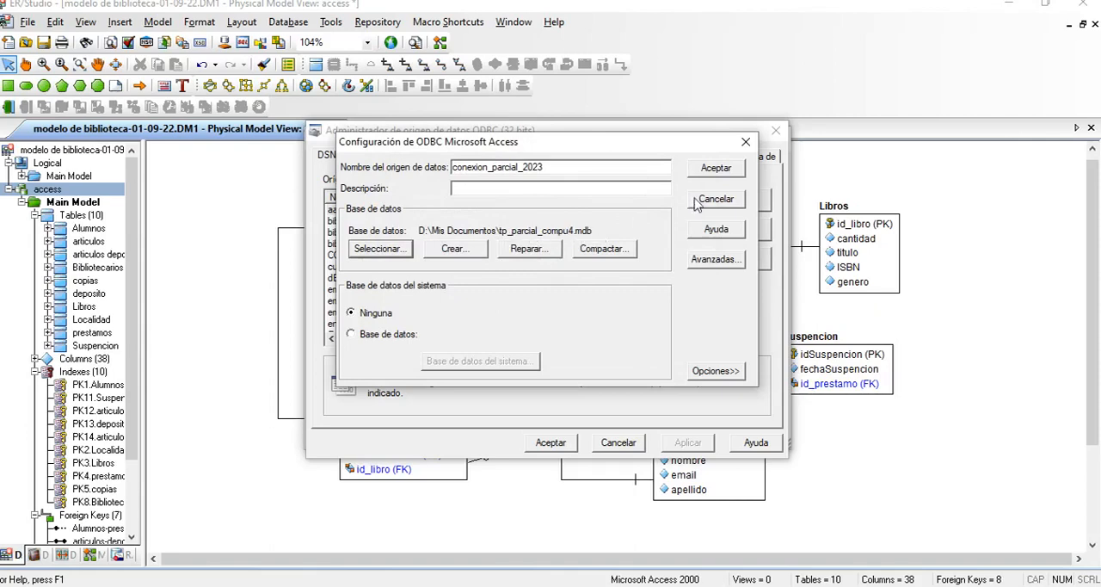
{"action": "left_click", "coordinate": [716, 169]}
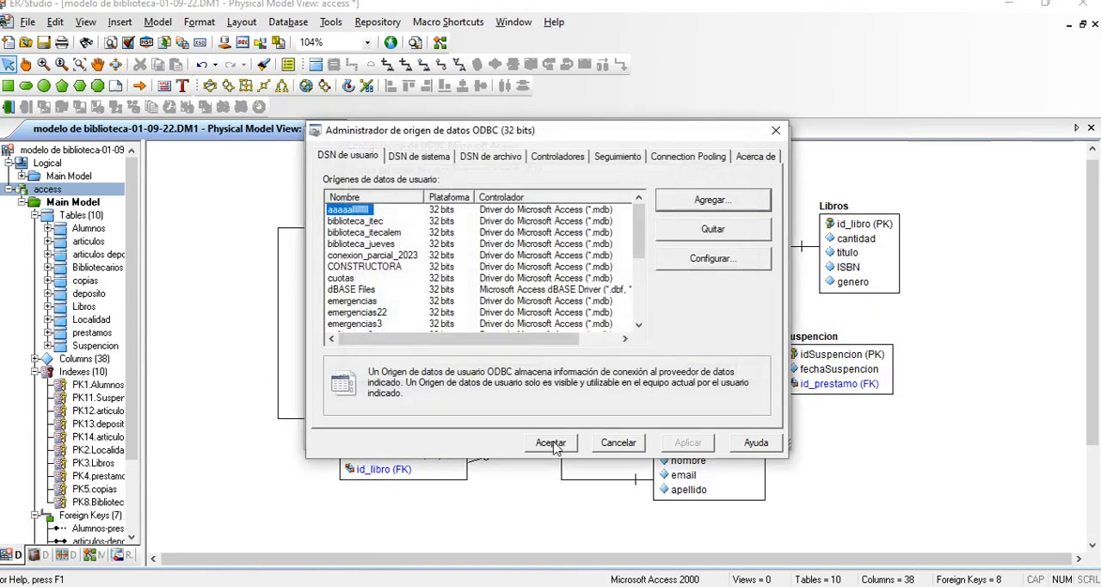
{"action": "left_click", "coordinate": [551, 442]}
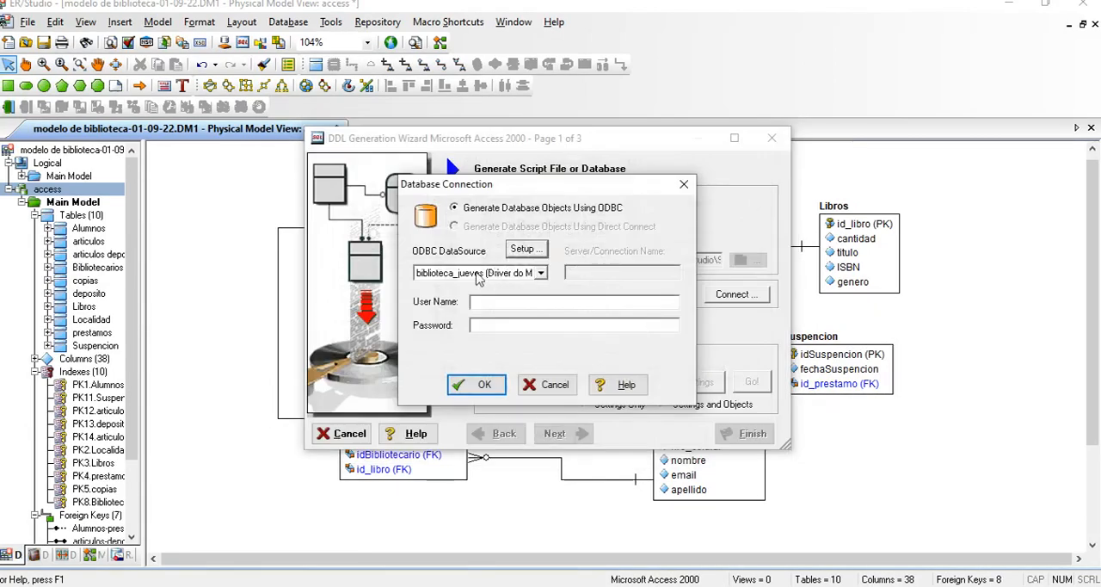
Step: Connect the generation to the conexion_parcial_2023 ODBC data source and advance to the object selection page
{"action": "left_click", "coordinate": [542, 273]}
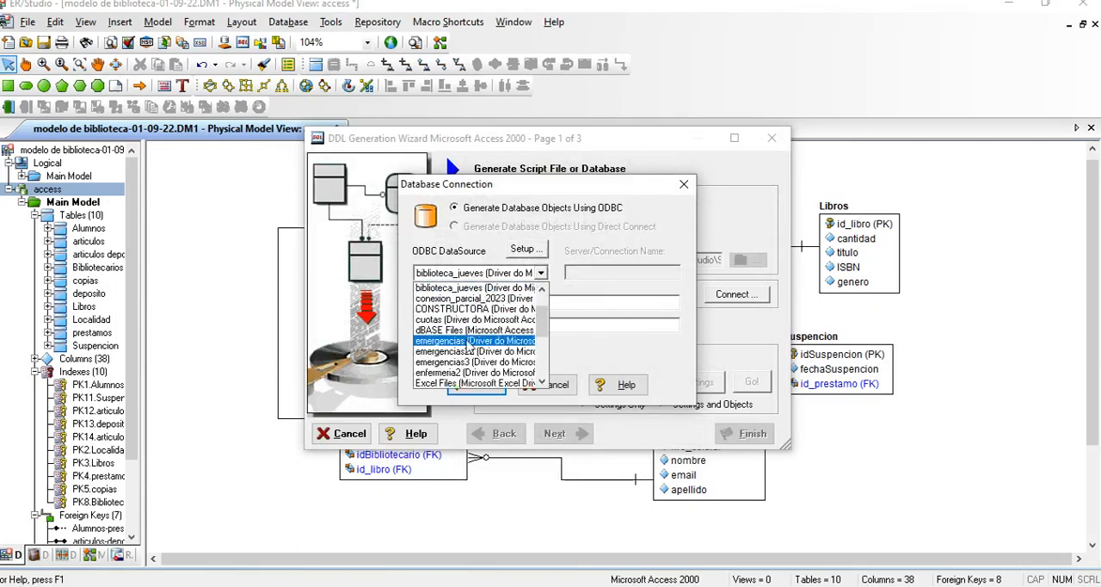
{"action": "scroll", "coordinate": [541, 314], "scroll_direction": "up", "scroll_amount": 2}
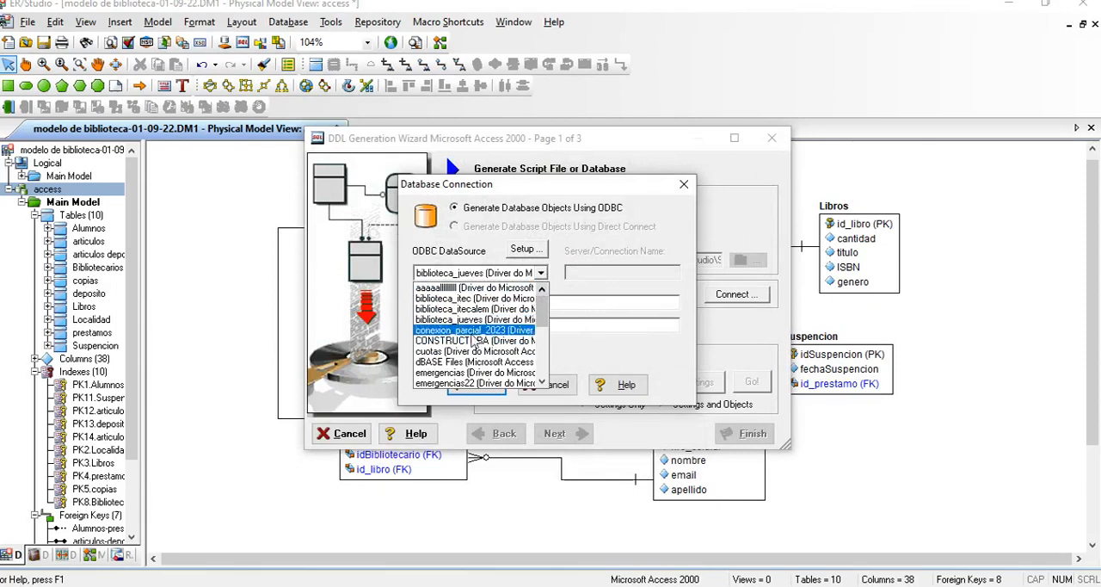
{"action": "scroll", "coordinate": [543, 322], "scroll_direction": "down", "scroll_amount": 3}
{"action": "left_click_drag", "start_coordinate": [541, 325], "coordinate": [544, 343]}
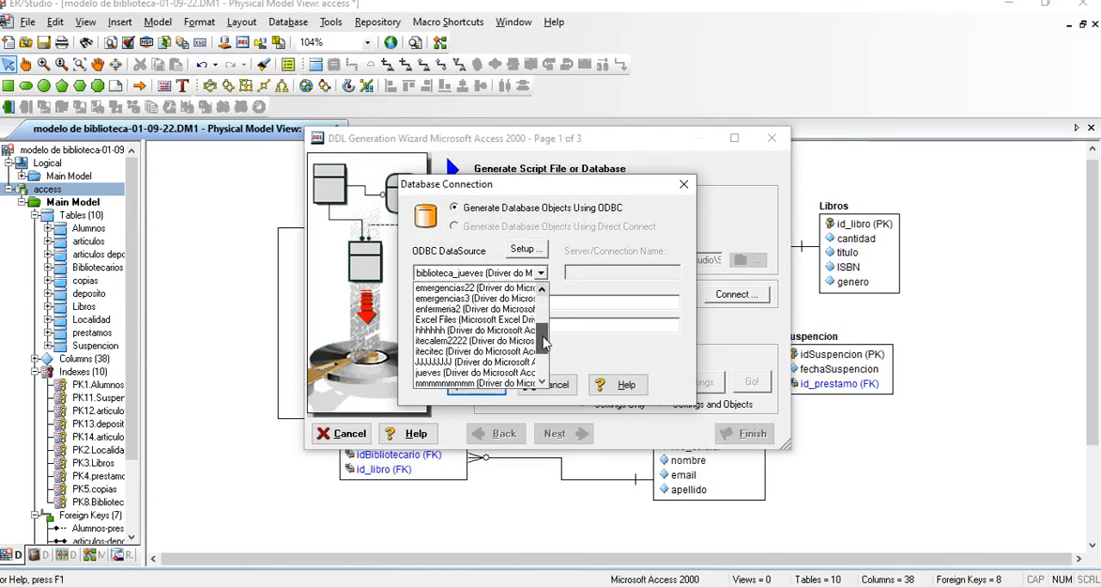
{"action": "left_click", "coordinate": [542, 381]}
{"action": "left_click", "coordinate": [541, 381]}
{"action": "left_click", "coordinate": [541, 381]}
{"action": "left_click_drag", "start_coordinate": [540, 364], "coordinate": [542, 313]}
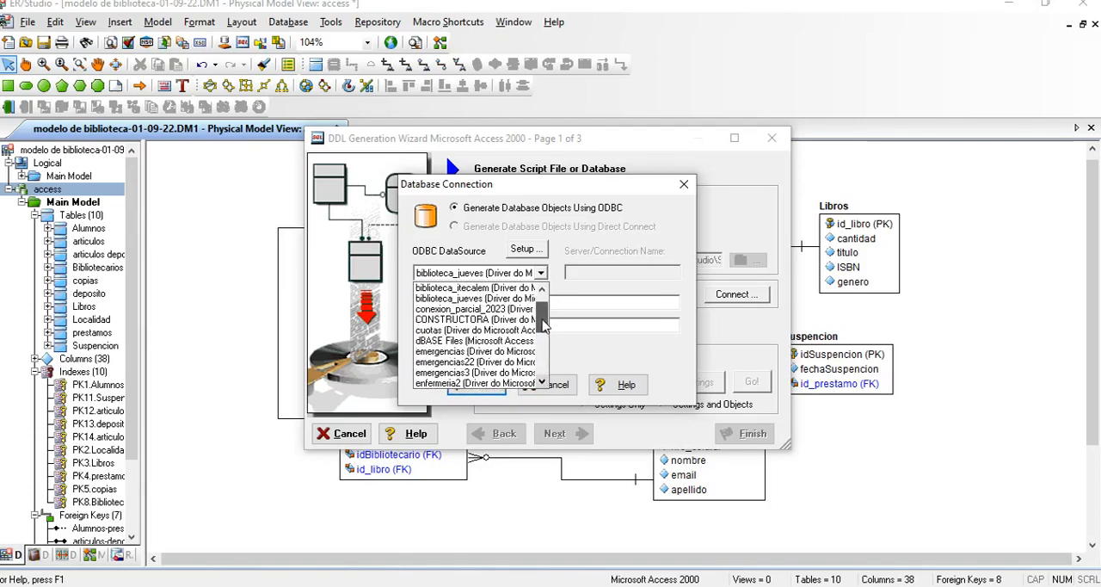
{"action": "left_click", "coordinate": [488, 311]}
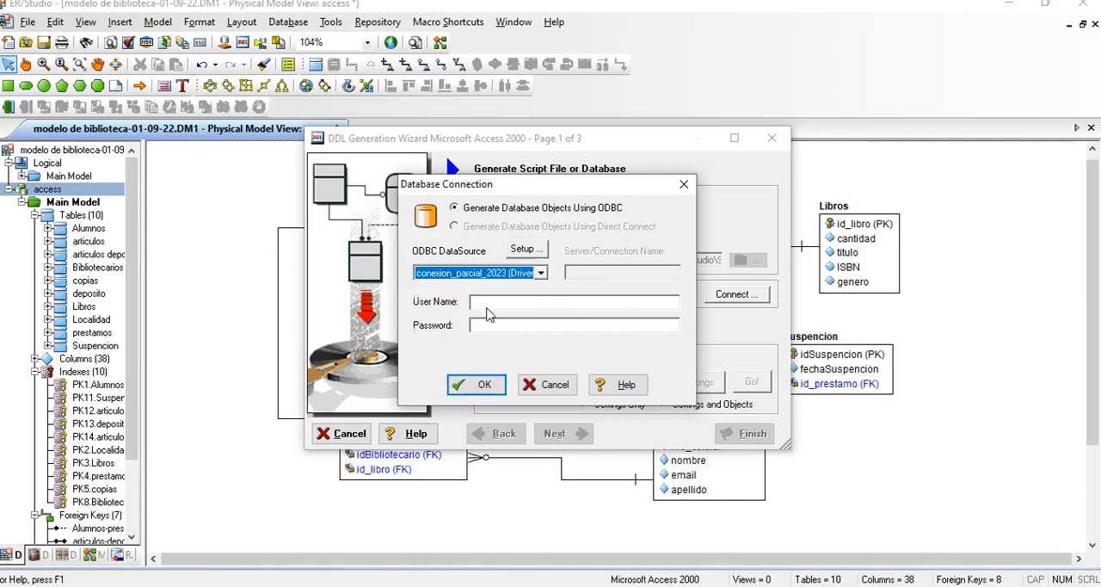
{"action": "left_click", "coordinate": [483, 387]}
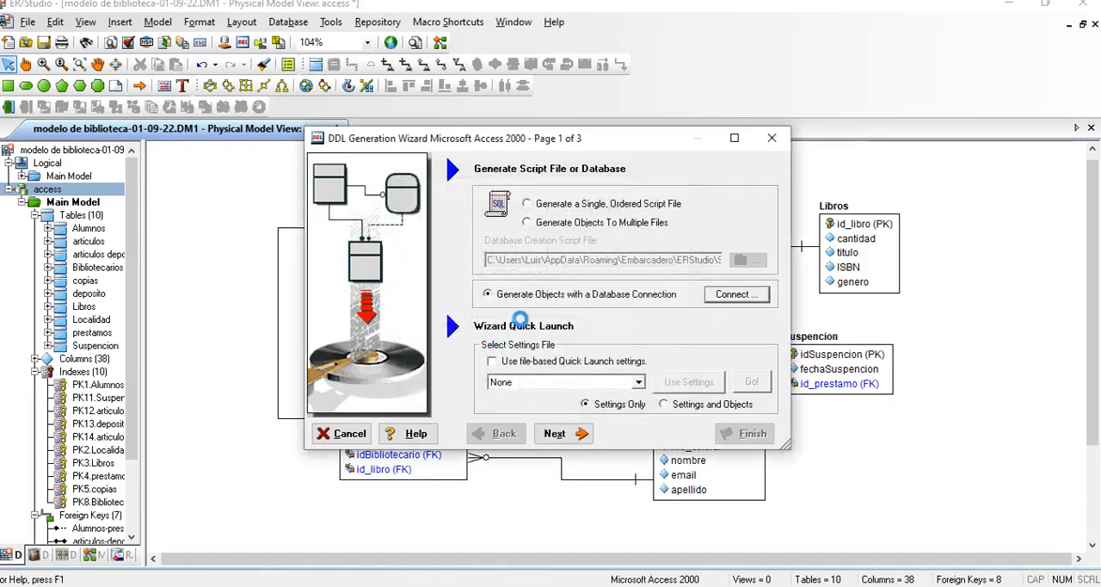
{"action": "left_click", "coordinate": [557, 434]}
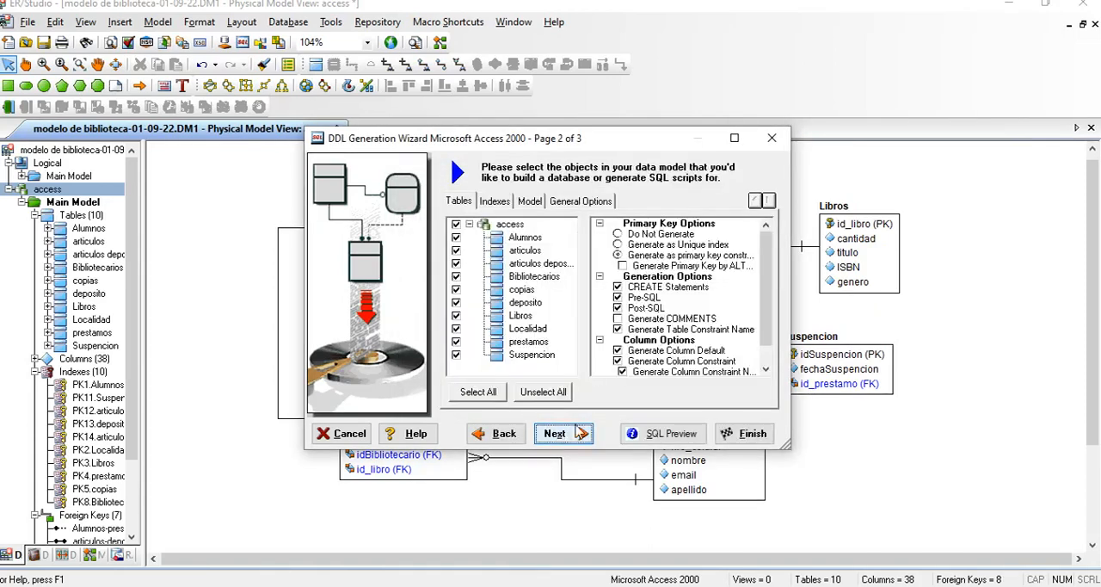
{"action": "left_click", "coordinate": [456, 249]}
{"action": "left_click", "coordinate": [456, 262]}
{"action": "left_click", "coordinate": [456, 302]}
{"action": "left_click", "coordinate": [456, 316]}
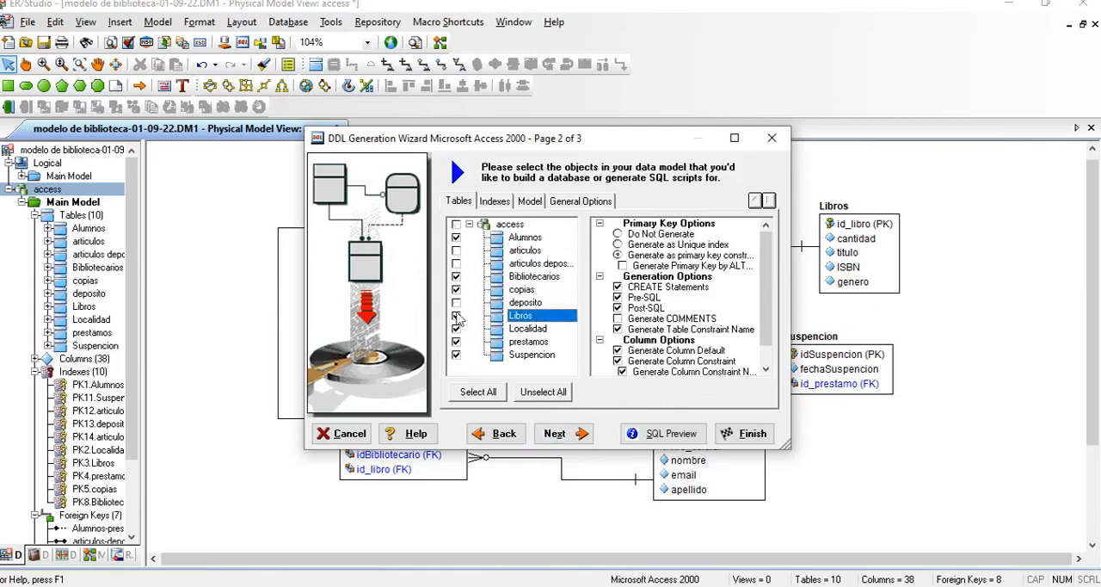
{"action": "left_click", "coordinate": [456, 225]}
{"action": "left_click", "coordinate": [480, 393]}
{"action": "left_click", "coordinate": [543, 392]}
Step: Select all tables of the access model, generate them in the connected database and close the wizard
{"action": "left_click", "coordinate": [479, 392]}
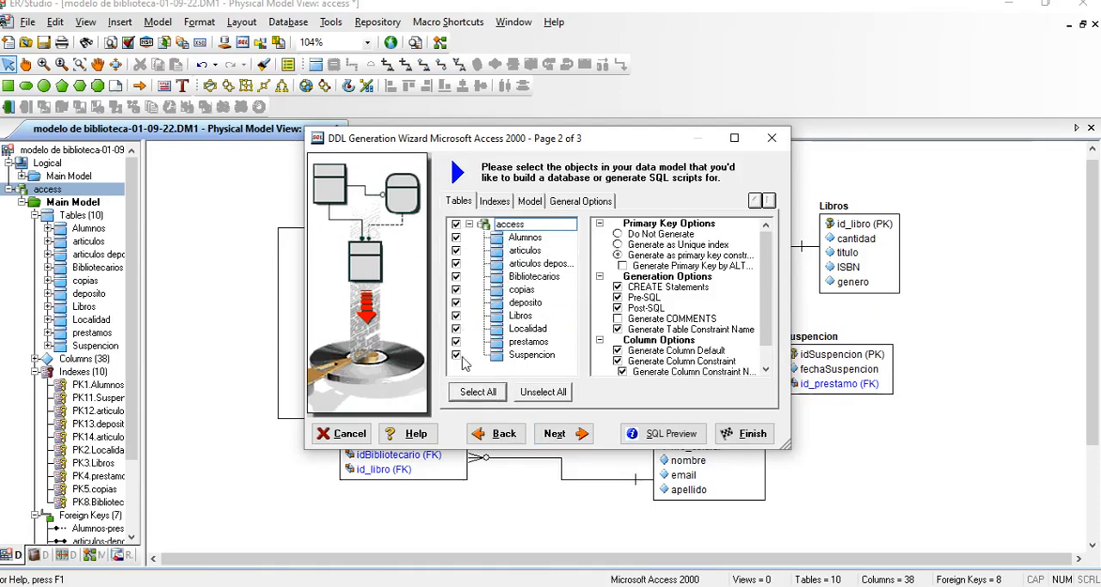
{"action": "left_click", "coordinate": [555, 433]}
{"action": "left_click", "coordinate": [751, 435]}
{"action": "mouse_move", "coordinate": [487, 155]}
{"action": "left_mouse_down"}
{"action": "mouse_move", "coordinate": [521, 155]}
{"action": "mouse_move", "coordinate": [508, 155]}
{"action": "left_mouse_up"}
{"action": "left_click", "coordinate": [728, 413]}
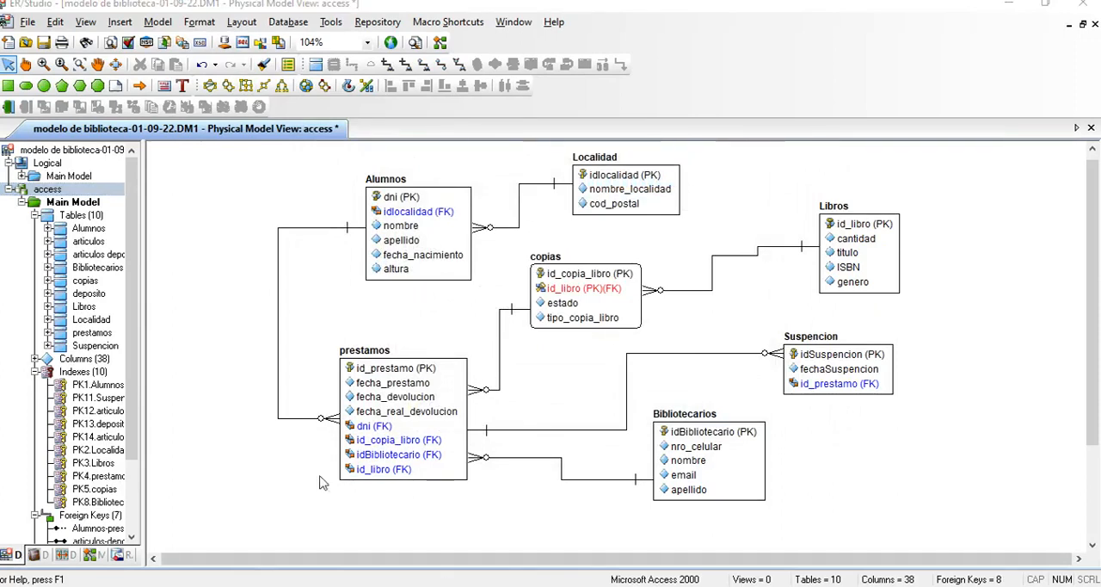
Step: Switch to File Explorer, open tp_parcial_compu4.mdb from the Documentos folder in Access and enable its content
{"action": "key", "text": "super+e"}
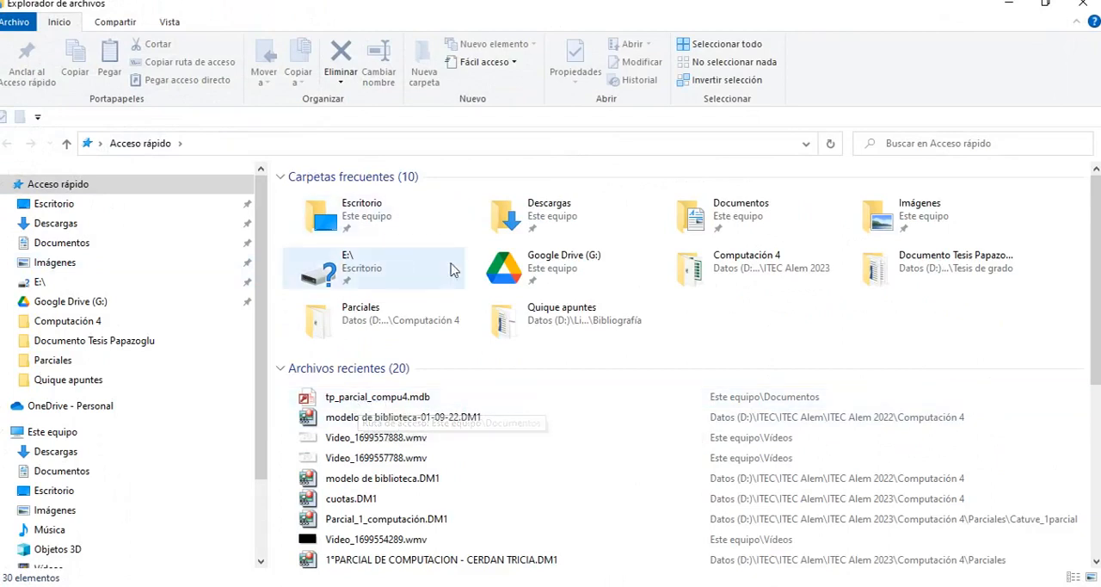
{"action": "left_click", "coordinate": [61, 245]}
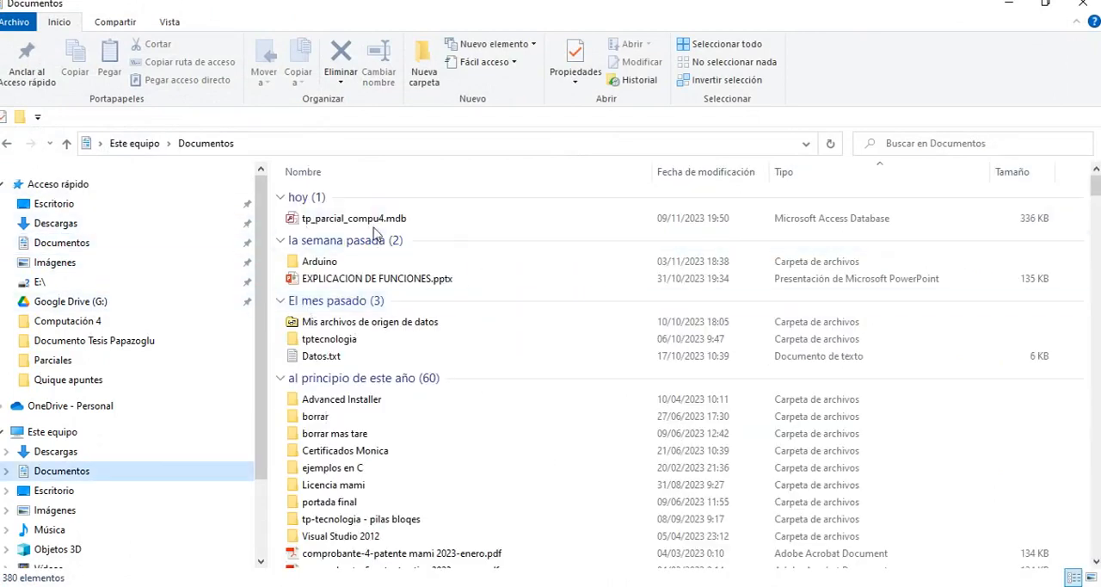
{"action": "left_click", "coordinate": [352, 222]}
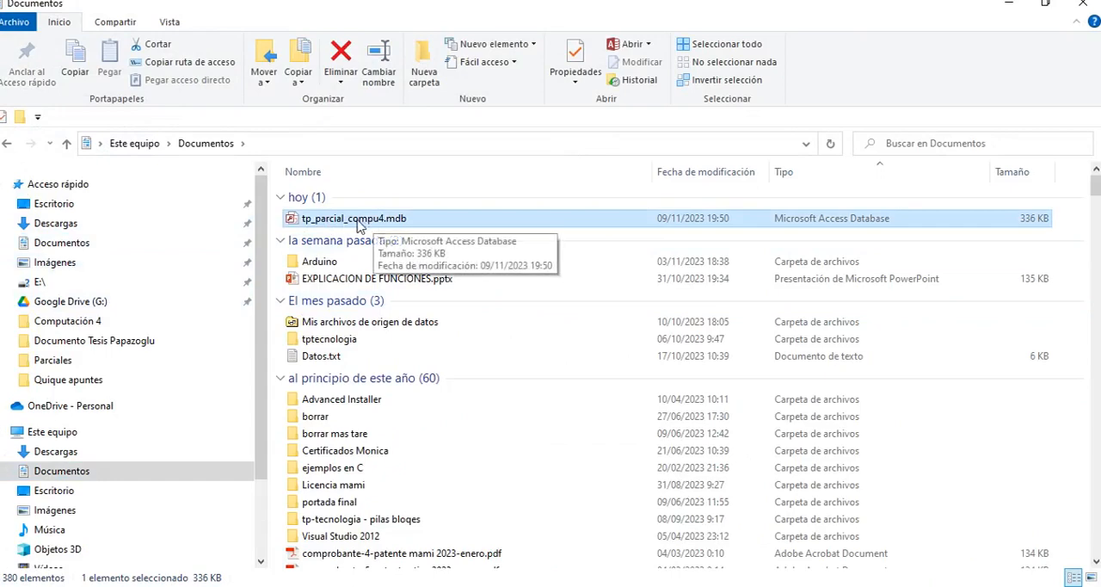
{"action": "double_click", "coordinate": [375, 221]}
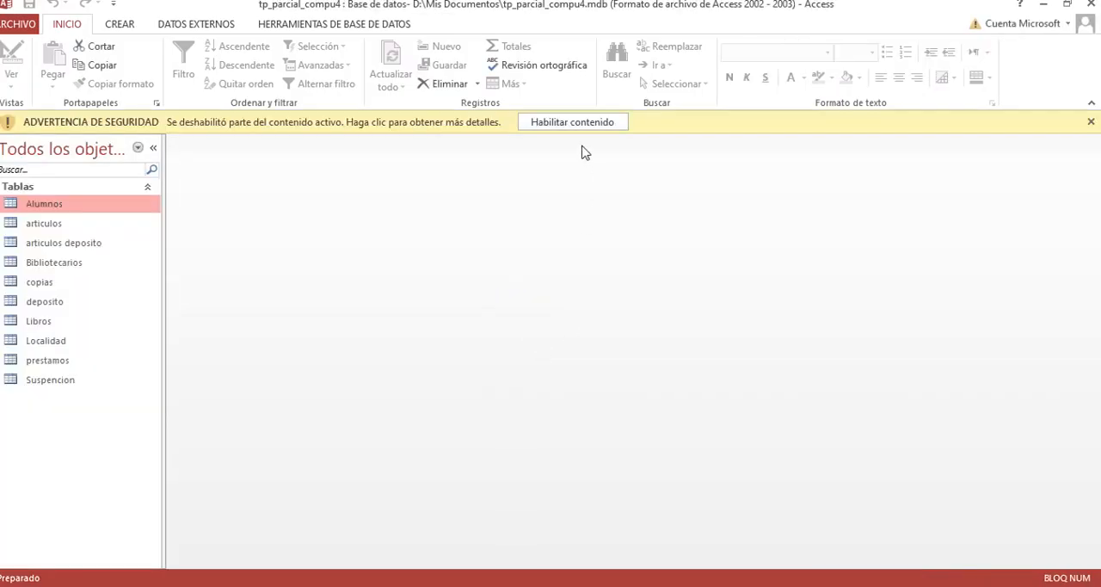
{"action": "left_click", "coordinate": [547, 128]}
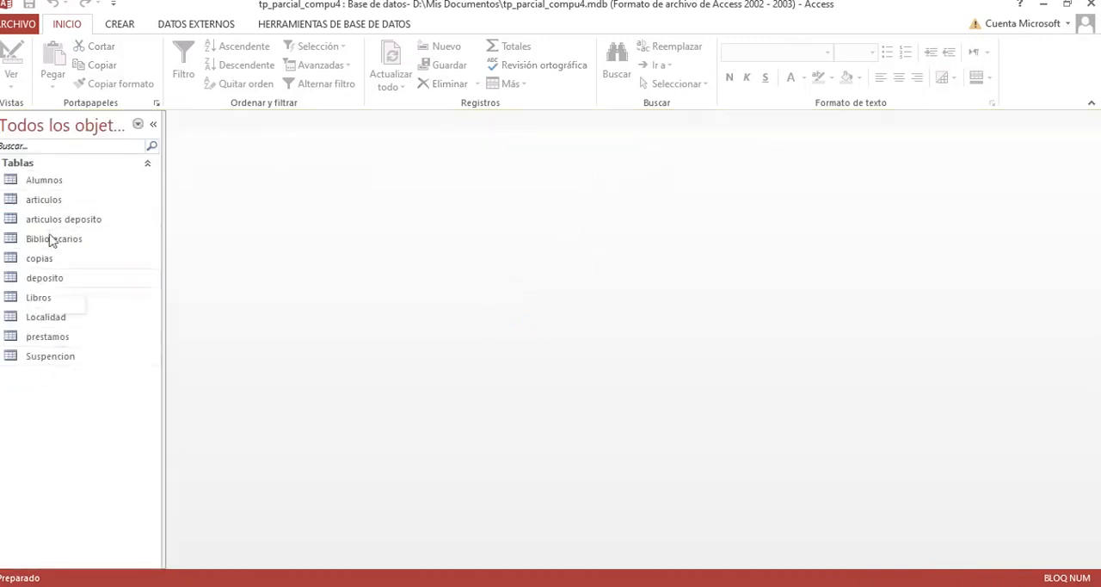
Step: Open the Alumnos table and enter the first record's dni, idlocalidad 1, first name and surname
{"action": "double_click", "coordinate": [46, 182]}
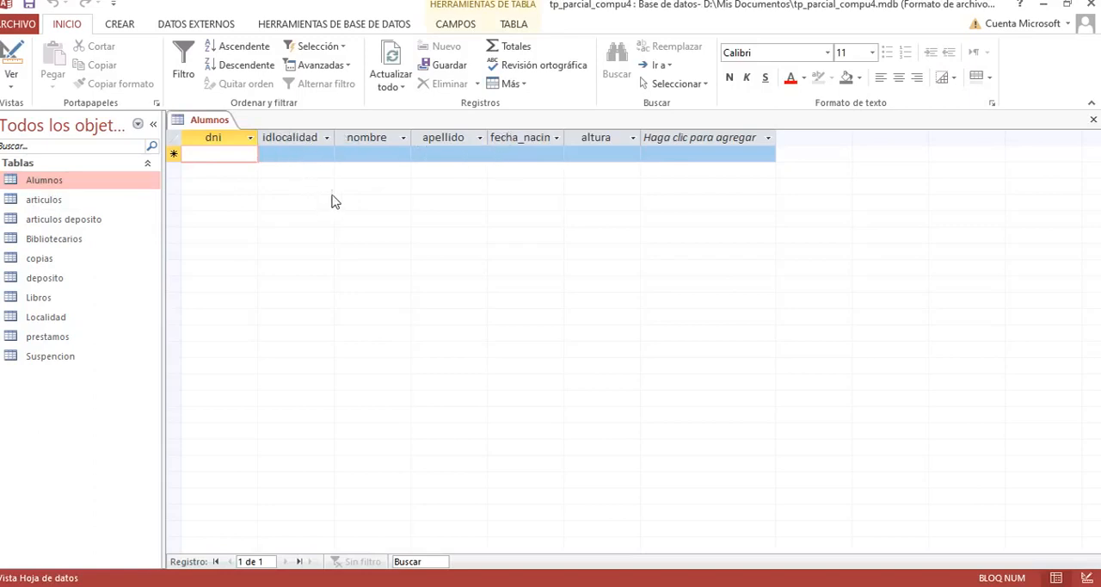
{"action": "type", "text": "1"}
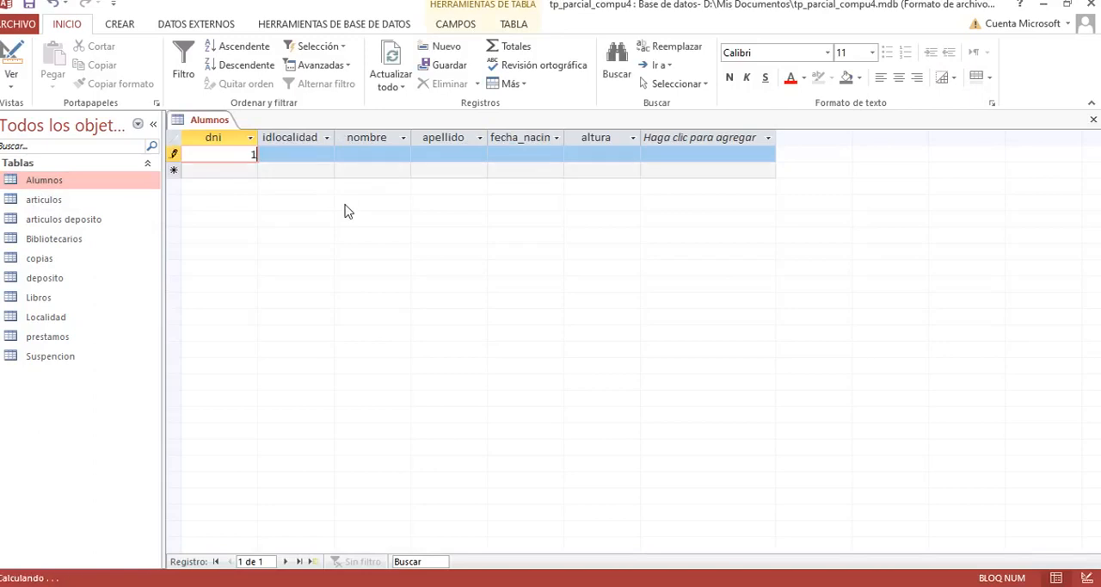
{"action": "key", "text": "Tab"}
{"action": "key", "text": "Tab"}
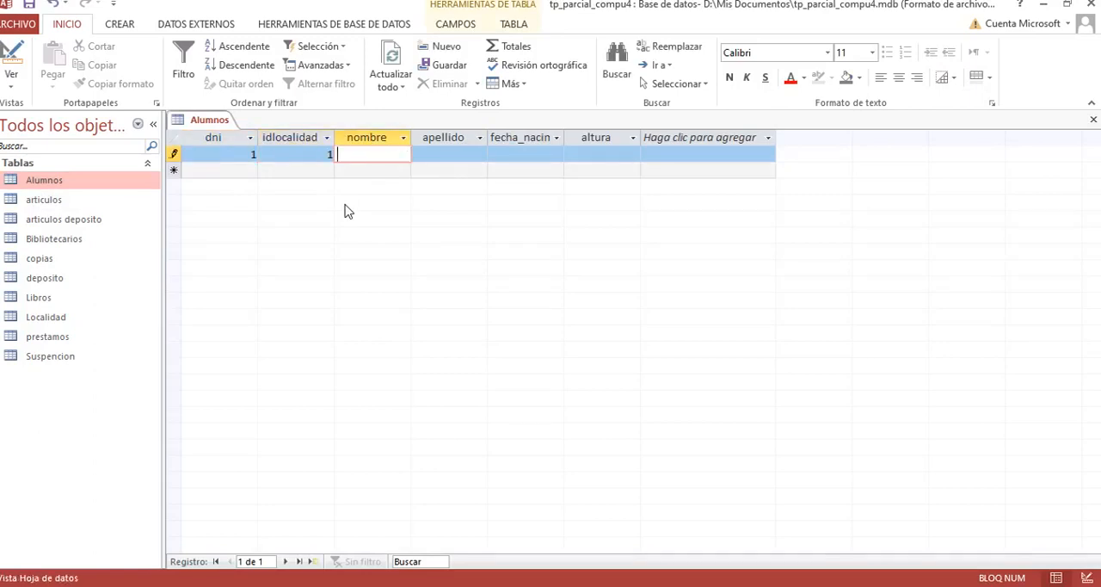
{"action": "key", "text": "Tab"}
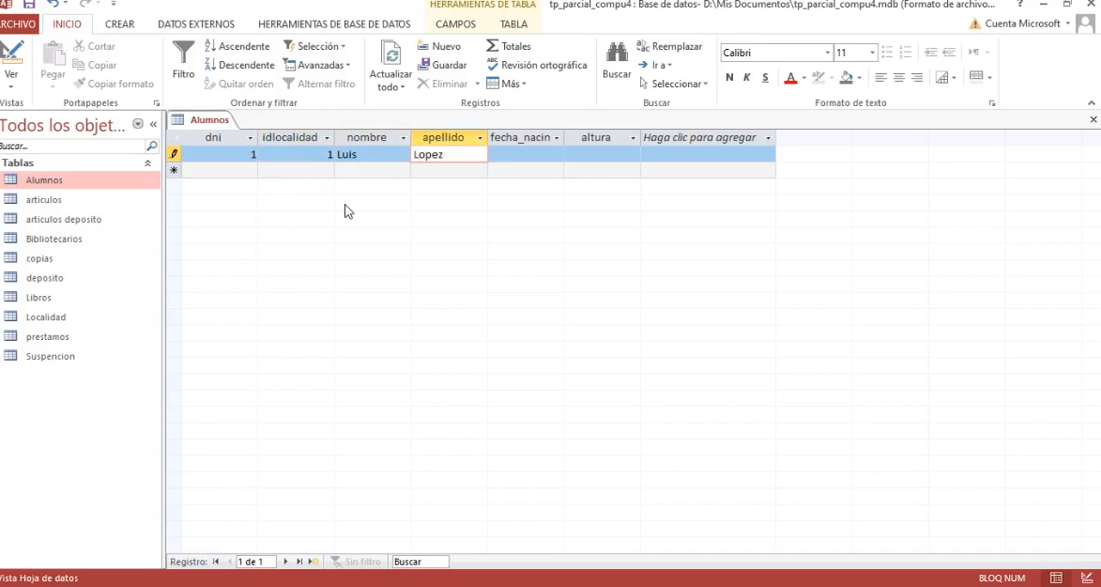
{"action": "key", "text": "Tab"}
Step: Fill in the student's birth date and altura 1,8, and try to save the Alumnos record
{"action": "left_click", "coordinate": [570, 153]}
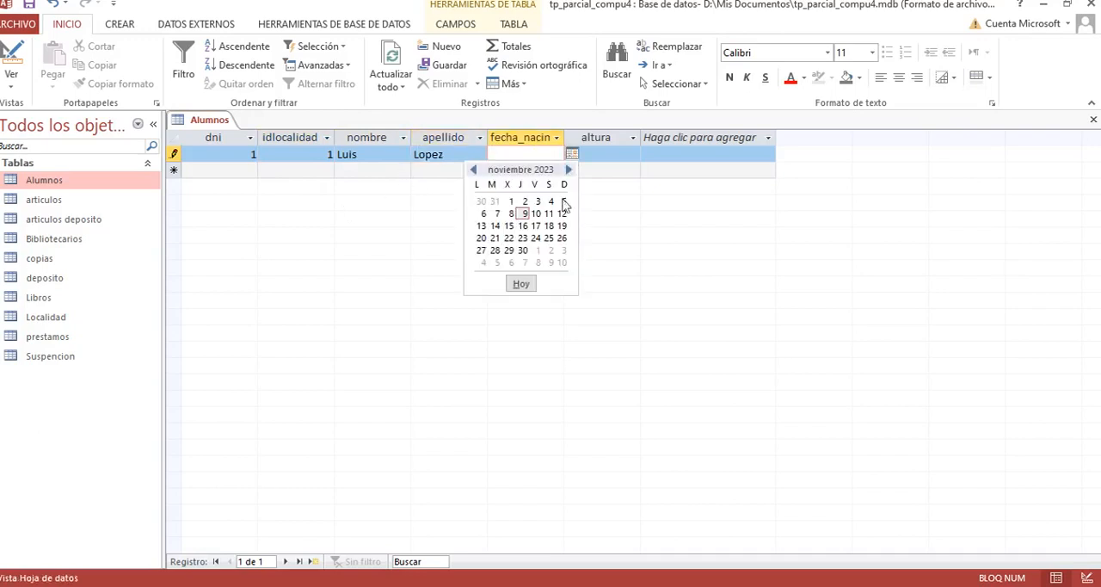
{"action": "left_click", "coordinate": [542, 228]}
{"action": "left_click", "coordinate": [606, 154]}
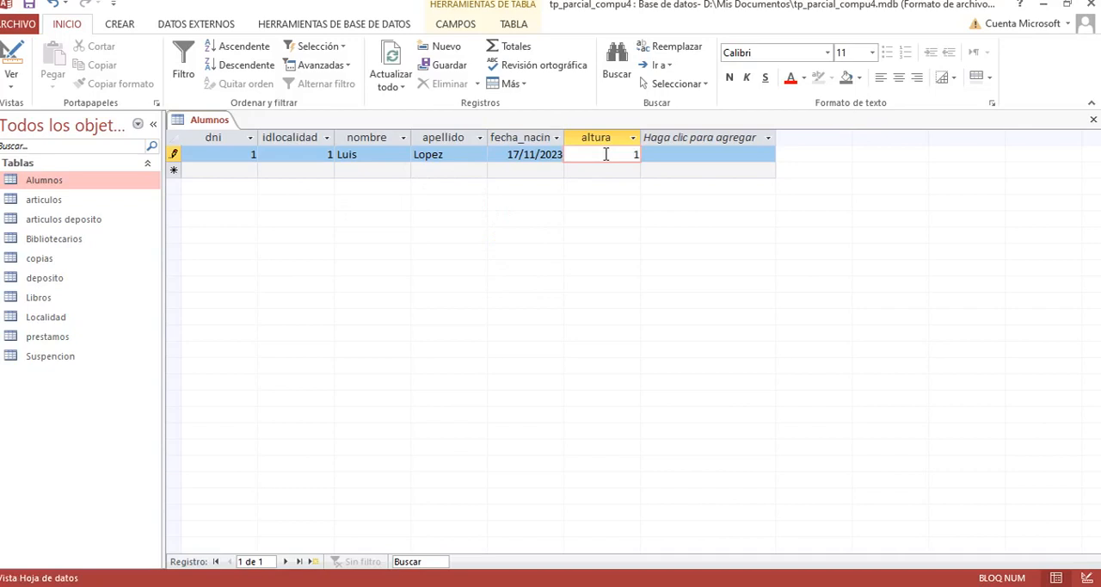
{"action": "key", "text": "Return"}
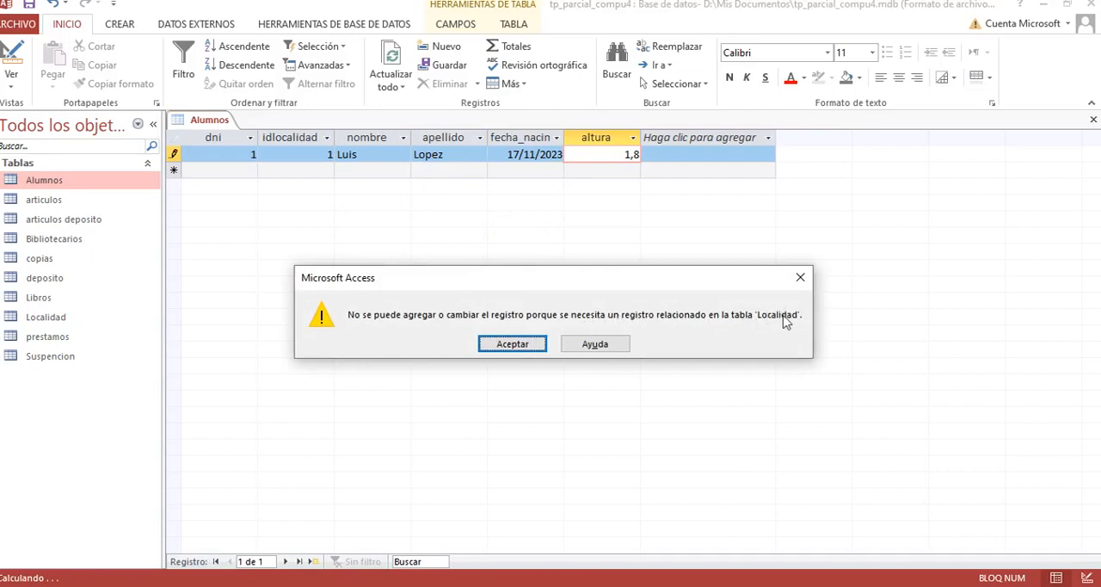
{"action": "left_click_drag", "start_coordinate": [657, 287], "coordinate": [656, 254]}
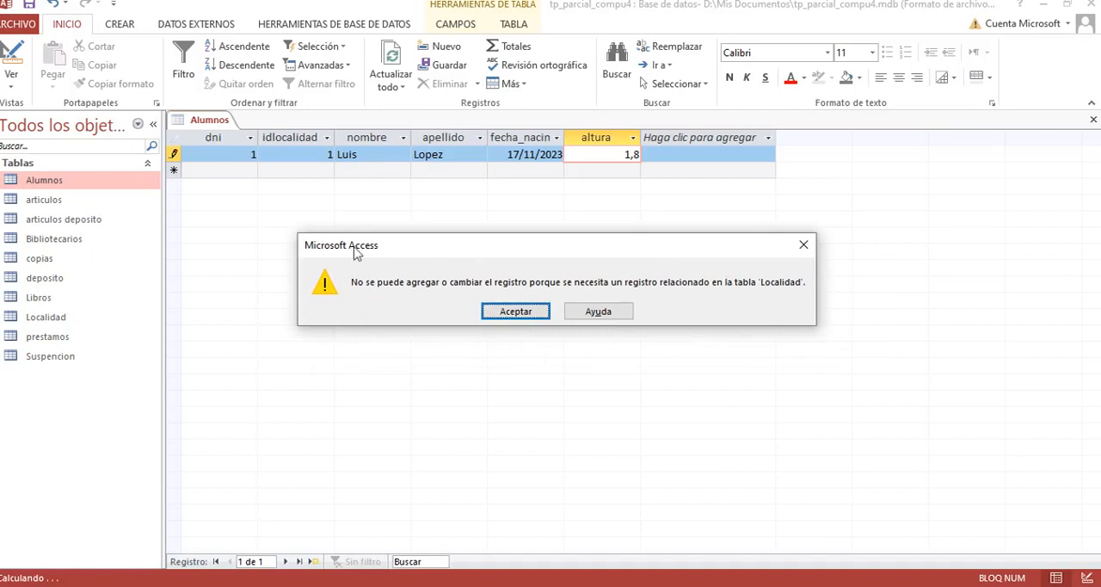
{"action": "left_click", "coordinate": [516, 311]}
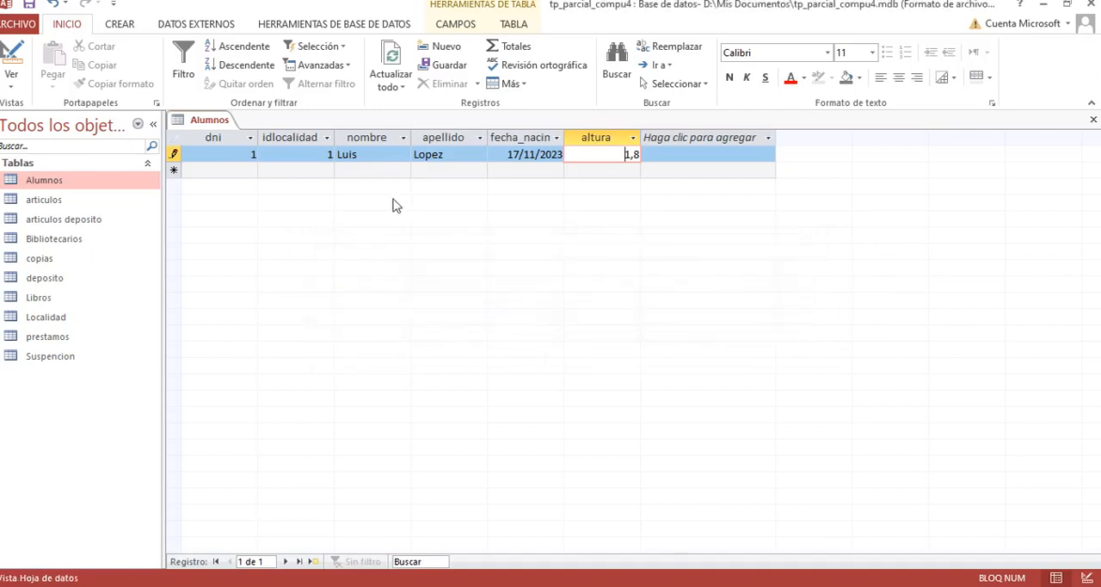
{"action": "left_click", "coordinate": [312, 153]}
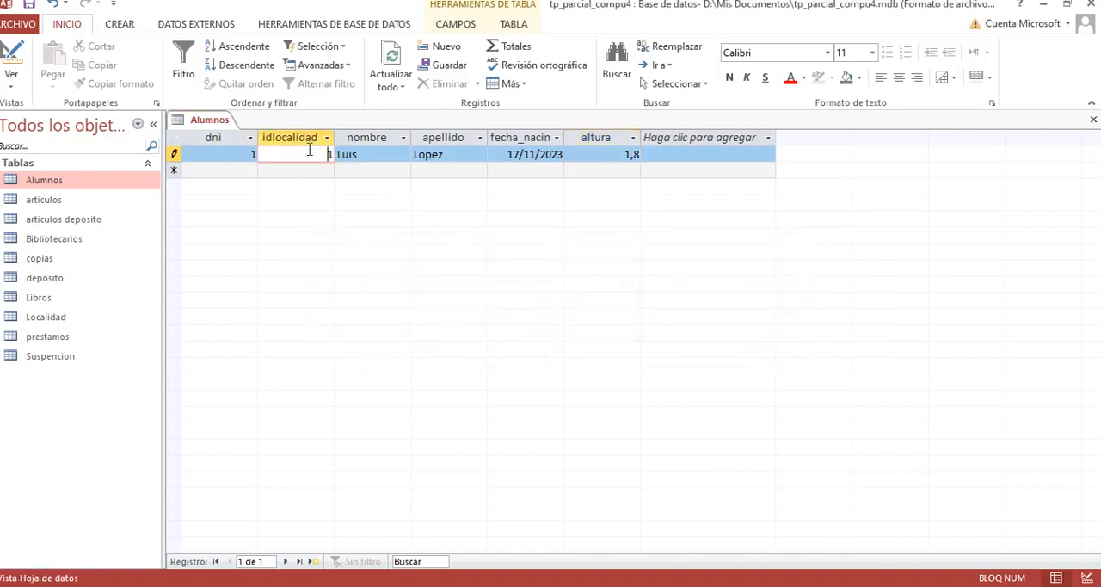
Step: Open the Localidad table and add a record with idlocalidad 1, nombre_localidad Obera and cod_postal 3355
{"action": "double_click", "coordinate": [48, 319]}
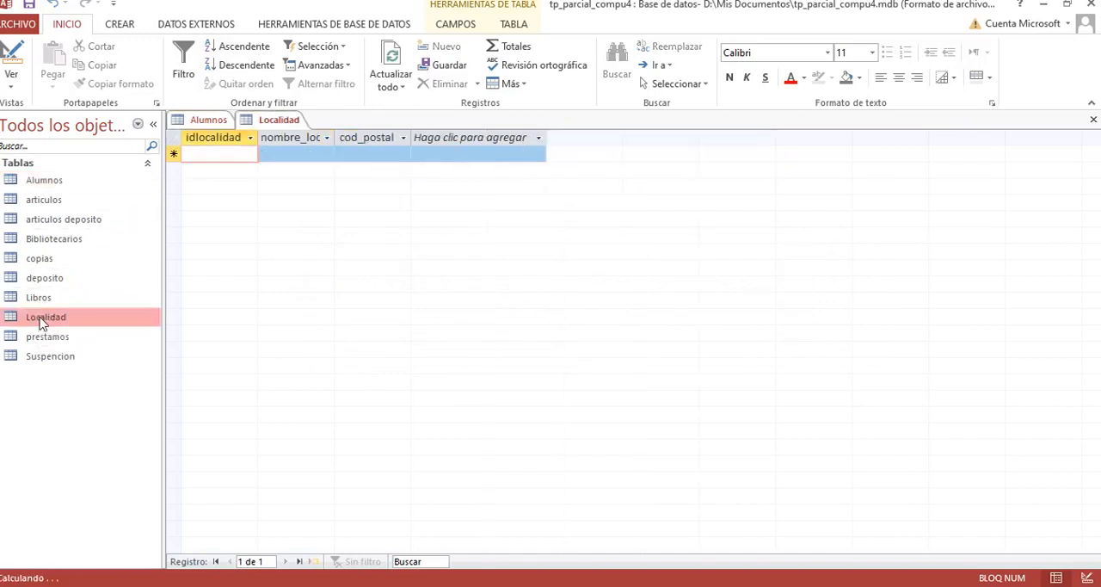
{"action": "type", "text": "1"}
{"action": "key", "text": "Tab"}
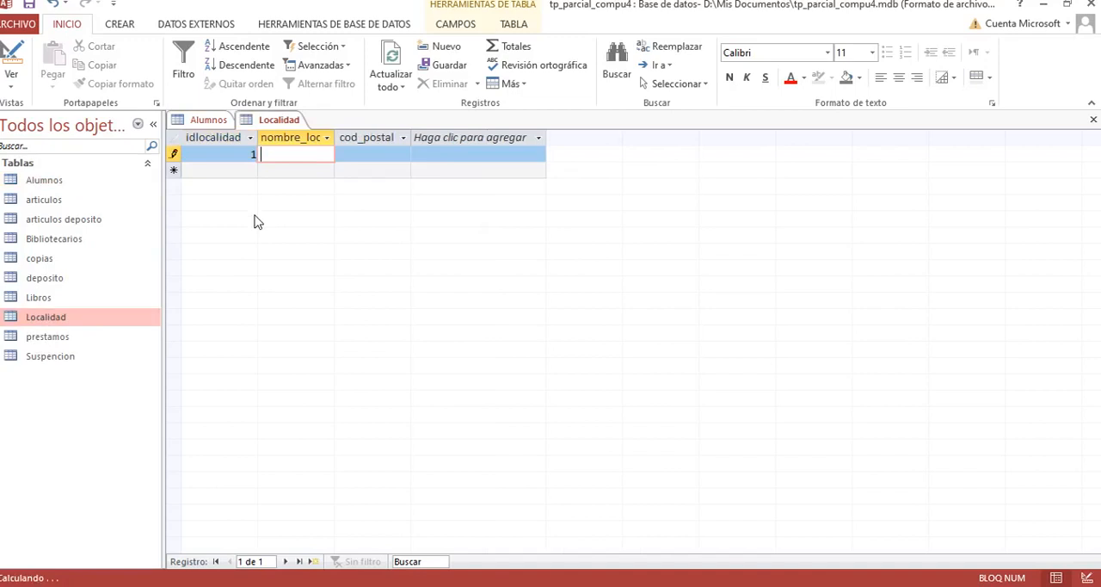
{"action": "type", "text": "Obera"}
{"action": "key", "text": "Tab"}
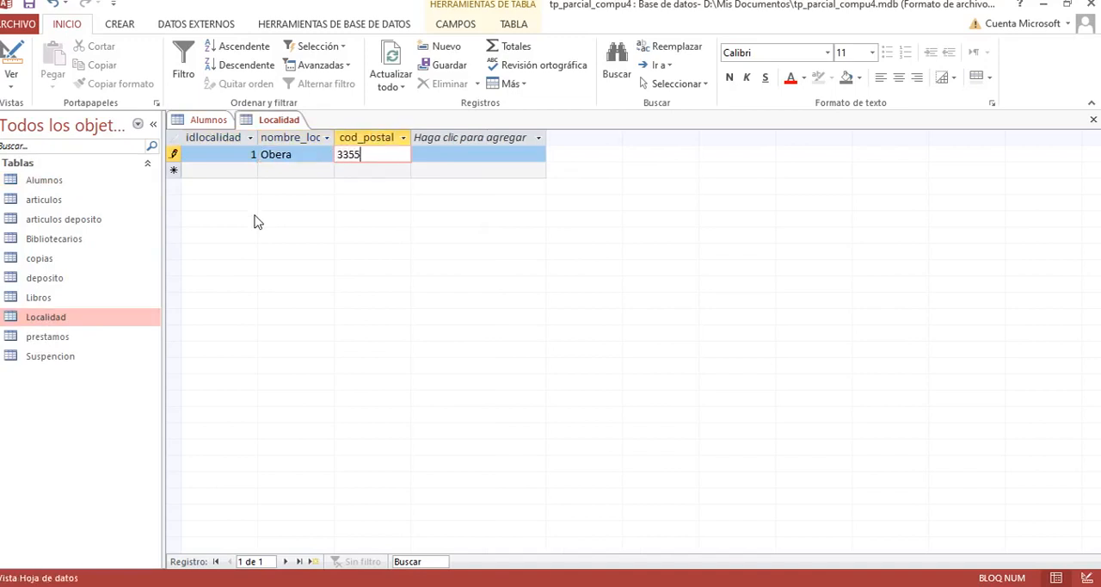
{"action": "key", "text": "Tab"}
Step: Add a second Localidad record with idlocalidad 2, nombre_localidad Leandro N. Alem and cod_postal 3315
{"action": "key", "text": "Up"}
{"action": "key", "text": "Right"}
{"action": "key", "text": "Right"}
{"action": "key", "text": "Down"}
{"action": "key", "text": "Left"}
{"action": "key", "text": "Left"}
{"action": "type", "text": "2"}
{"action": "key", "text": "Tab"}
{"action": "type", "text": "Le"}
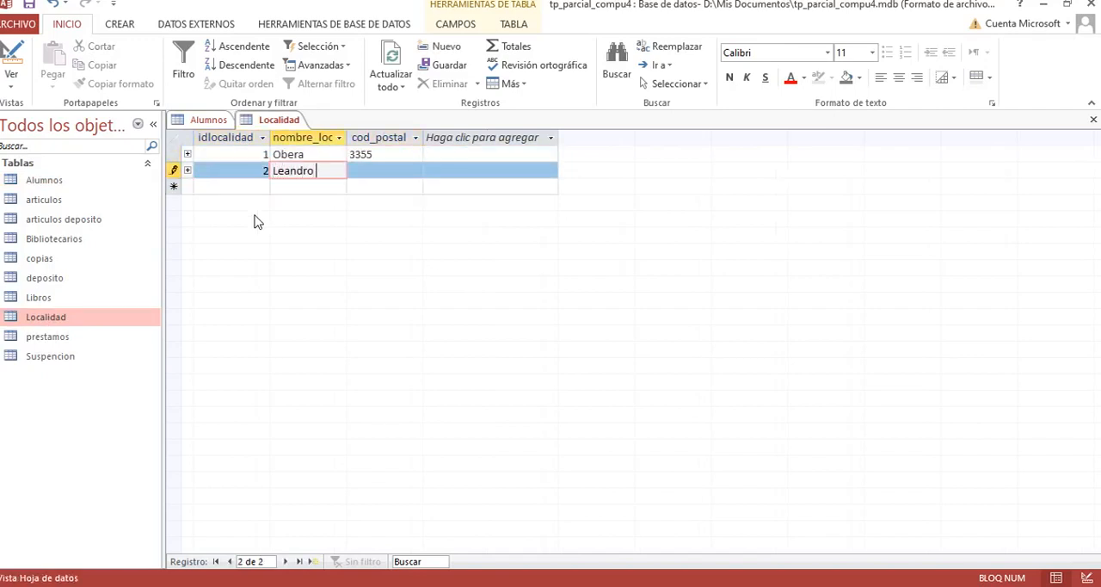
{"action": "type", "text": "andro N. Alem"}
{"action": "key", "text": "Tab"}
{"action": "type", "text": "3"}
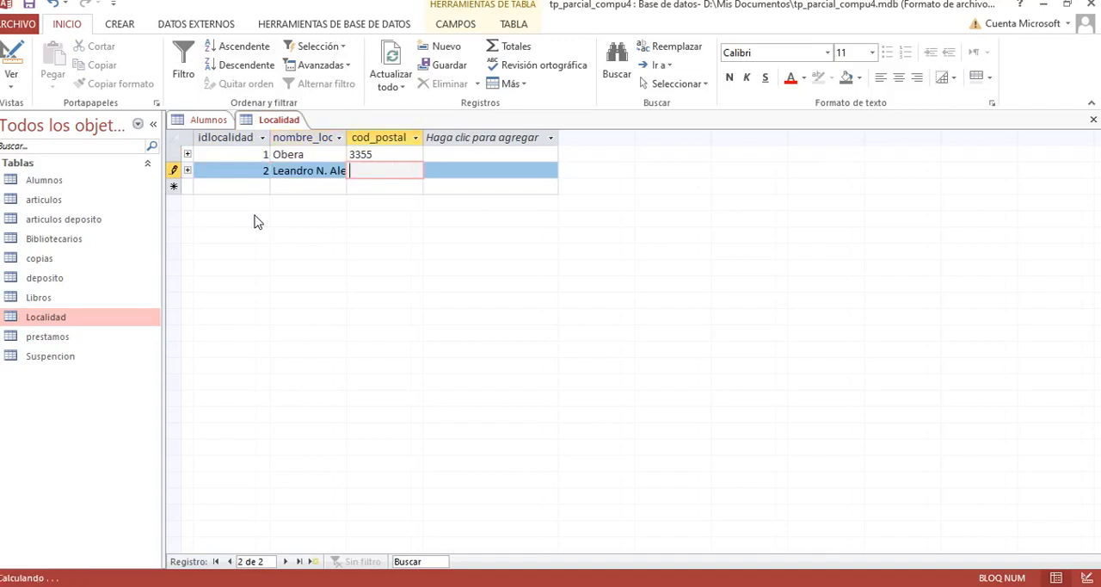
{"action": "key", "text": "Tab"}
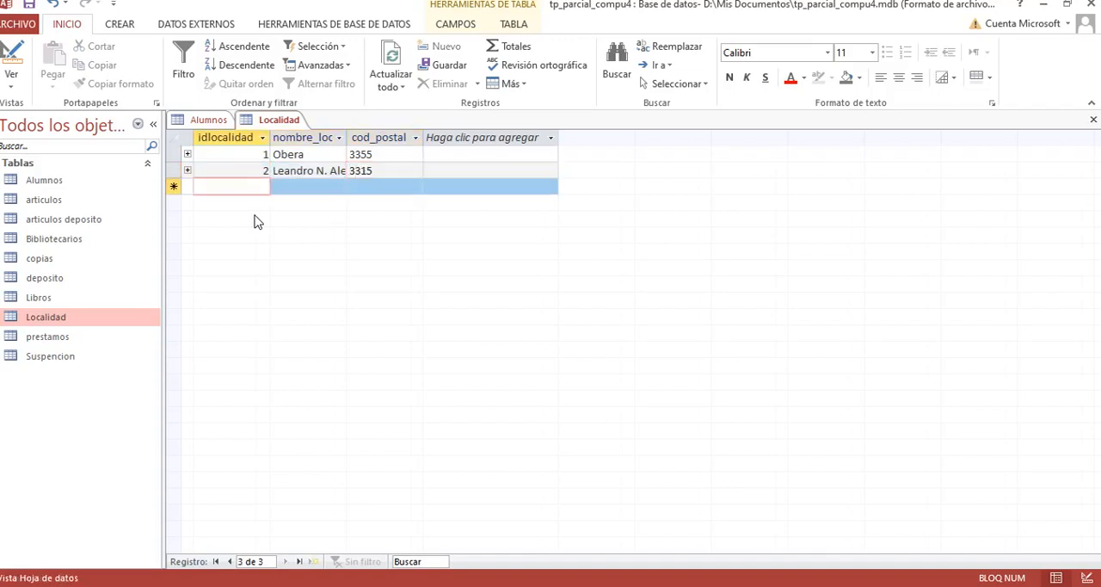
Step: Return to the Alumnos table and save the pending first student record
{"action": "left_click", "coordinate": [211, 120]}
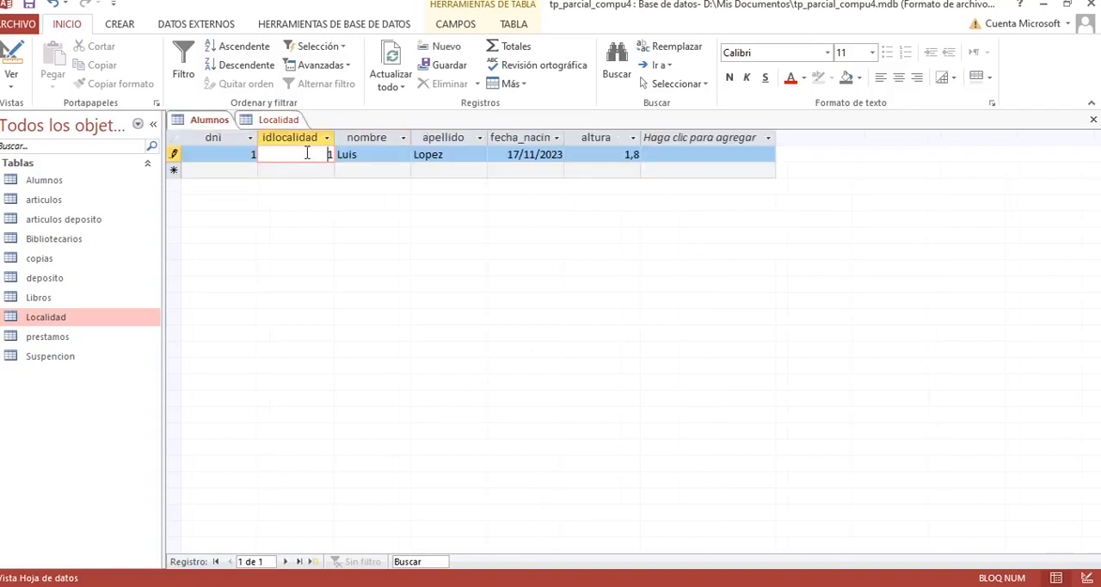
{"action": "left_click", "coordinate": [361, 154]}
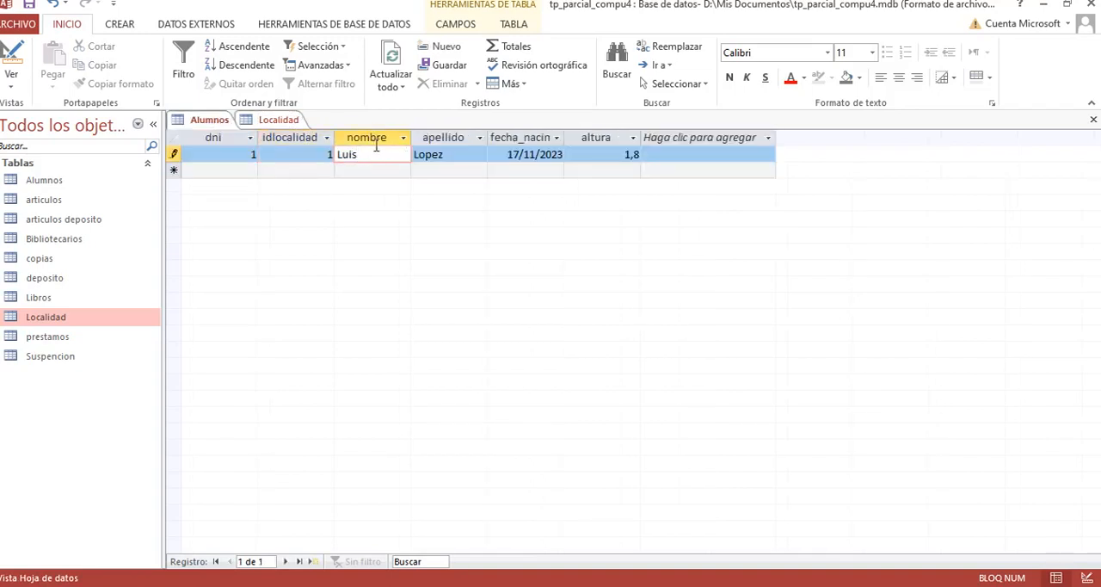
{"action": "key", "text": "Tab"}
{"action": "key", "text": "Tab"}
{"action": "key", "text": "Tab"}
{"action": "key", "text": "Tab"}
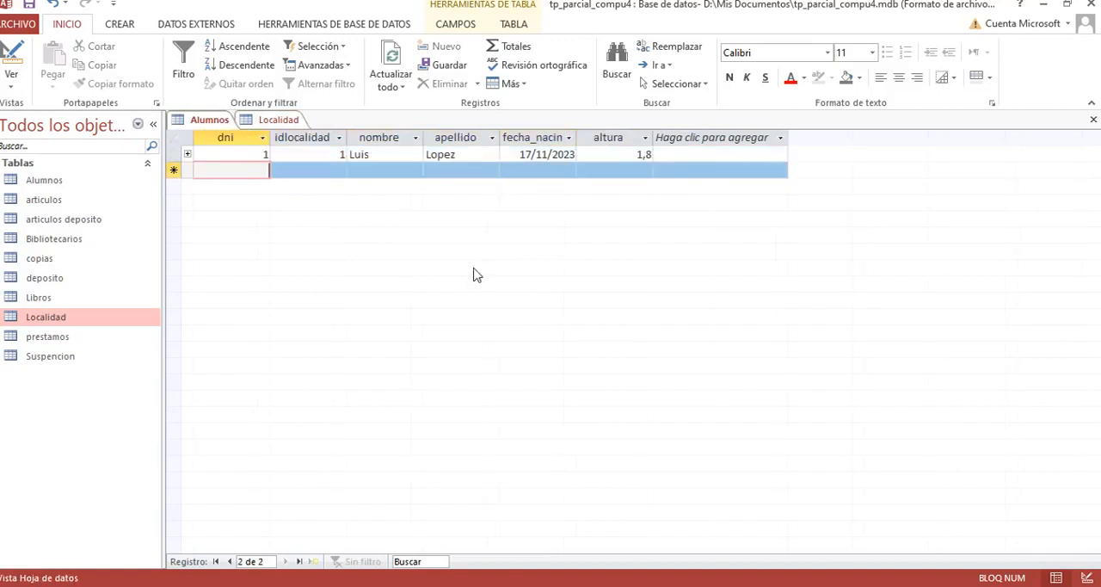
Step: Start a second Alumnos record with the student's DNI, idlocalidad 1, first name and surname
{"action": "type", "text": "2"}
{"action": "key", "text": "Tab"}
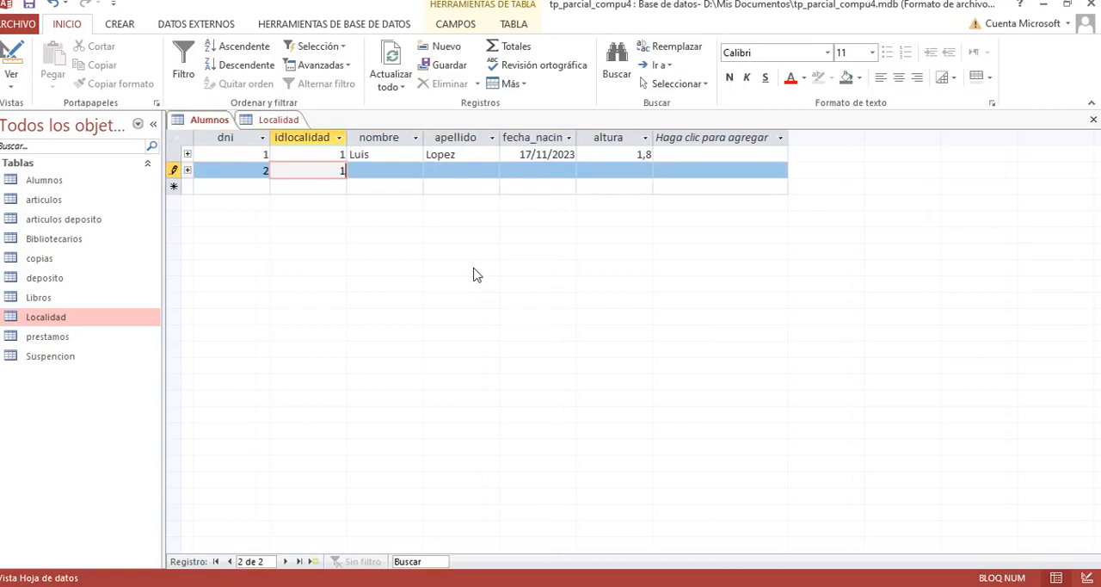
{"action": "type", "text": "1"}
{"action": "key", "text": "Tab"}
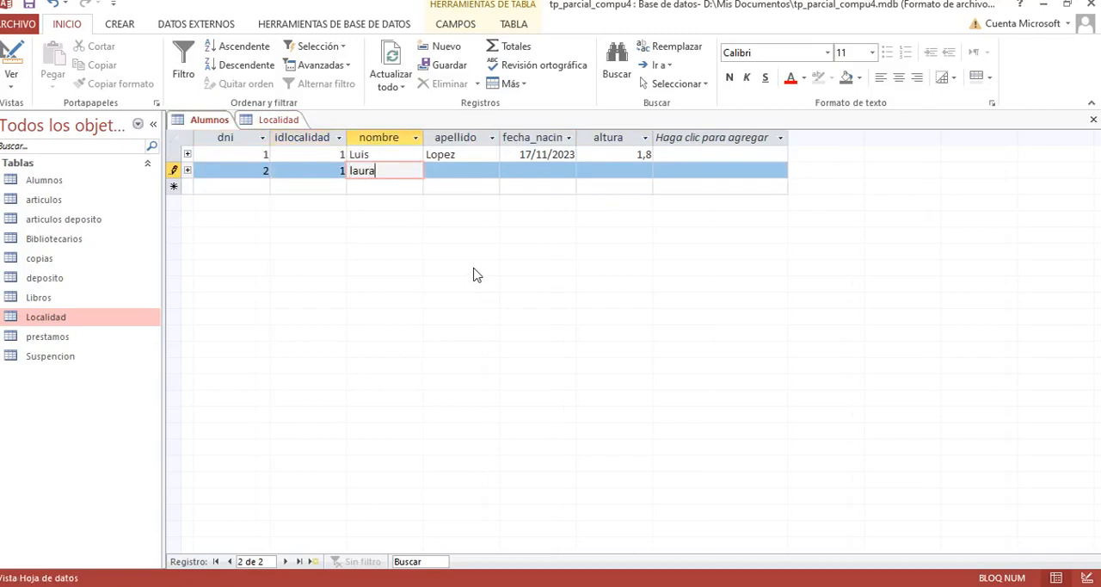
{"action": "key", "text": "Tab"}
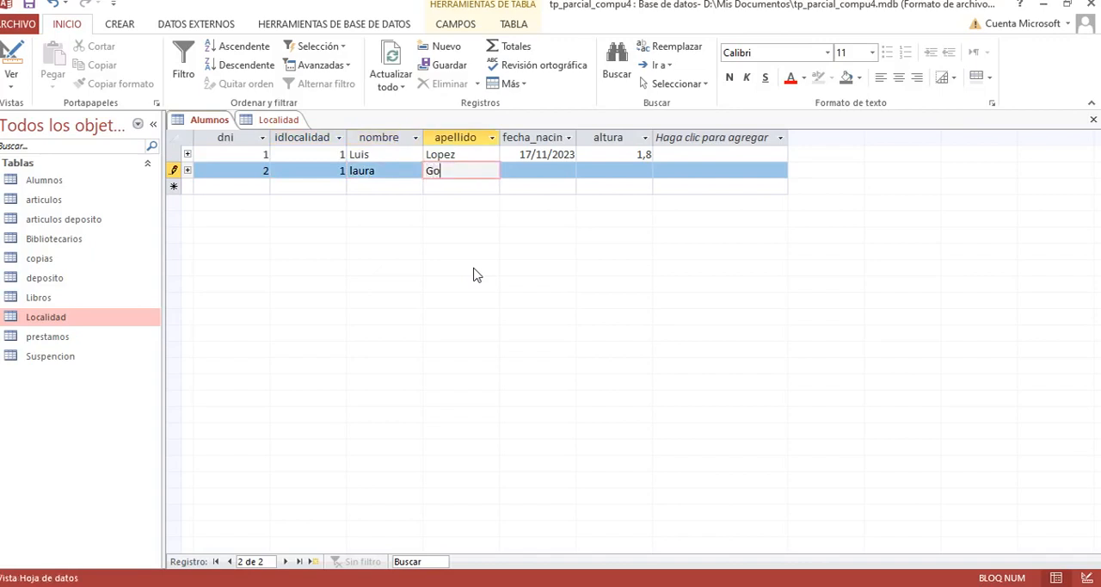
{"action": "type", "text": "Gonzalez"}
{"action": "key", "text": "Tab"}
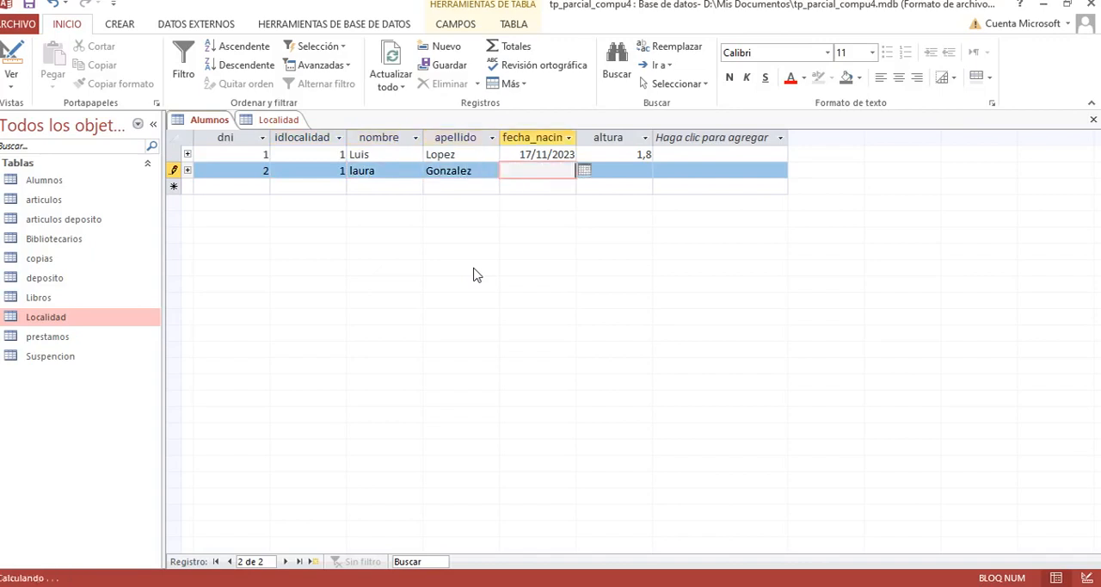
Step: Complete the second student's record with the birth date and altura 1,6
{"action": "left_click", "coordinate": [584, 170]}
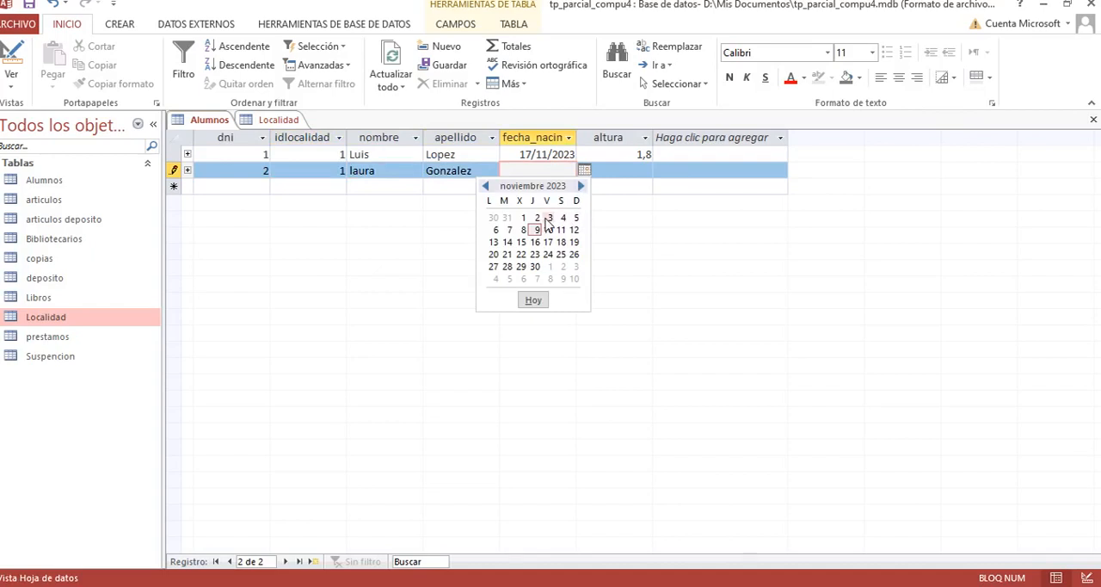
{"action": "left_click", "coordinate": [550, 218]}
{"action": "left_click", "coordinate": [620, 165]}
{"action": "type", "text": "1,6"}
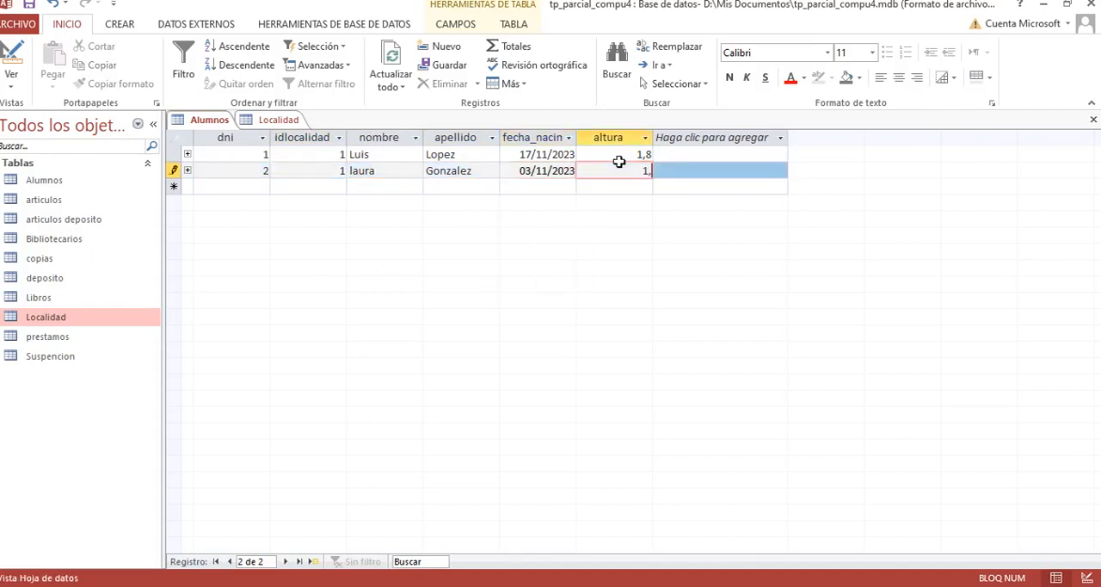
{"action": "key", "text": "Tab"}
Step: Start a third Alumnos record with the student's DNI, idlocalidad 2, first name and surname
{"action": "type", "text": "3"}
{"action": "key", "text": "Tab"}
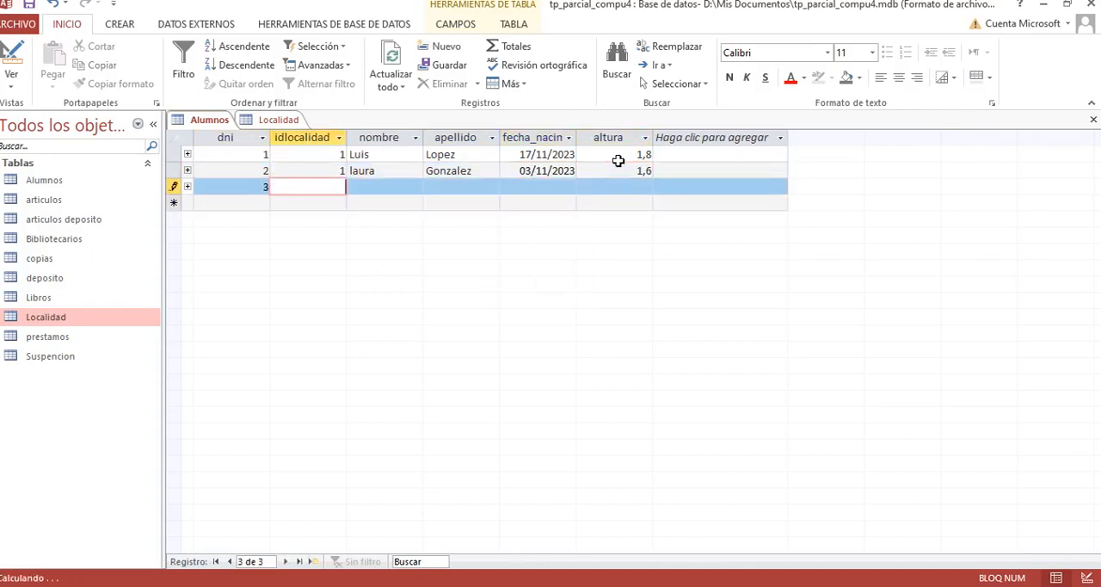
{"action": "key", "text": "Tab"}
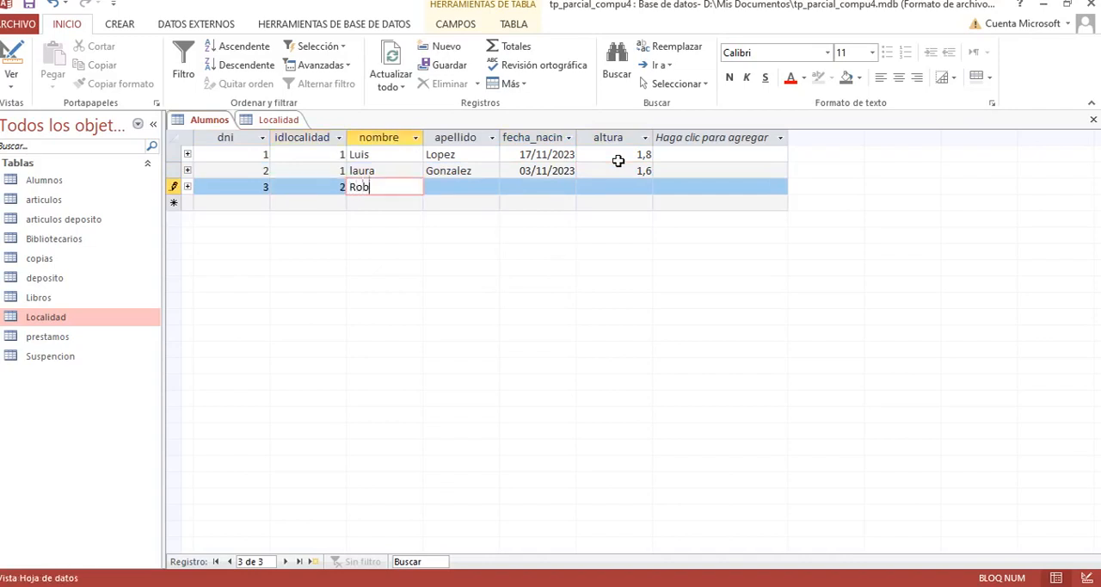
{"action": "key", "text": "Tab"}
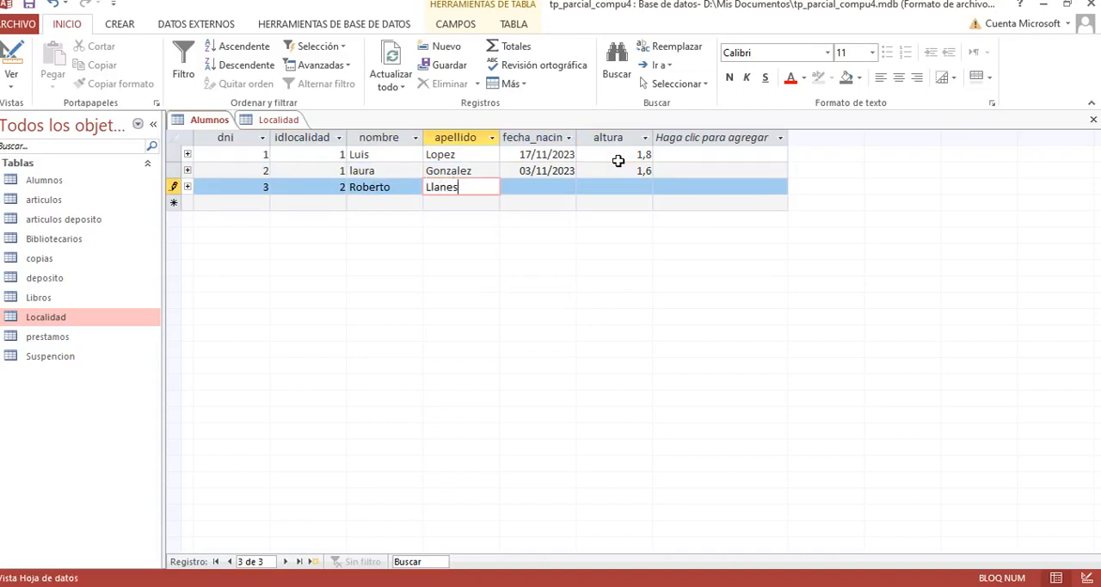
{"action": "key", "text": "Tab"}
Step: Fill in the third student's birth date and altura 1,63
{"action": "left_click", "coordinate": [586, 184]}
{"action": "left_click", "coordinate": [566, 255]}
{"action": "left_click", "coordinate": [636, 181]}
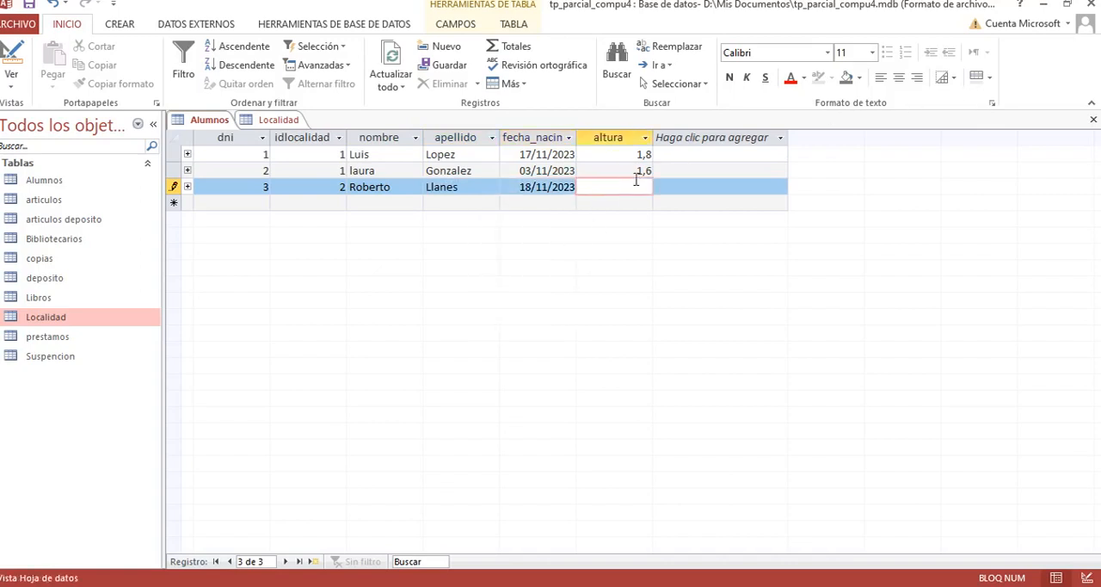
{"action": "type", "text": "1,63"}
{"action": "key", "text": "Tab"}
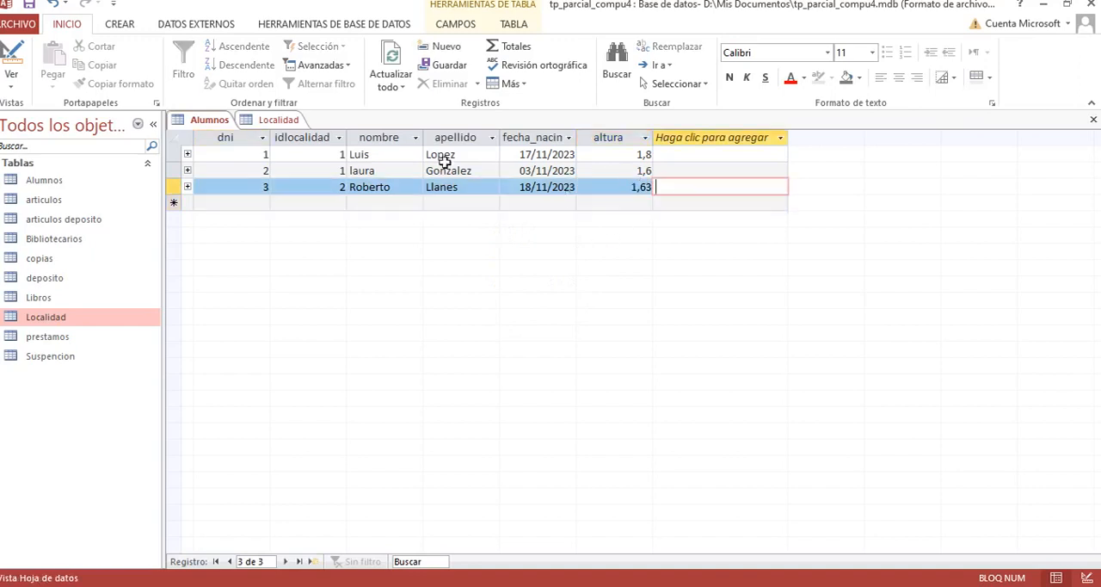
Step: Close the open Localidad and Alumnos tables
{"action": "left_click", "coordinate": [279, 121]}
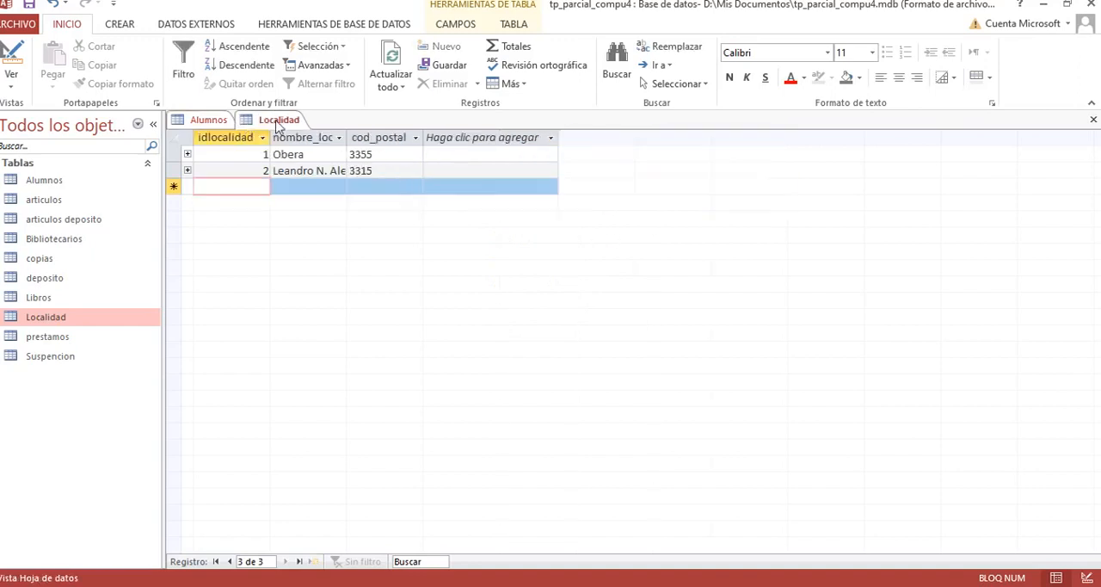
{"action": "right_click", "coordinate": [276, 120]}
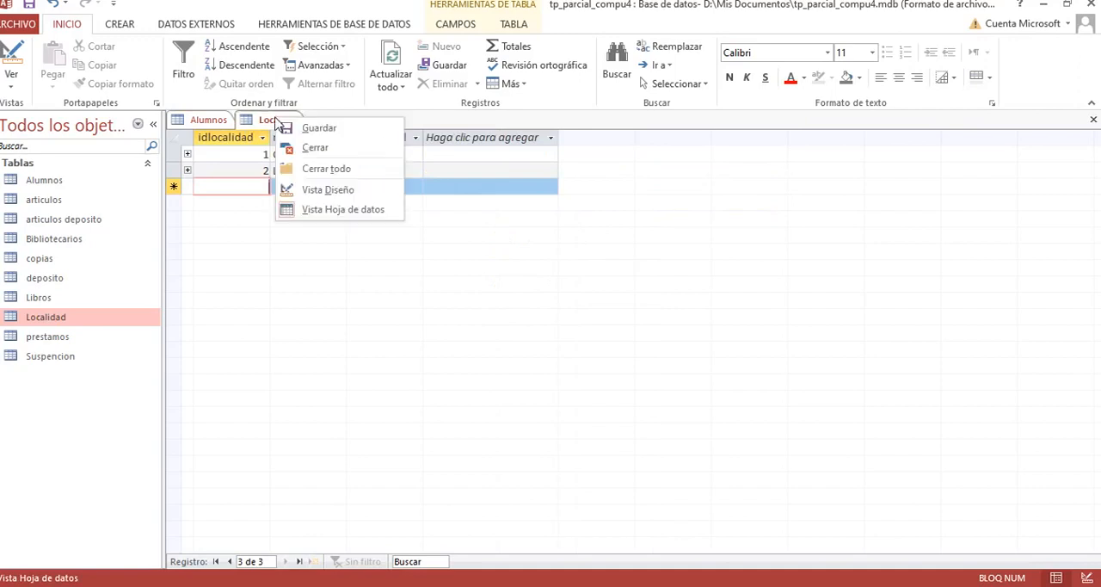
{"action": "left_click", "coordinate": [317, 151]}
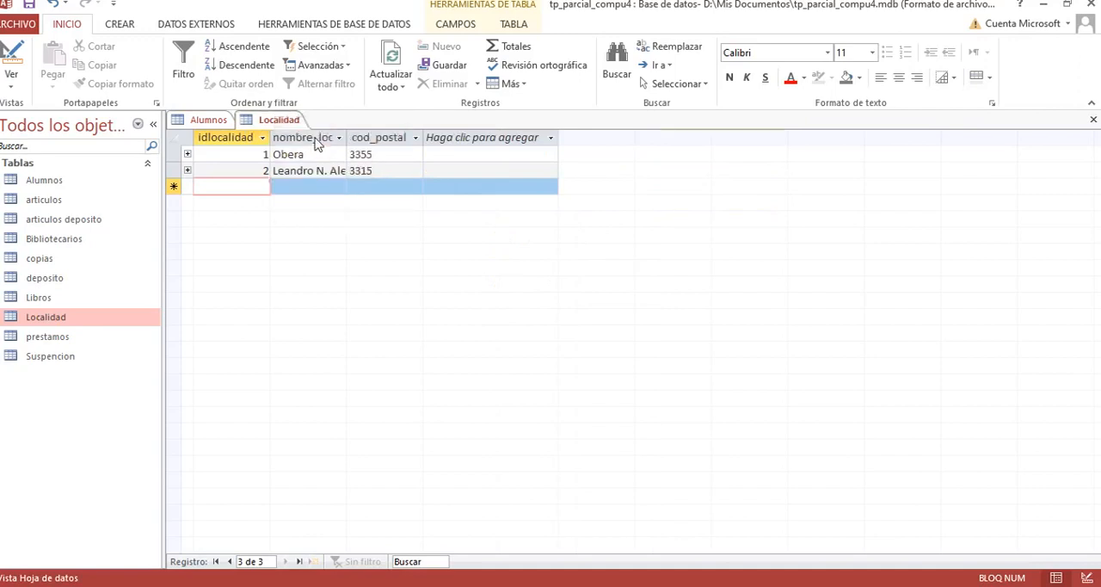
{"action": "right_click", "coordinate": [209, 126]}
{"action": "left_click", "coordinate": [241, 173]}
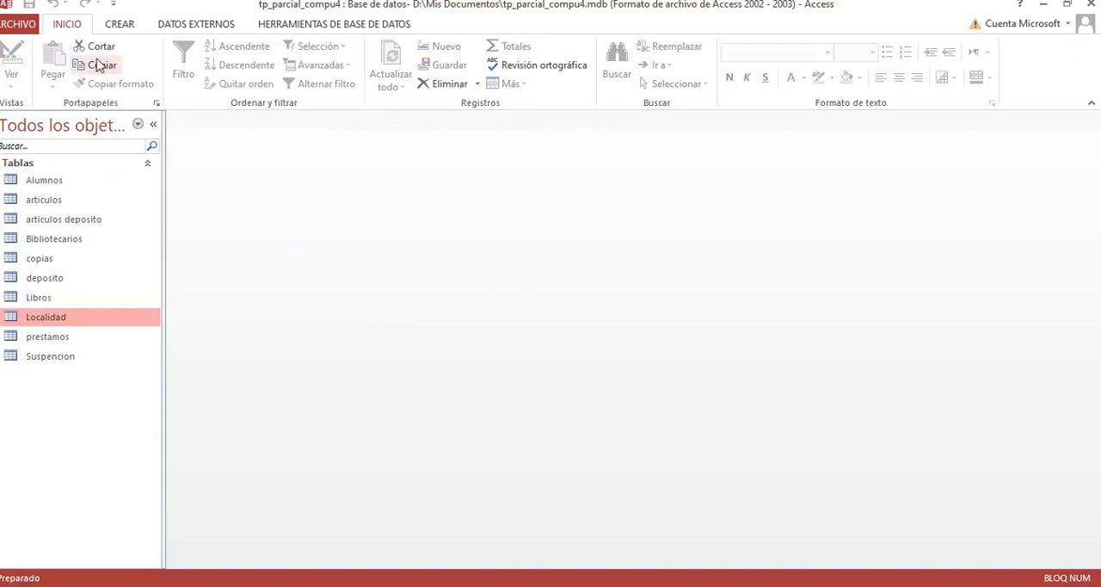
Step: Create a query in design view based on the Alumnos table, and enlarge and reposition its field list so all fields show
{"action": "left_click", "coordinate": [120, 26]}
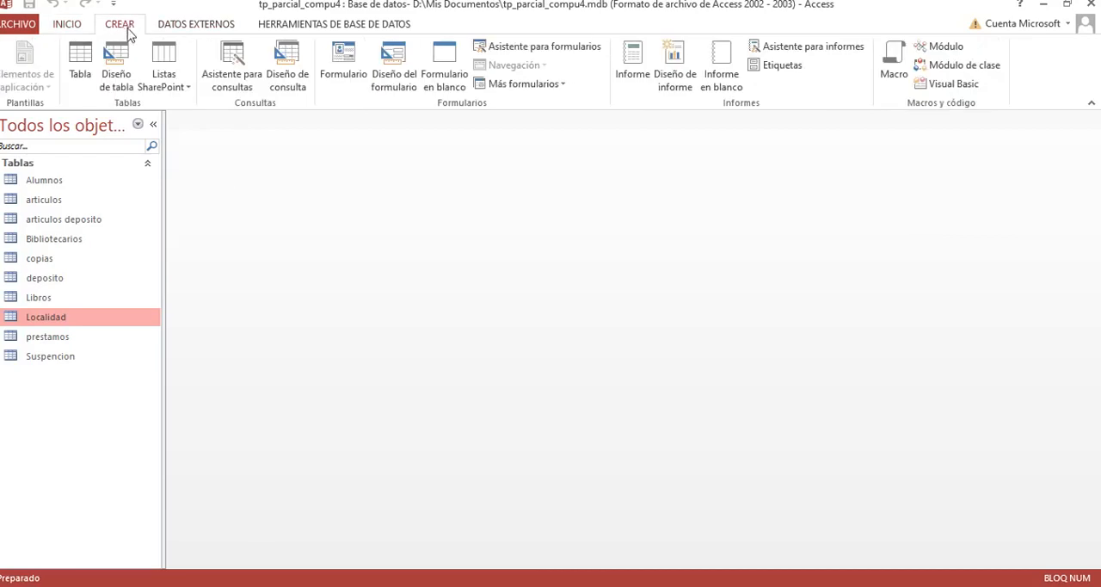
{"action": "left_click", "coordinate": [292, 76]}
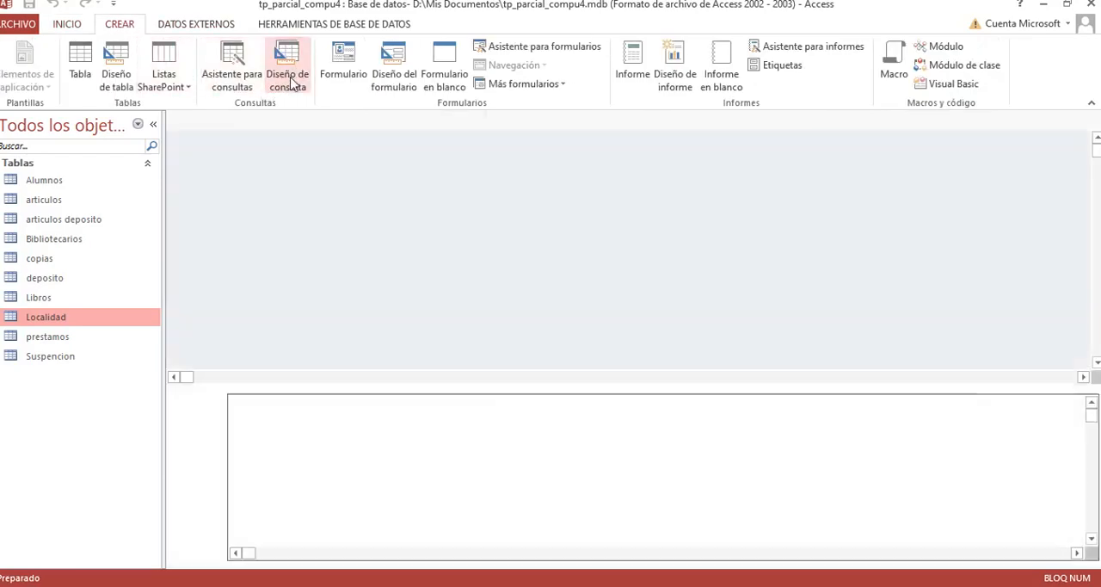
{"action": "left_click_drag", "start_coordinate": [502, 338], "coordinate": [665, 169]}
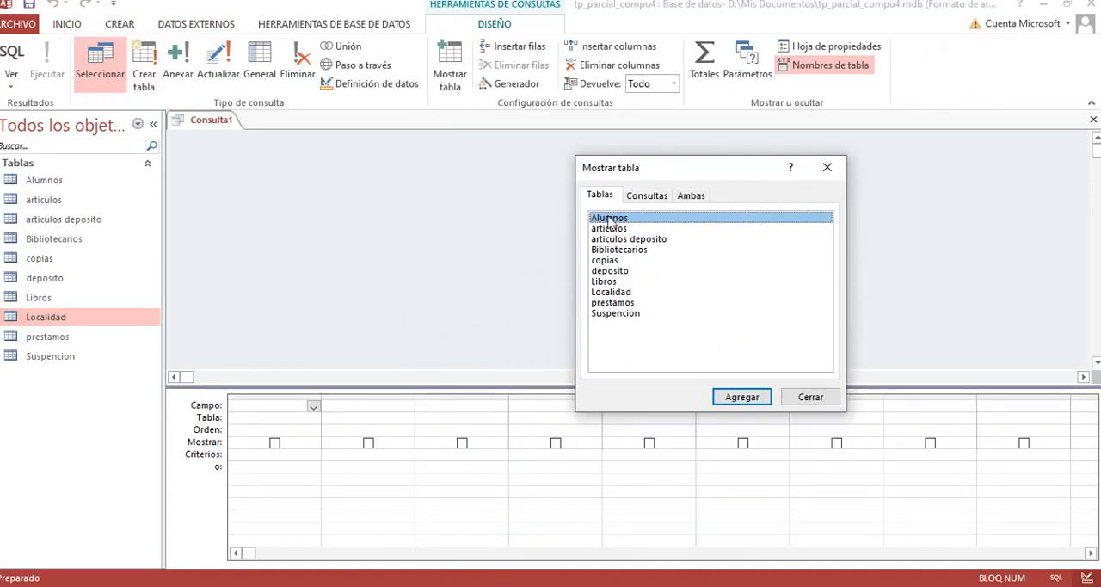
{"action": "left_click", "coordinate": [607, 292]}
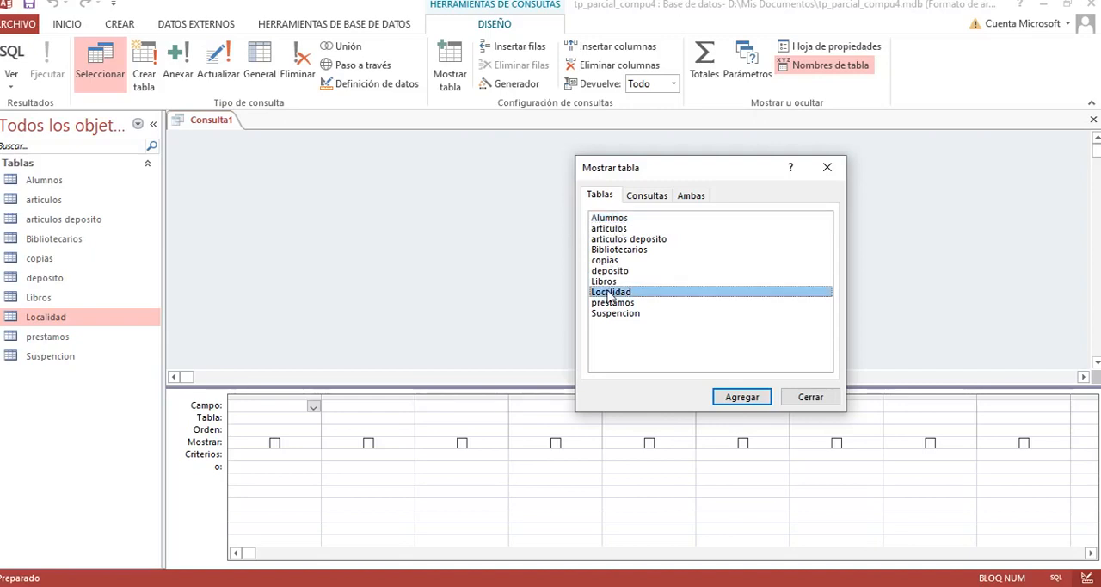
{"action": "left_click", "coordinate": [609, 219]}
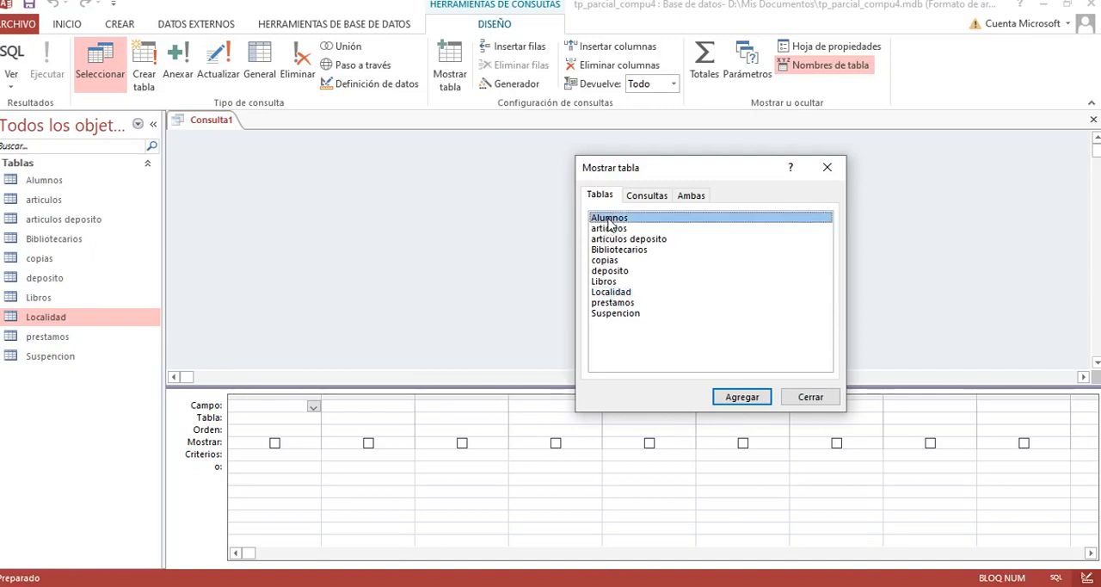
{"action": "left_click", "coordinate": [740, 396]}
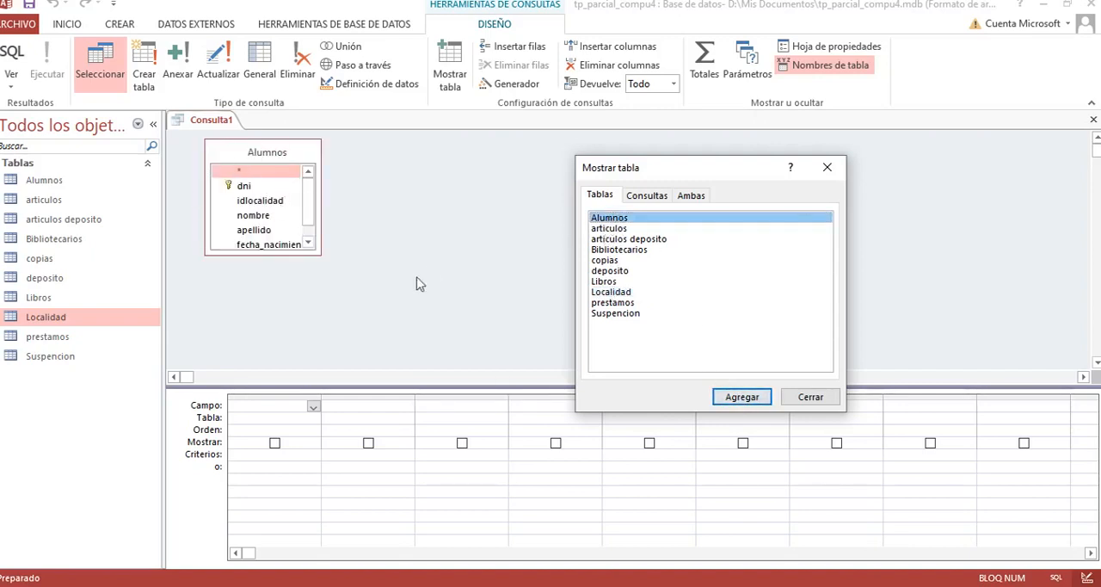
{"action": "left_click", "coordinate": [828, 397]}
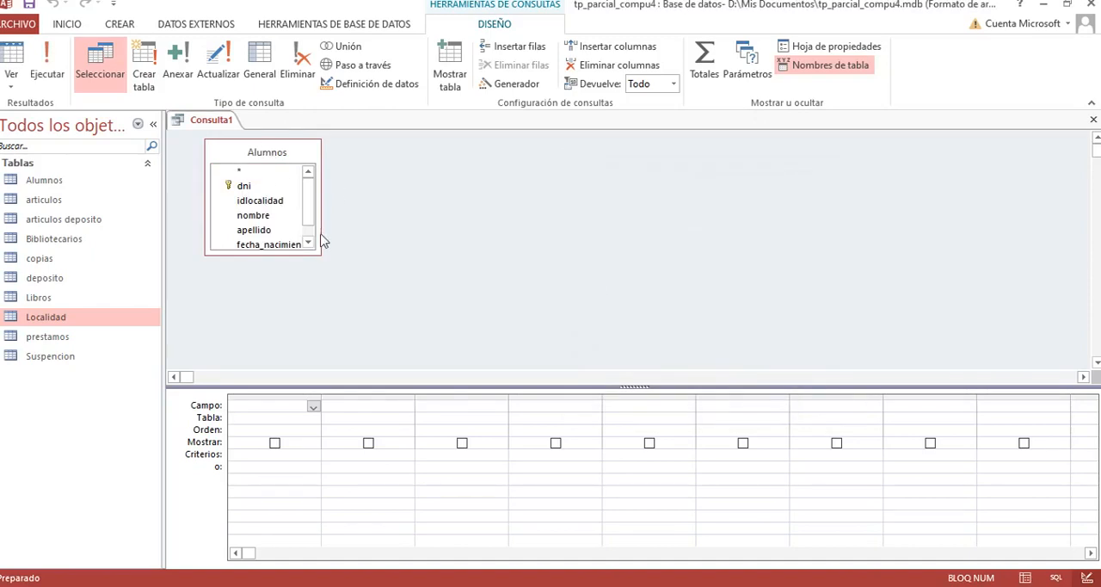
{"action": "left_click_drag", "start_coordinate": [320, 253], "coordinate": [348, 284]}
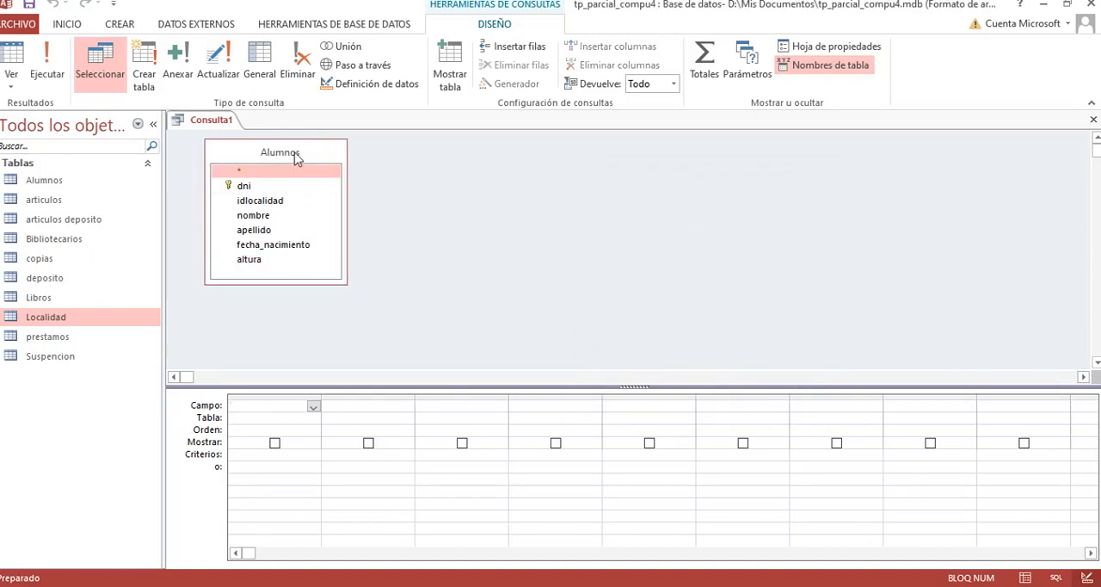
{"action": "left_click_drag", "start_coordinate": [295, 156], "coordinate": [399, 164]}
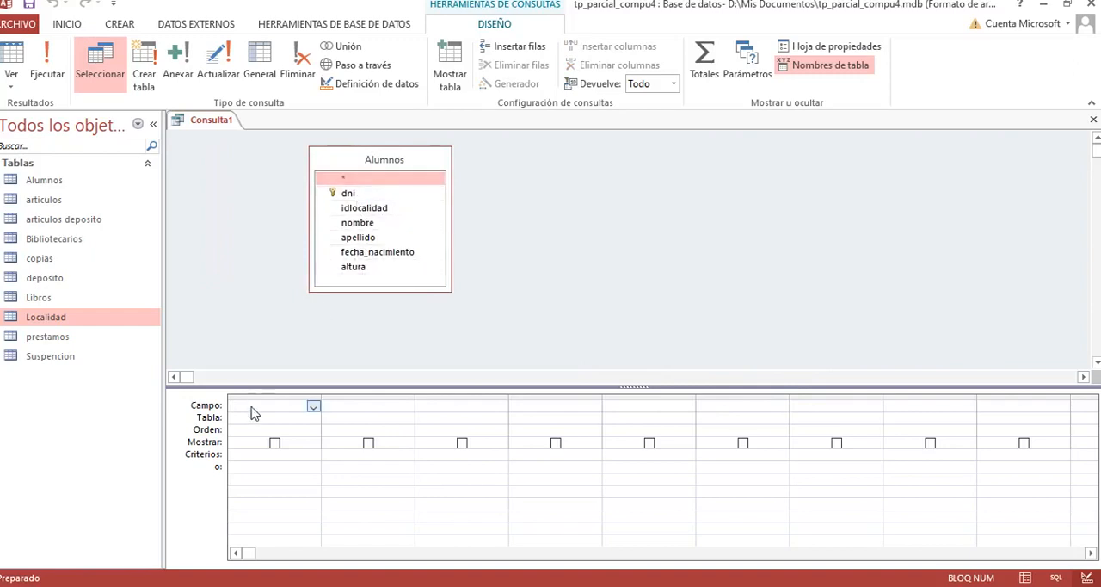
Step: Add the Alumnos fields dni, nombre and apellido as the query's three columns
{"action": "left_click", "coordinate": [313, 406]}
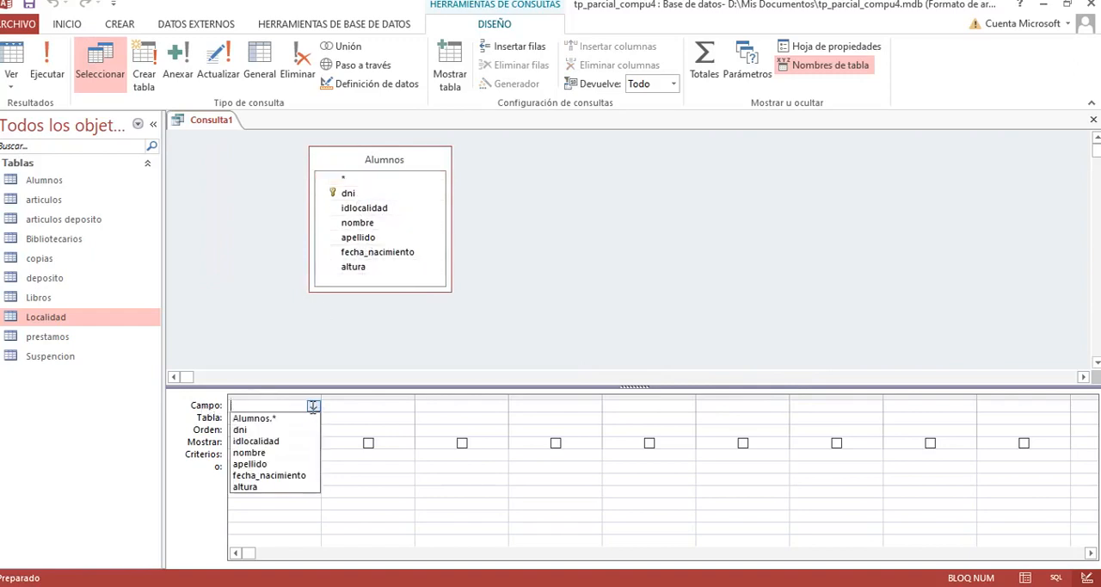
{"action": "left_click", "coordinate": [245, 430]}
{"action": "left_click", "coordinate": [380, 406]}
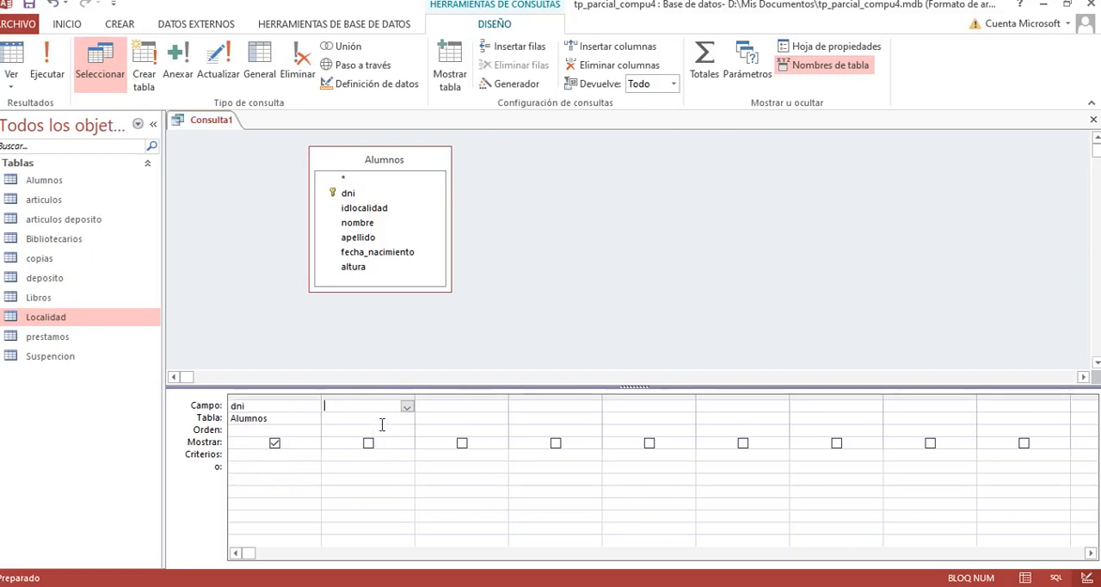
{"action": "left_click", "coordinate": [406, 405]}
{"action": "left_click", "coordinate": [342, 453]}
{"action": "left_click", "coordinate": [473, 408]}
{"action": "left_click", "coordinate": [501, 406]}
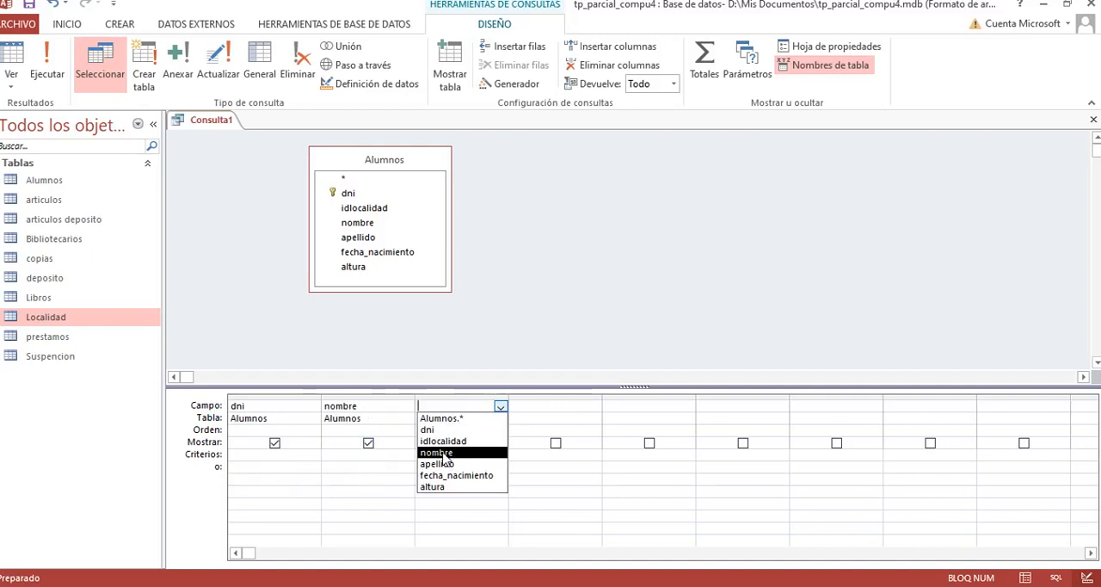
{"action": "left_click", "coordinate": [440, 464]}
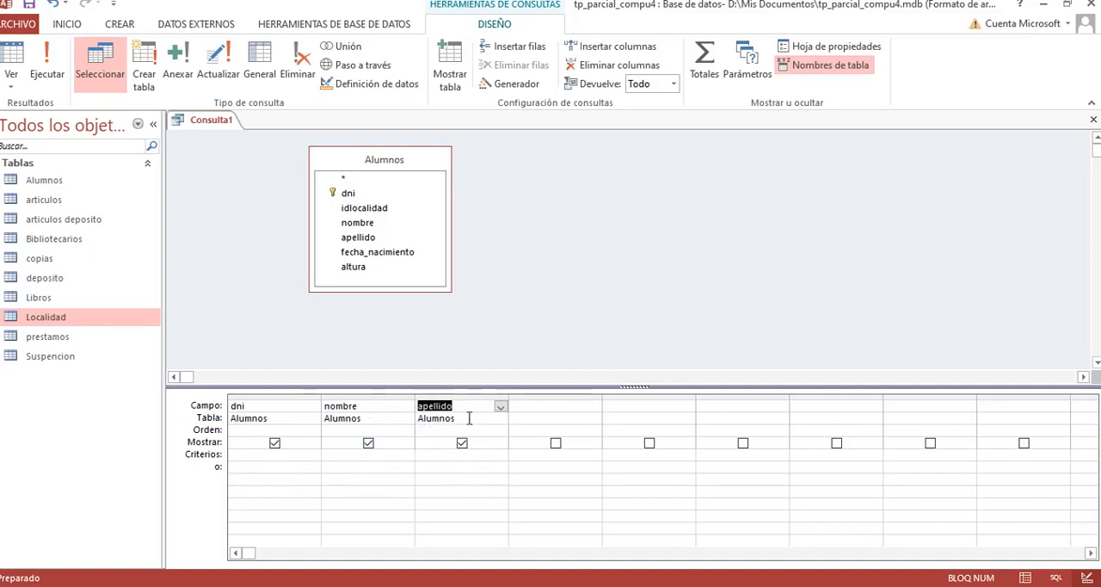
Step: Set the nombre criterion to the first student's first name in quotation marks and run the query
{"action": "left_click", "coordinate": [243, 450]}
{"action": "left_click", "coordinate": [339, 455]}
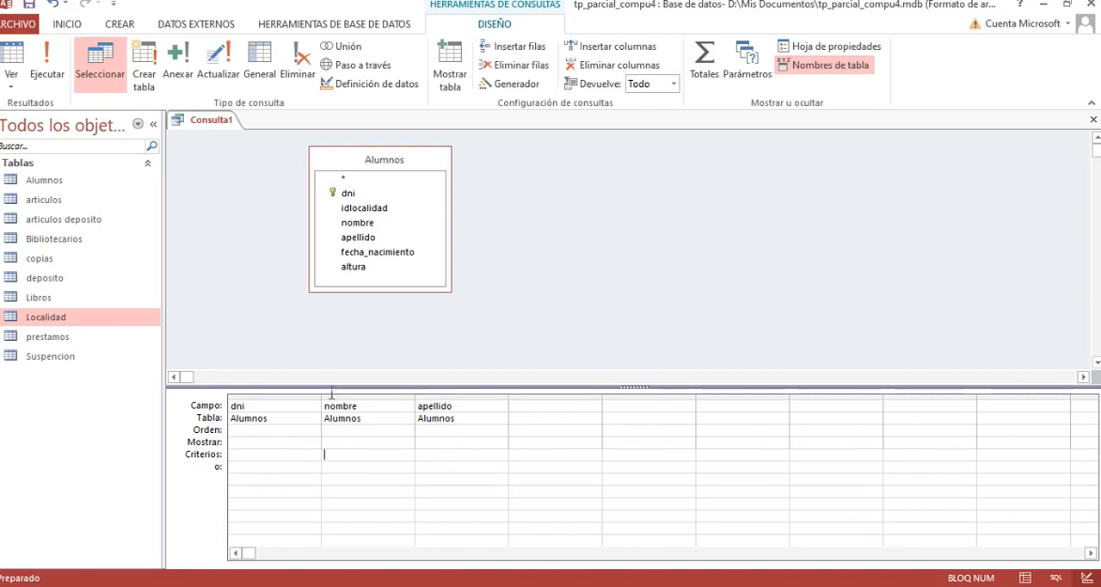
{"action": "left_click", "coordinate": [425, 457]}
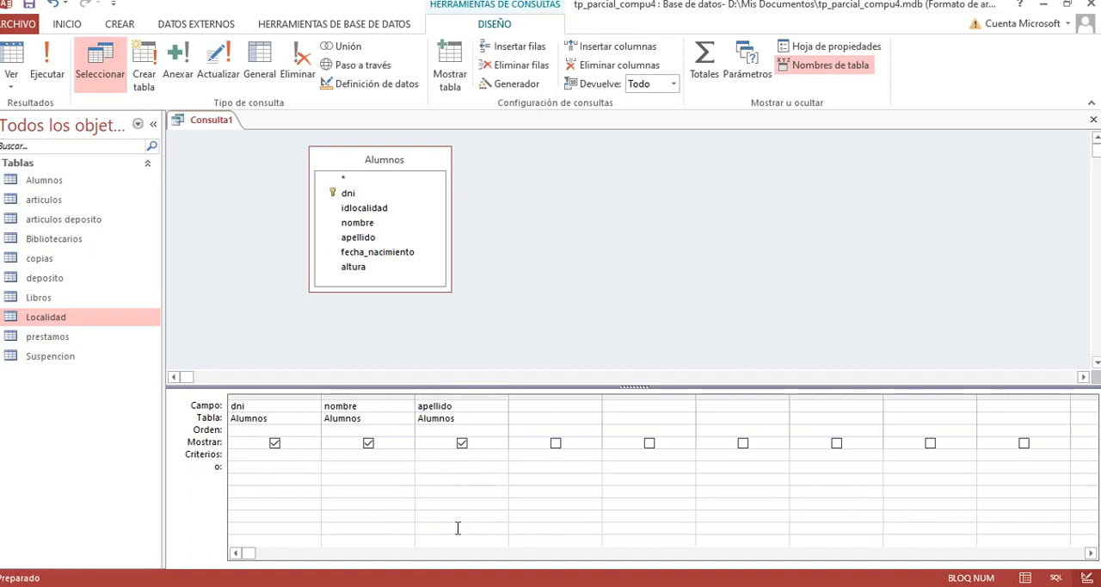
{"action": "type", "text": "\""}
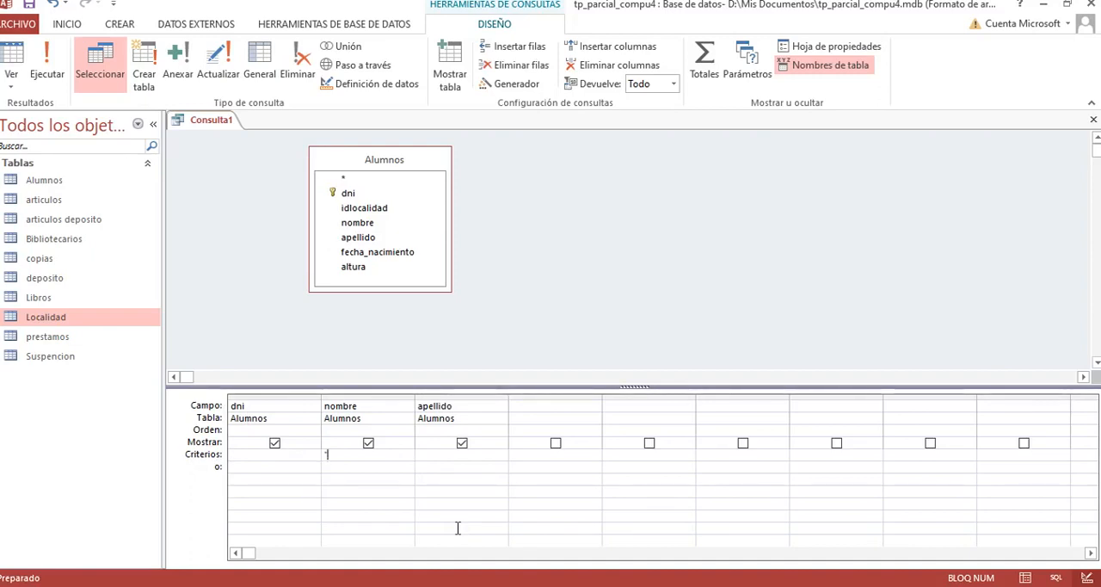
{"action": "type", "text": "luis"}
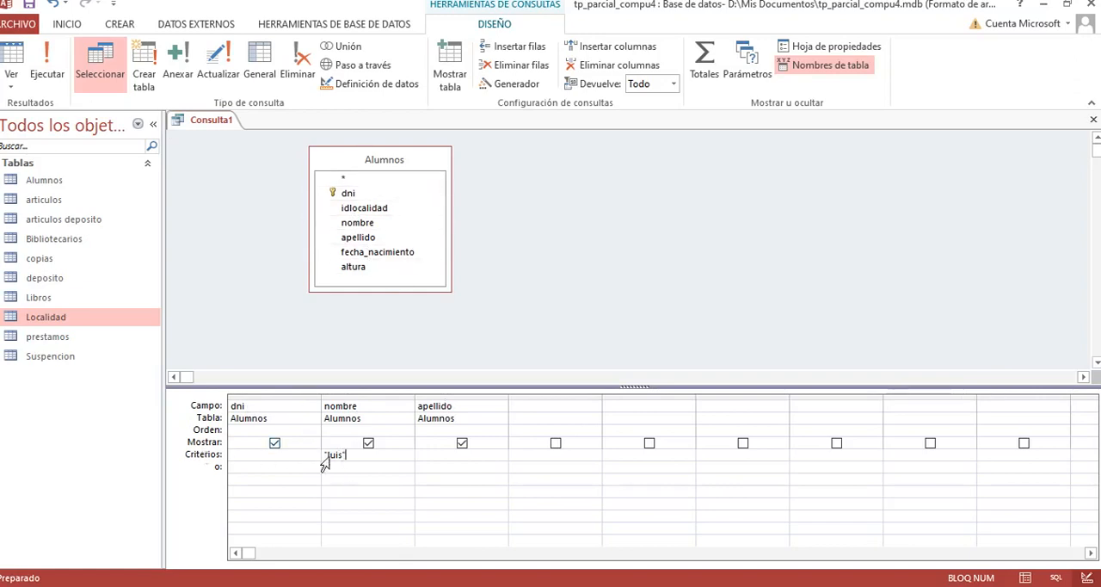
{"action": "left_click", "coordinate": [46, 69]}
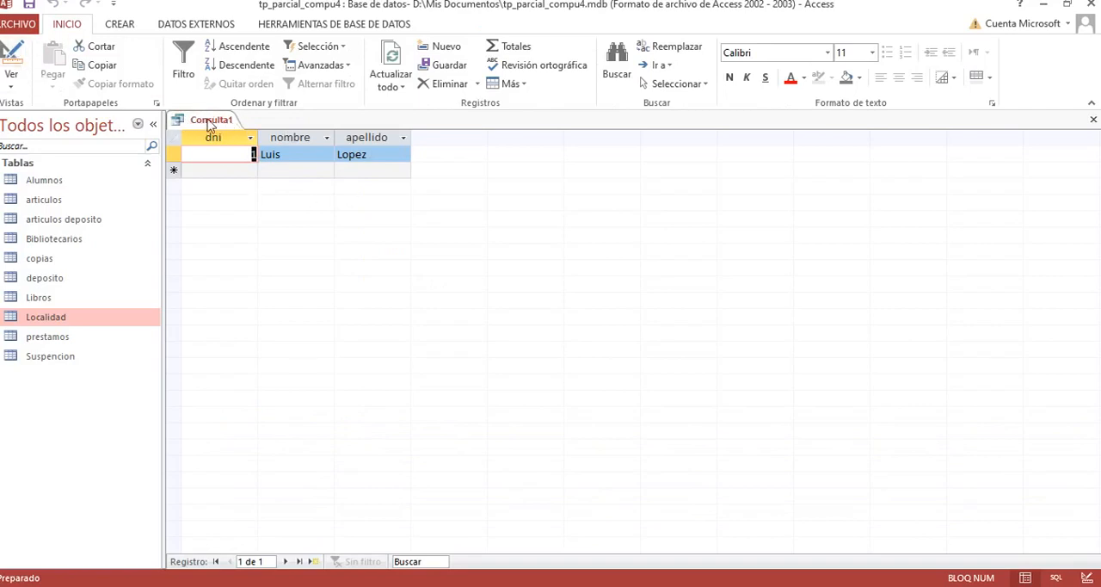
Step: Save the query as Consulta_alumnos and close it
{"action": "left_click", "coordinate": [28, 7]}
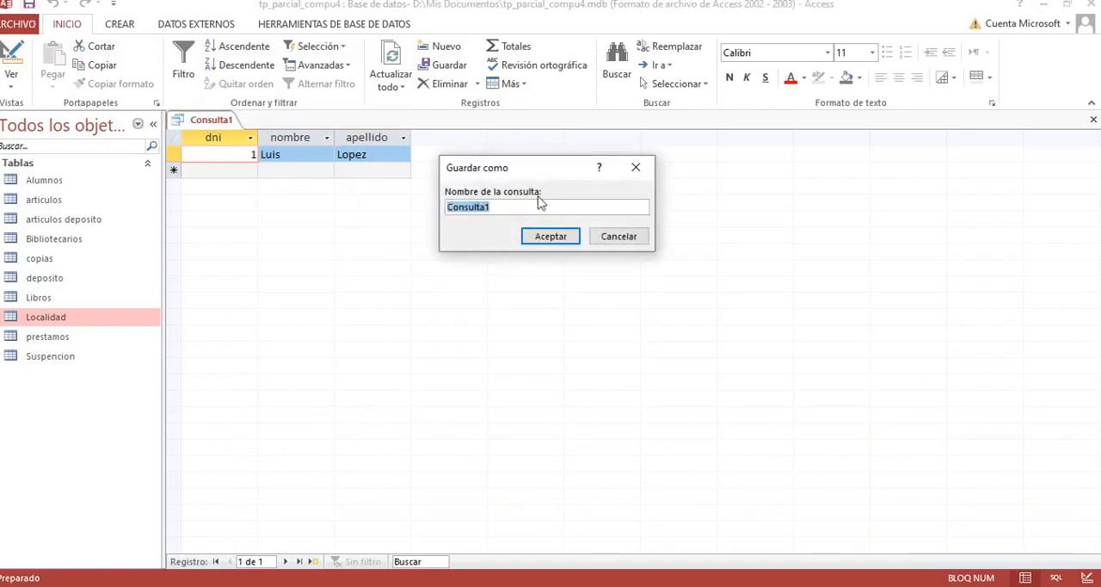
{"action": "left_click", "coordinate": [510, 207]}
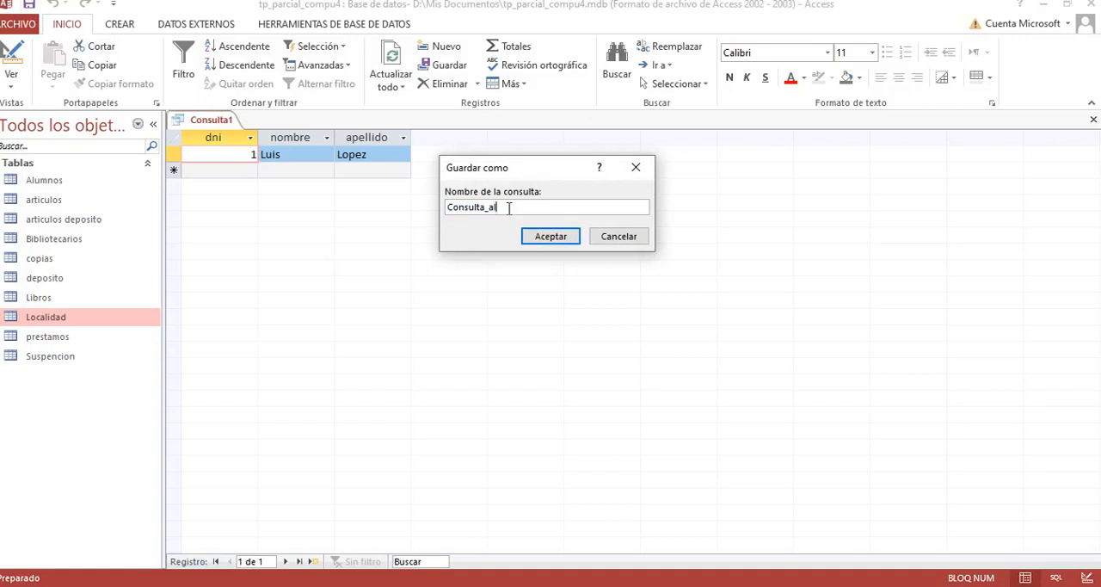
{"action": "left_click", "coordinate": [540, 238]}
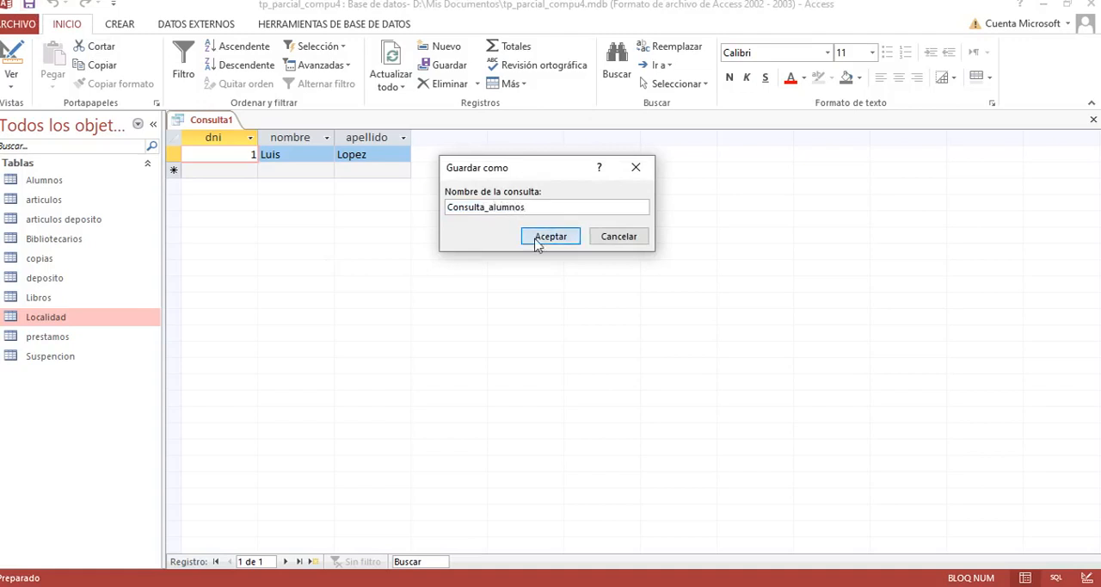
{"action": "right_click", "coordinate": [254, 127]}
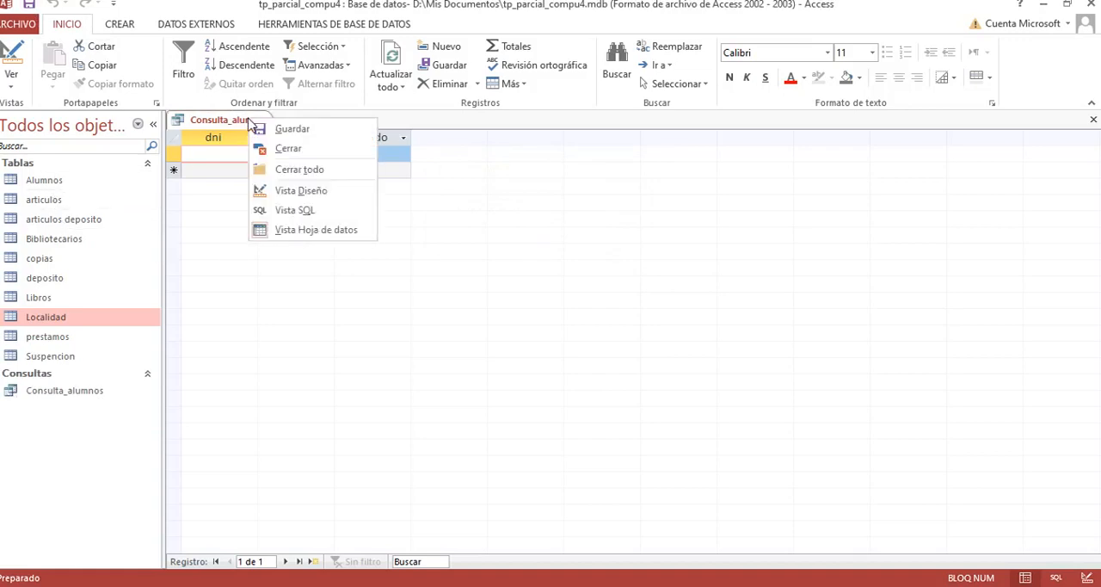
{"action": "left_click", "coordinate": [286, 150]}
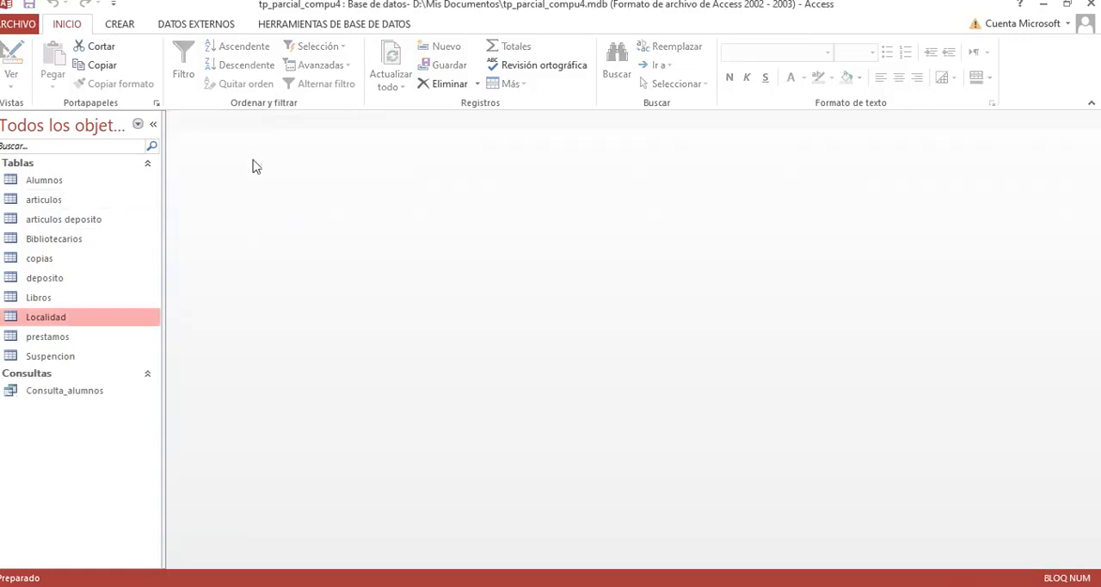
Step: Open the saved Consulta_alumnos query to check its result, and close it again
{"action": "left_click", "coordinate": [42, 183]}
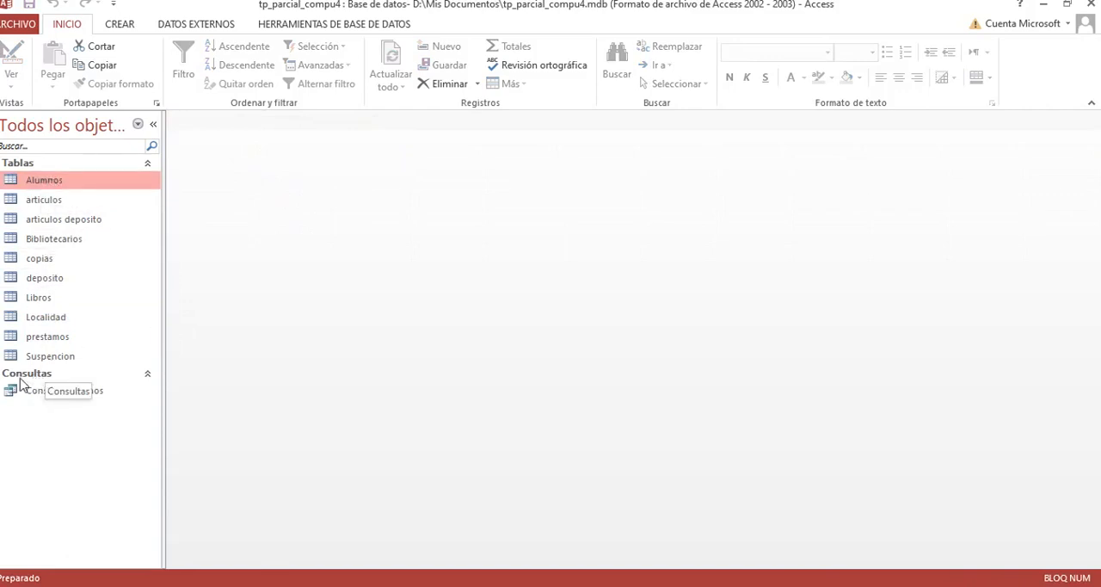
{"action": "left_click", "coordinate": [64, 400]}
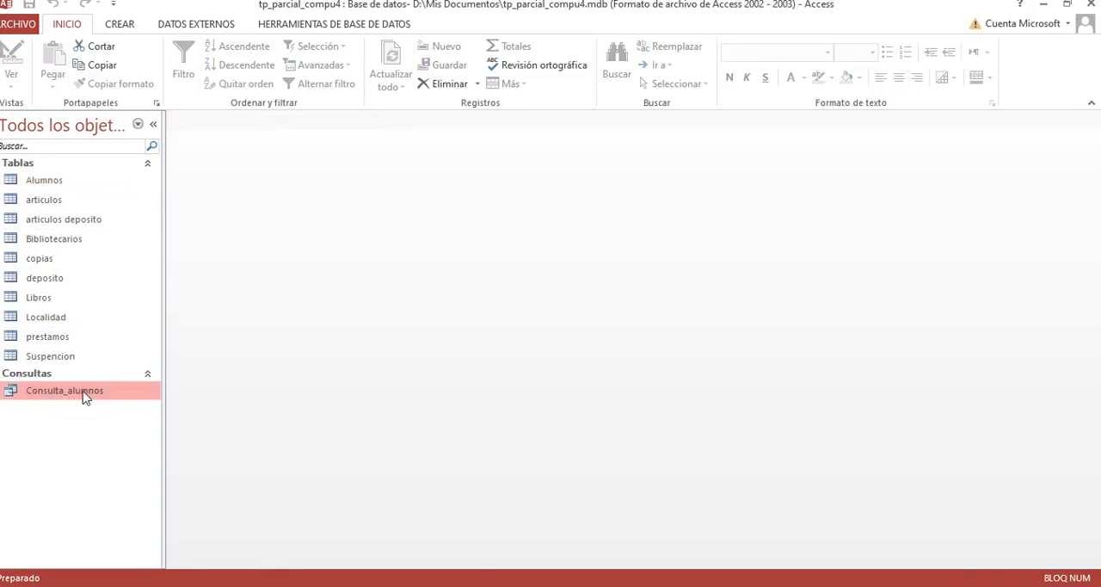
{"action": "double_click", "coordinate": [85, 397]}
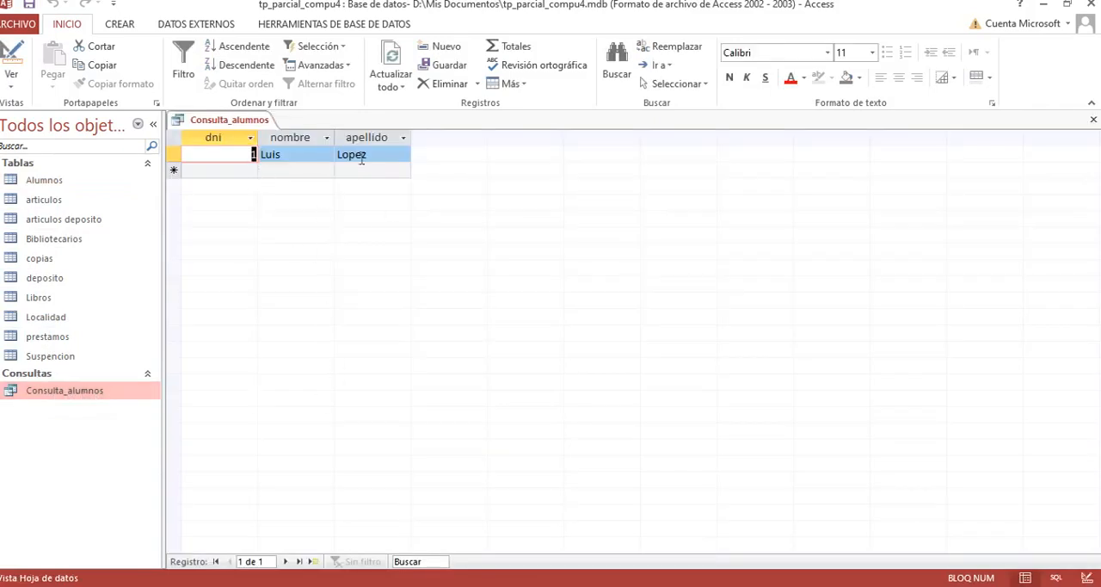
{"action": "right_click", "coordinate": [221, 122]}
{"action": "left_click", "coordinate": [264, 150]}
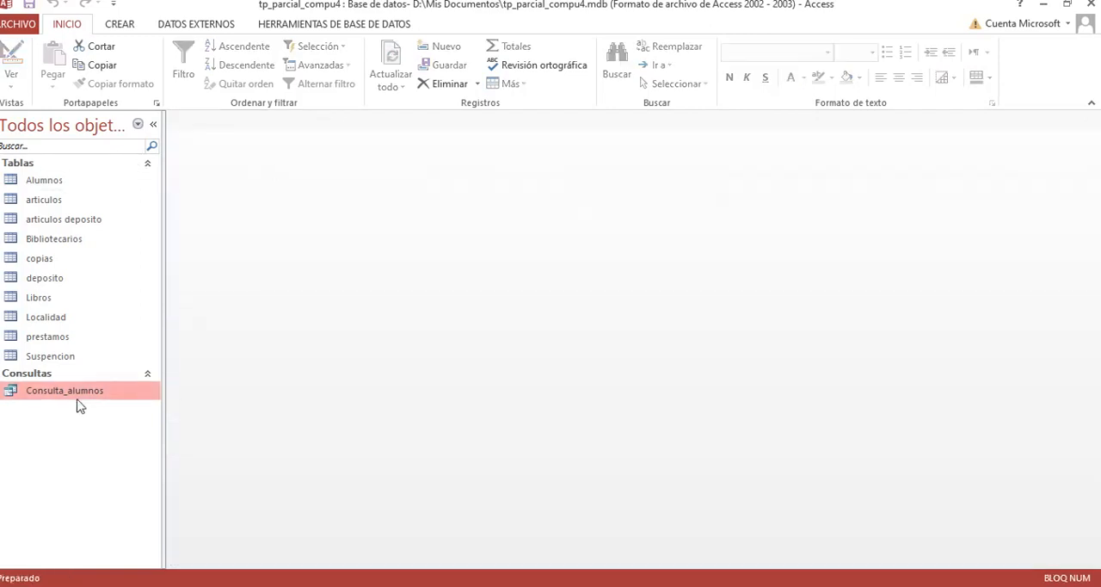
Step: Create another query in design view based on the Alumnos table
{"action": "left_click", "coordinate": [127, 26]}
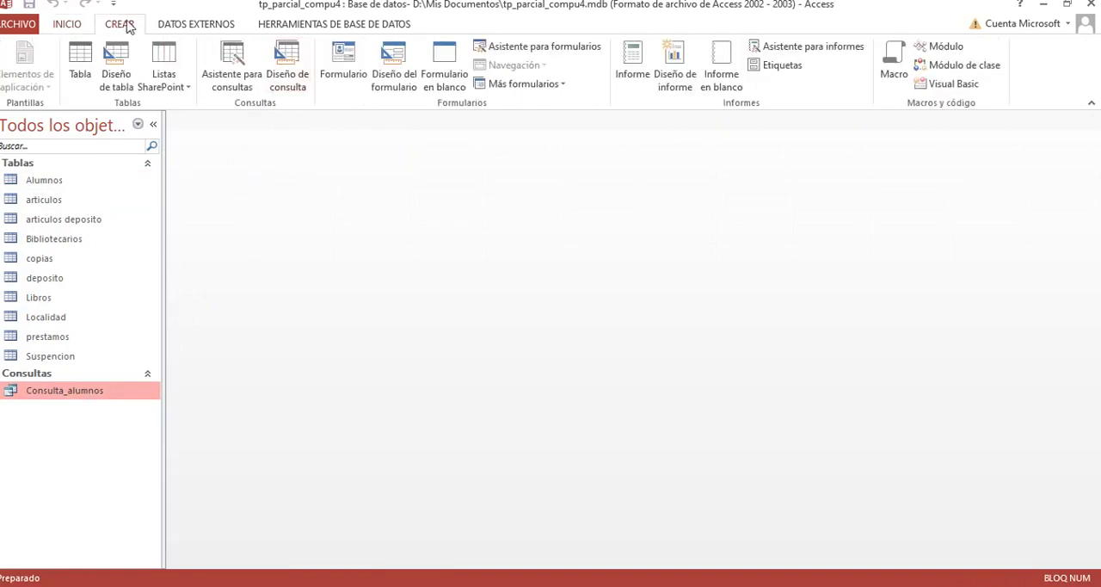
{"action": "left_click", "coordinate": [287, 69]}
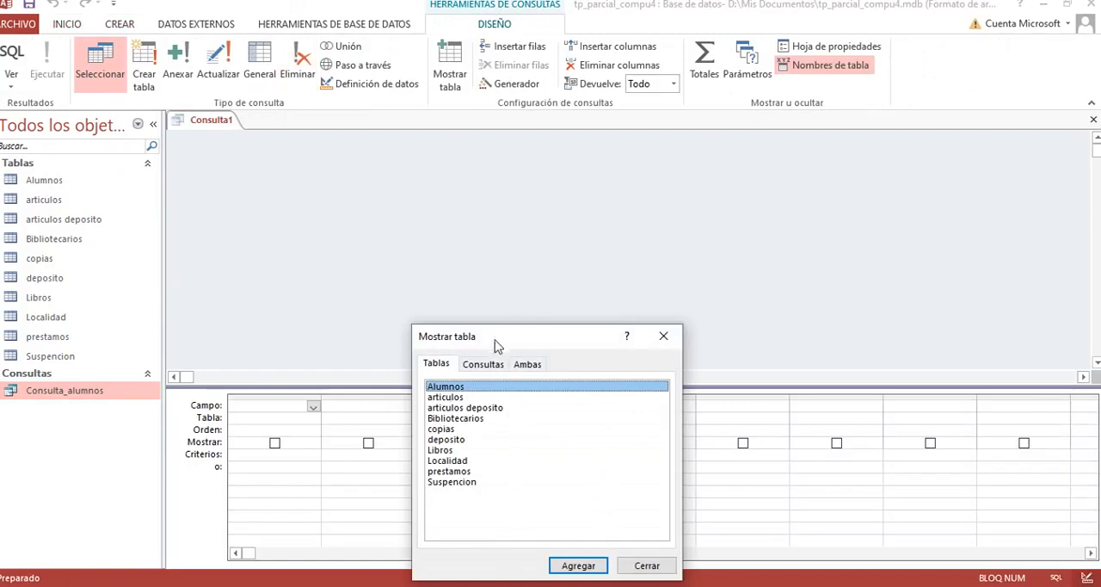
{"action": "left_click_drag", "start_coordinate": [494, 343], "coordinate": [566, 227]}
{"action": "left_click", "coordinate": [651, 451]}
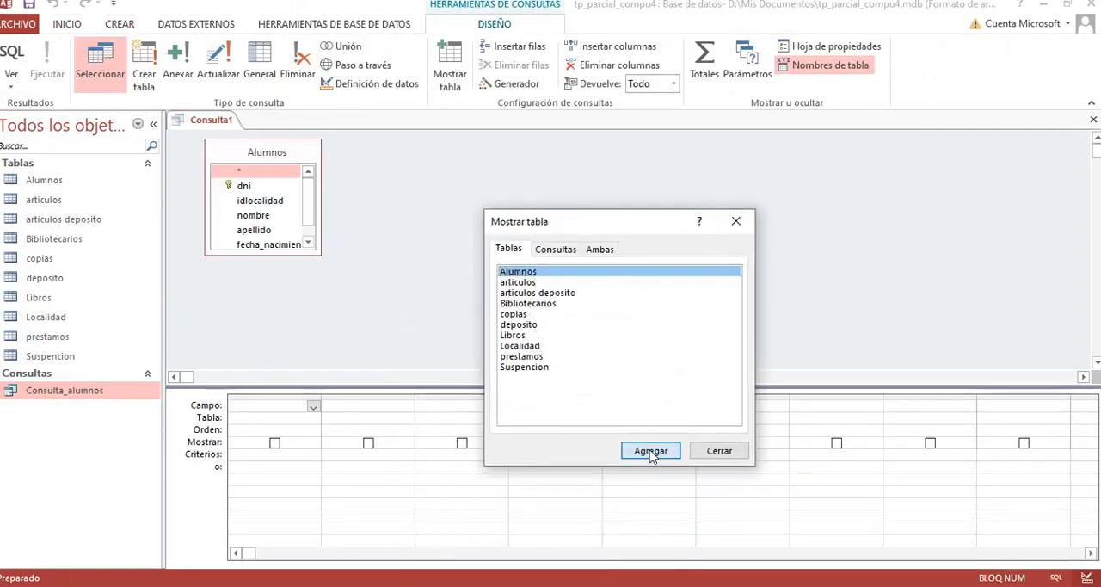
{"action": "left_click", "coordinate": [719, 451]}
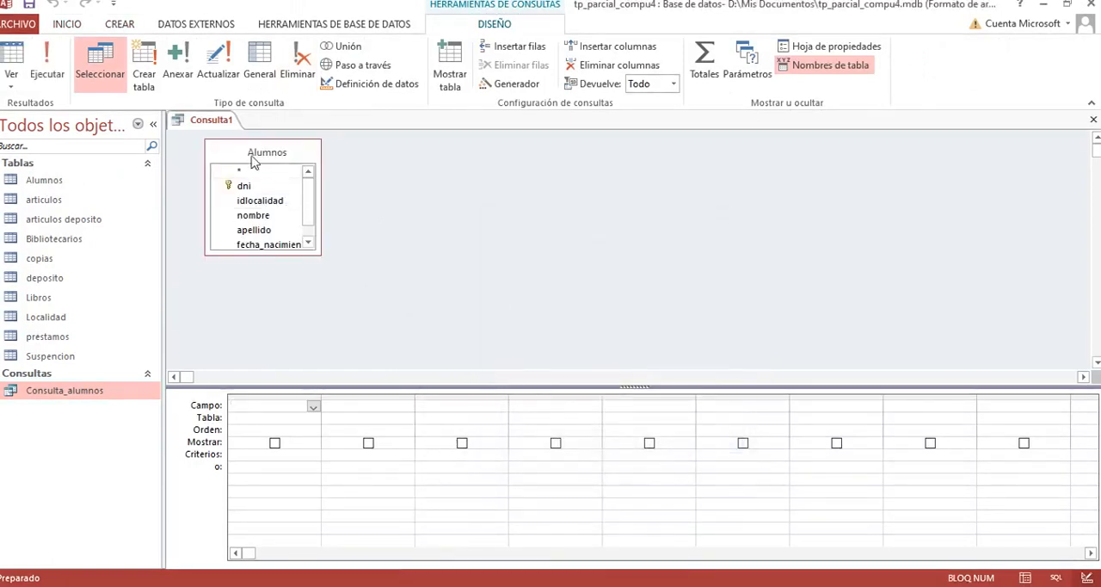
Step: Add the Alumnos fields dni, nombre, fecha_nacimiento and altura as the query's four columns
{"action": "left_click", "coordinate": [313, 408]}
{"action": "left_click", "coordinate": [267, 432]}
{"action": "left_click", "coordinate": [401, 410]}
{"action": "left_click", "coordinate": [405, 410]}
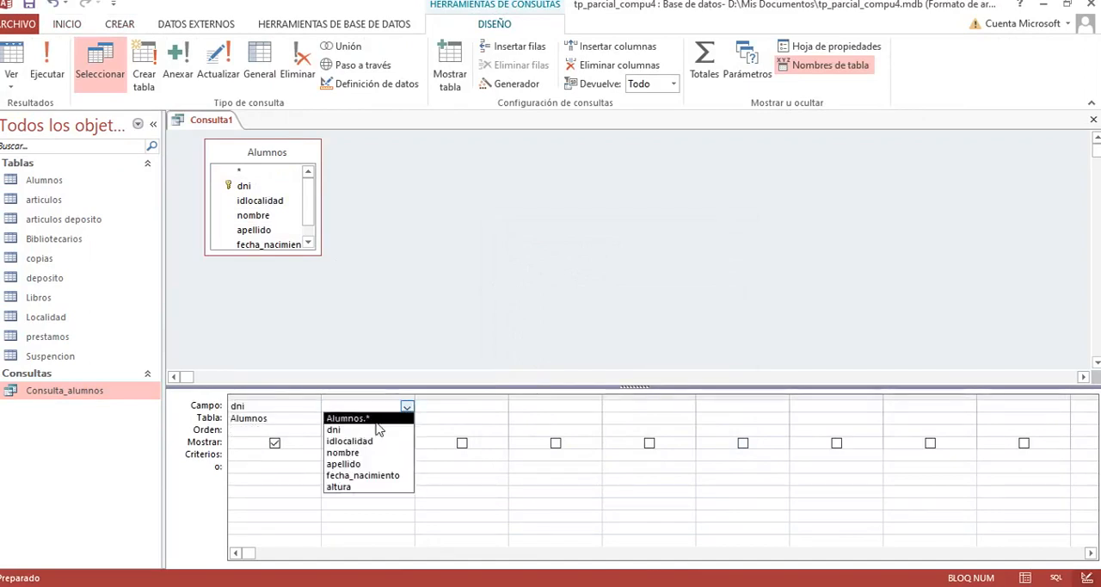
{"action": "left_click", "coordinate": [344, 453]}
{"action": "left_click", "coordinate": [502, 409]}
{"action": "left_click", "coordinate": [502, 409]}
{"action": "left_click", "coordinate": [499, 410]}
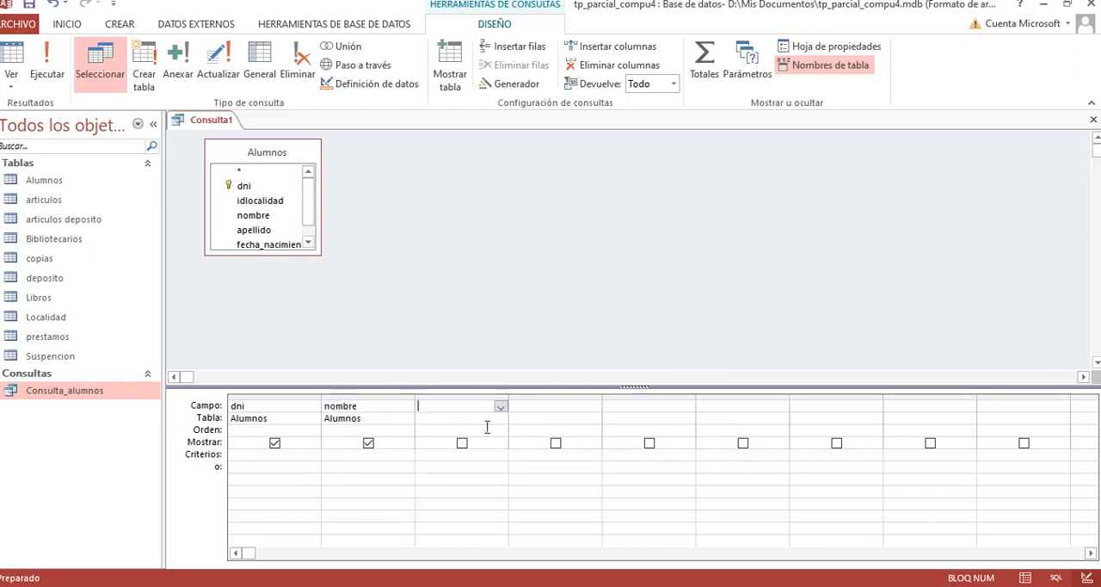
{"action": "left_click", "coordinate": [501, 410]}
{"action": "left_click", "coordinate": [457, 475]}
{"action": "left_click", "coordinate": [568, 407]}
{"action": "left_click", "coordinate": [593, 406]}
{"action": "left_click", "coordinate": [541, 487]}
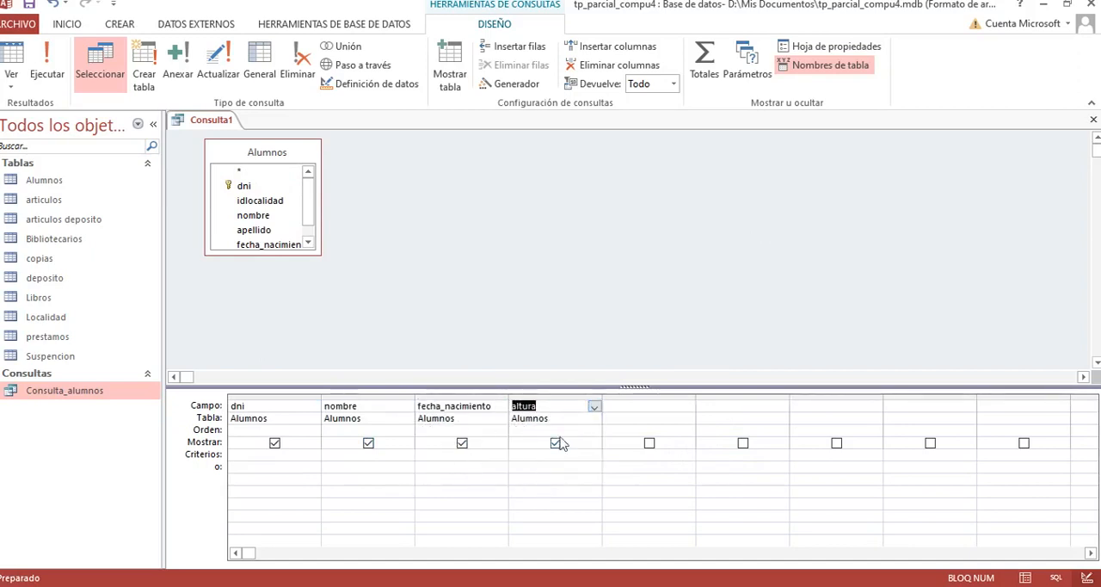
Step: Set the nombre criterion to como "l*" and run the query
{"action": "left_click", "coordinate": [326, 457]}
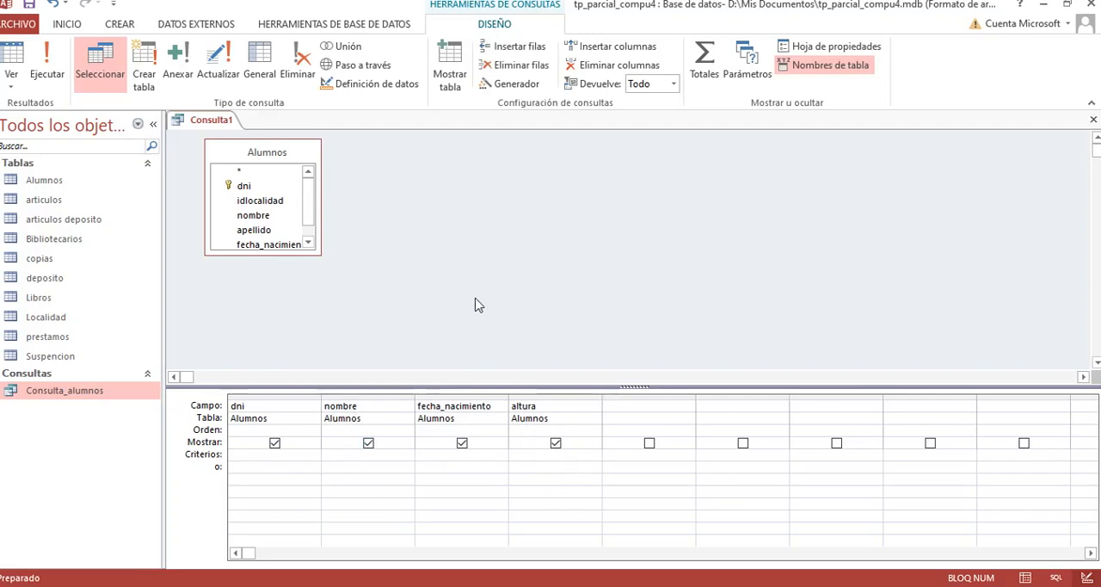
{"action": "type", "text": "como \"l"}
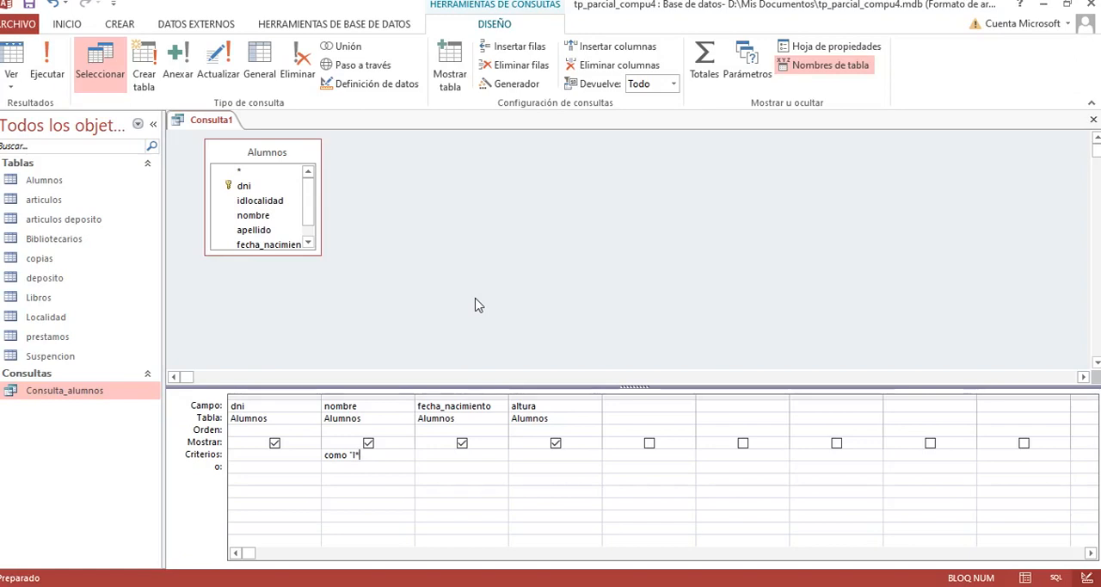
{"action": "type", "text": "\""}
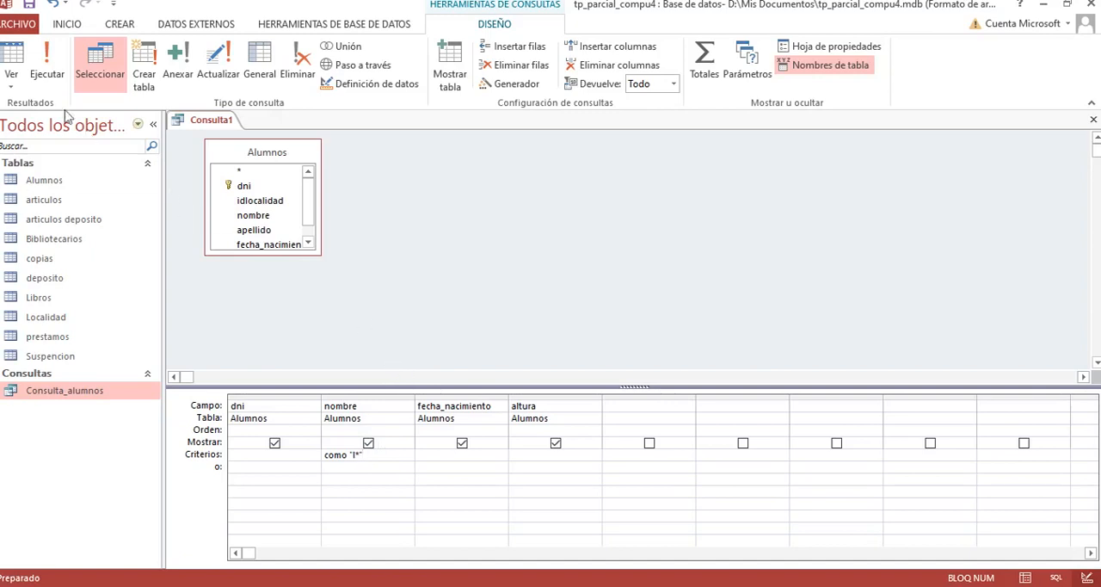
{"action": "left_click", "coordinate": [55, 74]}
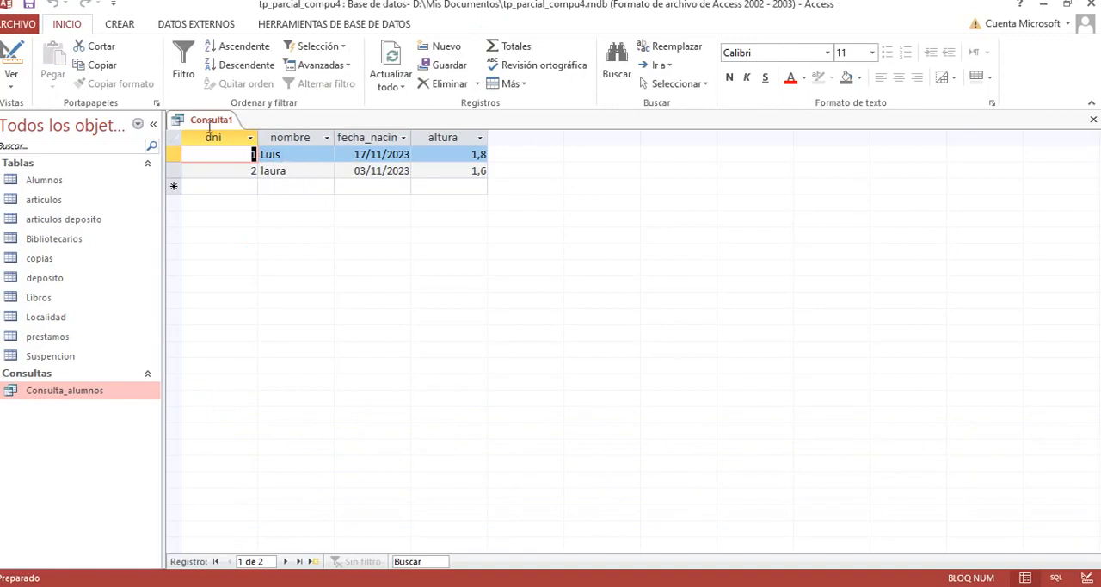
Step: Return to the query design, narrow the nombre criterion to Como "la*" and run it
{"action": "left_click", "coordinate": [8, 76]}
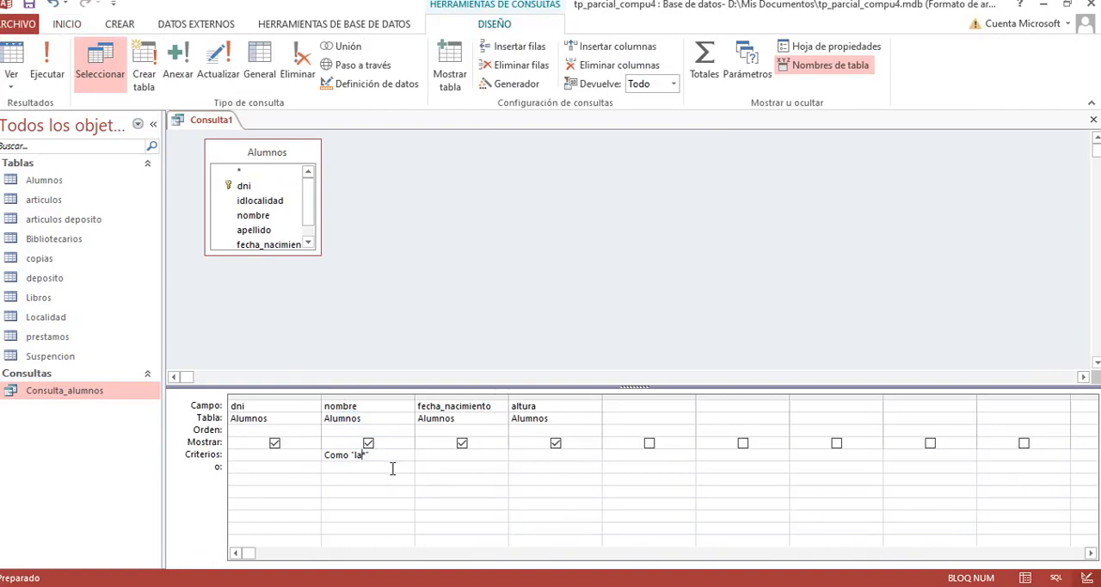
{"action": "left_click", "coordinate": [46, 74]}
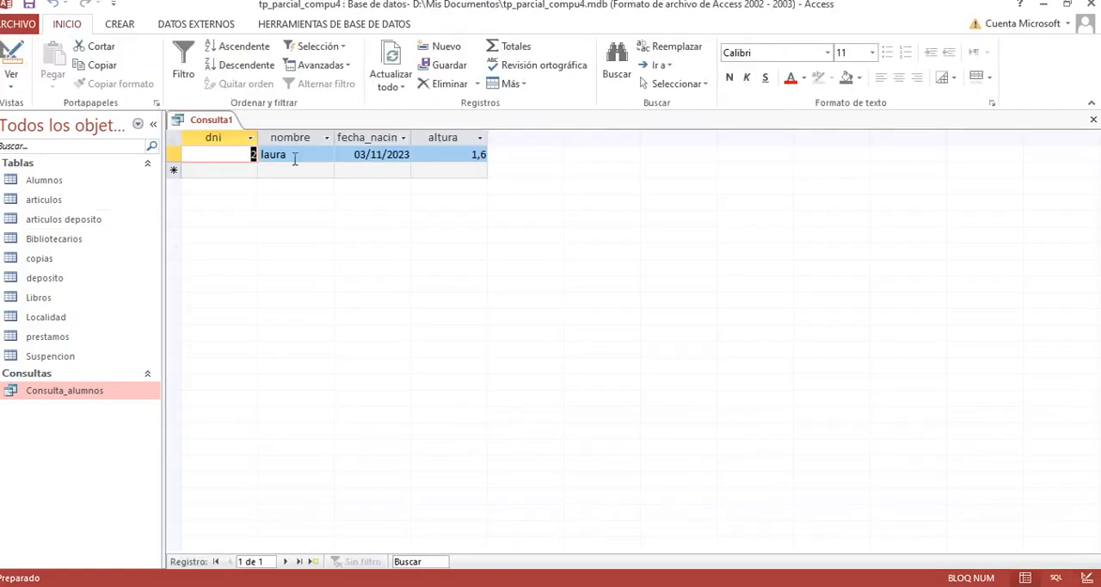
Step: Change the nombre criterion in the query design to Como "?u*" and run the query
{"action": "left_click", "coordinate": [10, 58]}
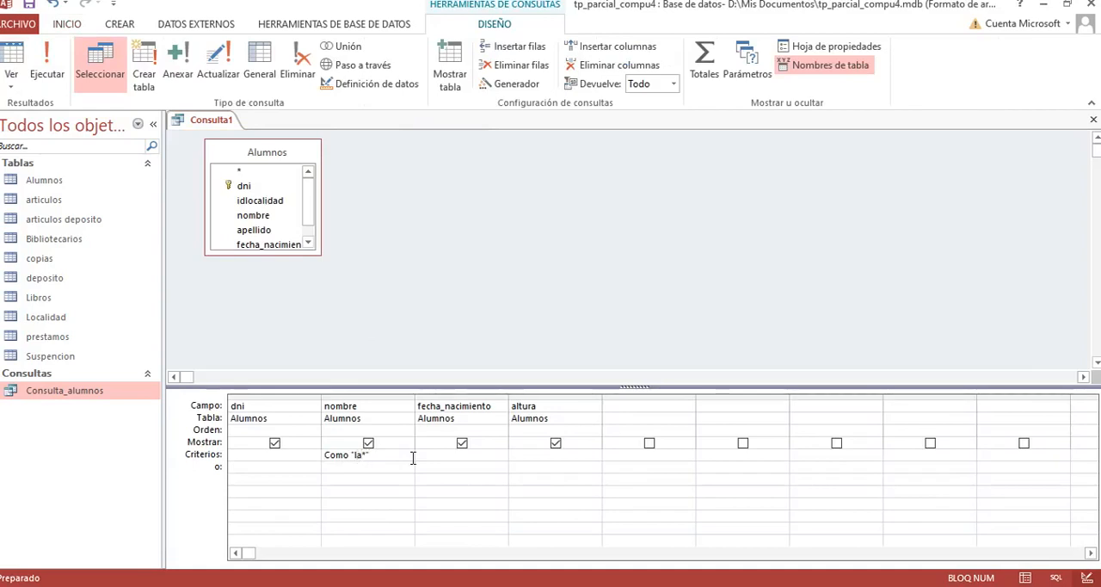
{"action": "key", "text": "BackSpace"}
{"action": "key", "text": "BackSpace"}
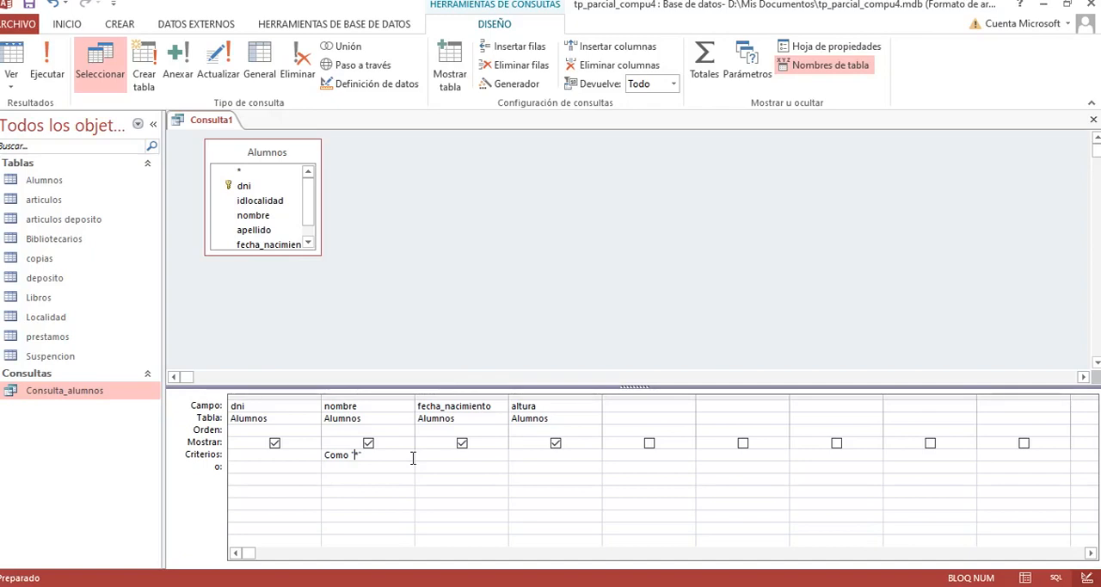
{"action": "type", "text": "="}
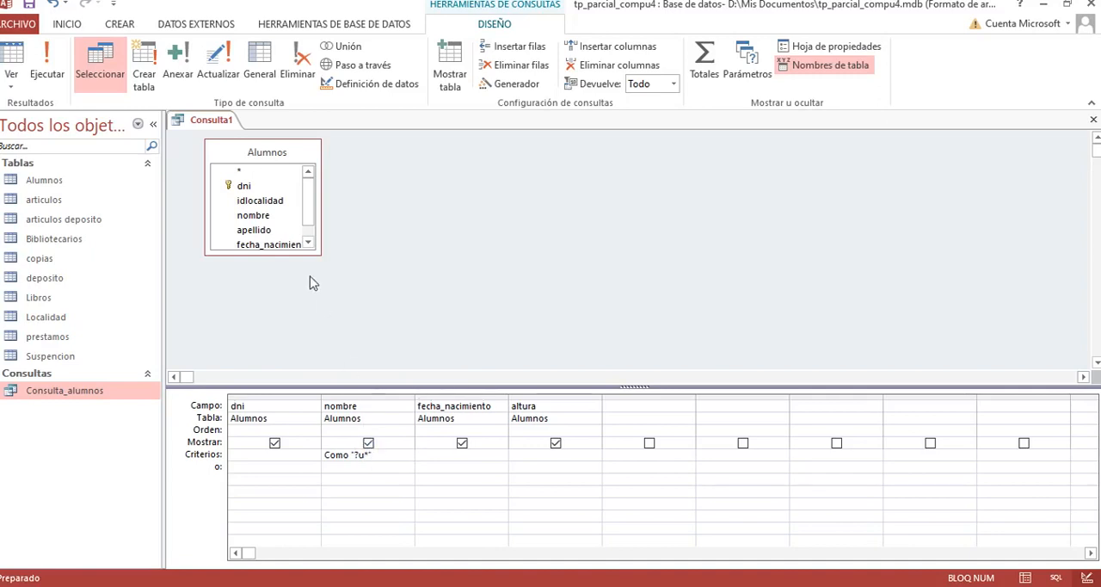
{"action": "left_click", "coordinate": [44, 67]}
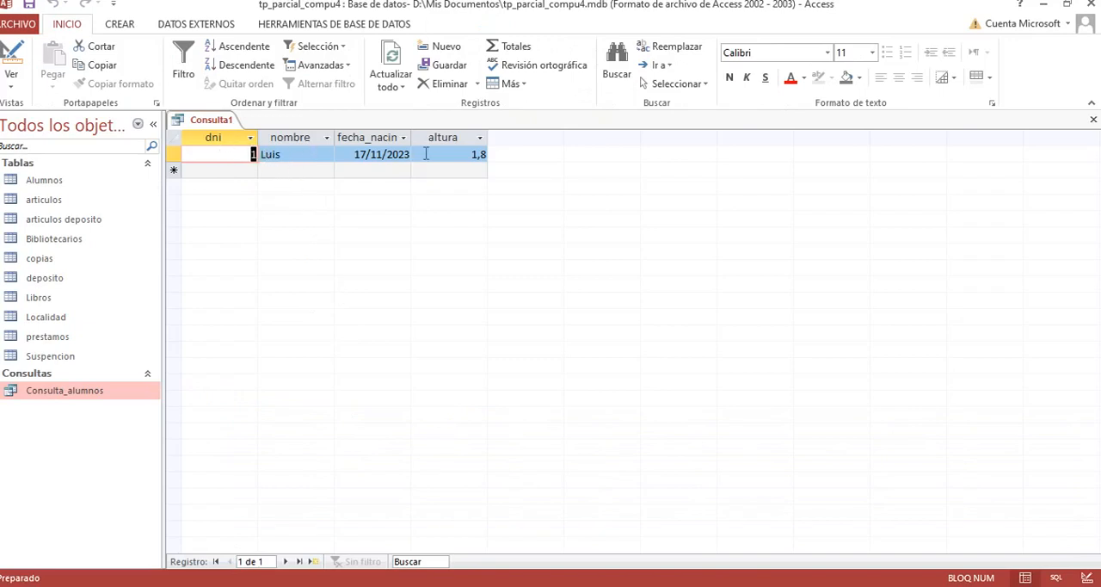
Step: Open the Alumnos table and start a new record with dni 4, idlocalidad 2 and the student's first name and surname
{"action": "double_click", "coordinate": [53, 182]}
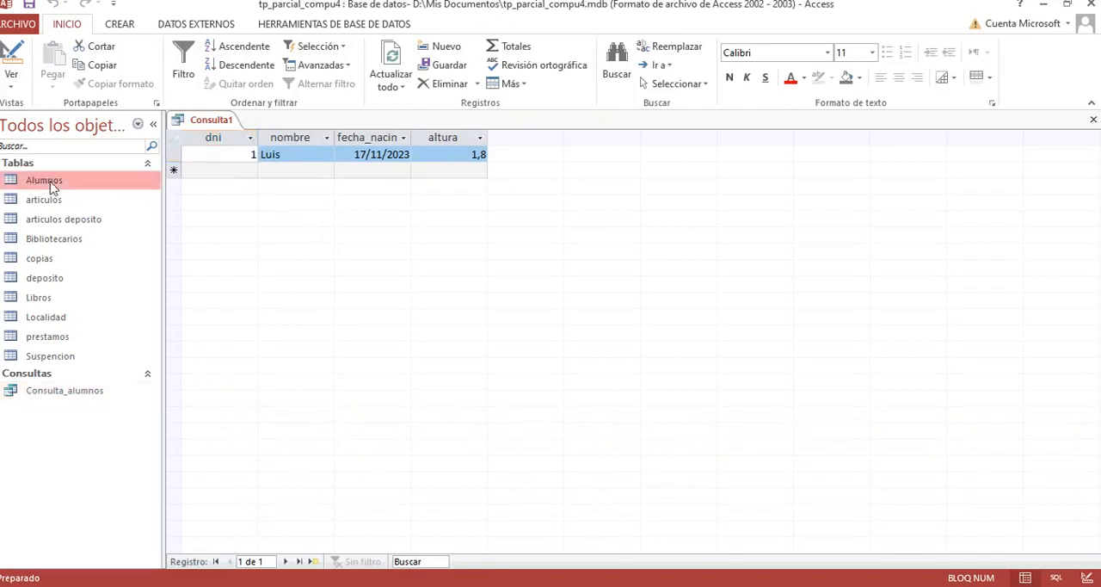
{"action": "left_click", "coordinate": [251, 203]}
{"action": "type", "text": "4"}
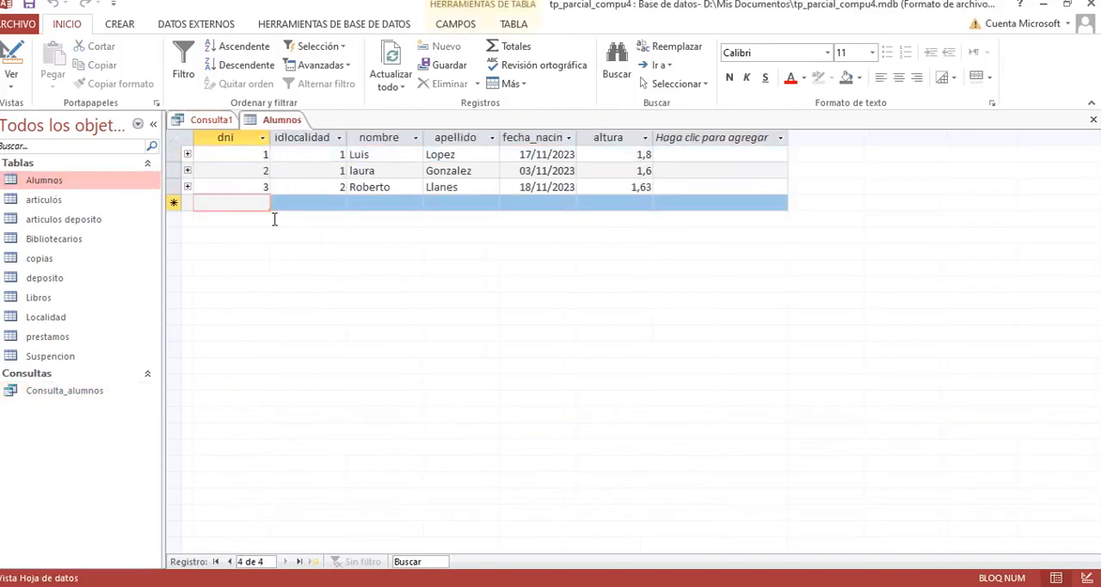
{"action": "key", "text": "Tab"}
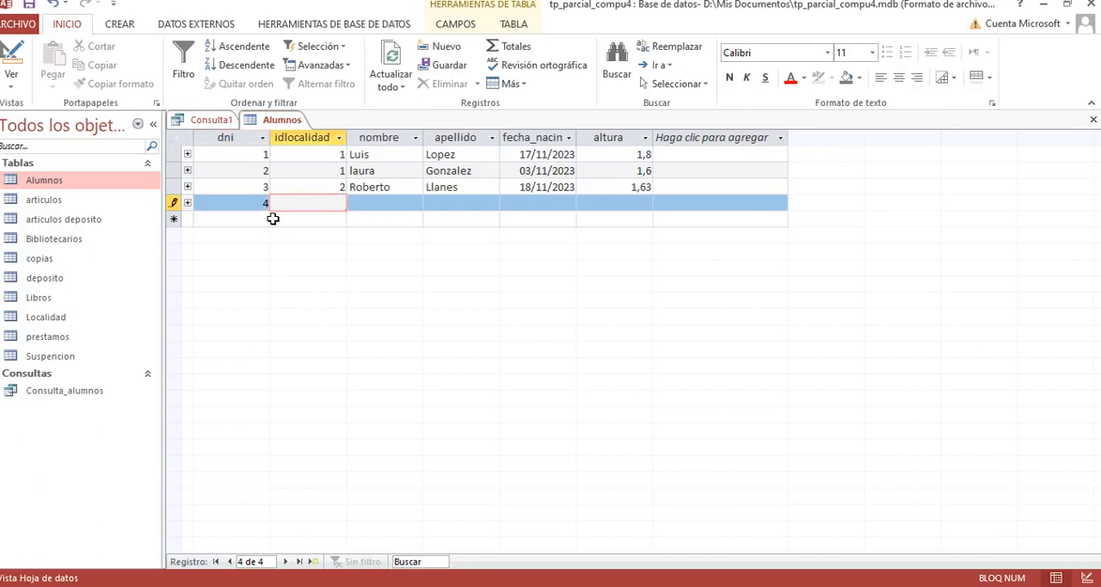
{"action": "type", "text": "2"}
{"action": "key", "text": "Tab"}
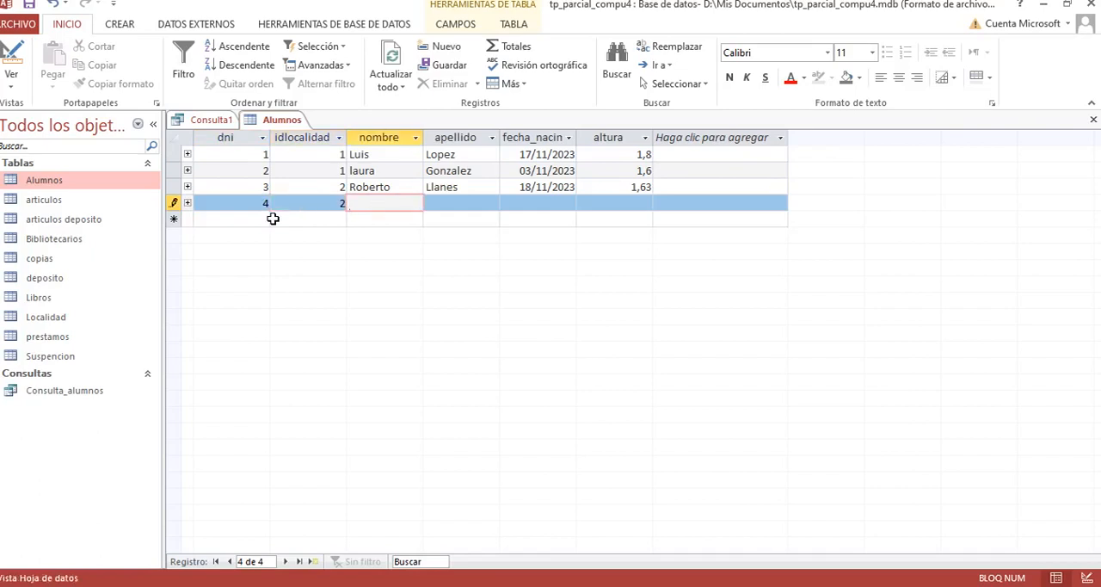
{"action": "type", "text": "ruben"}
{"action": "key", "text": "Tab"}
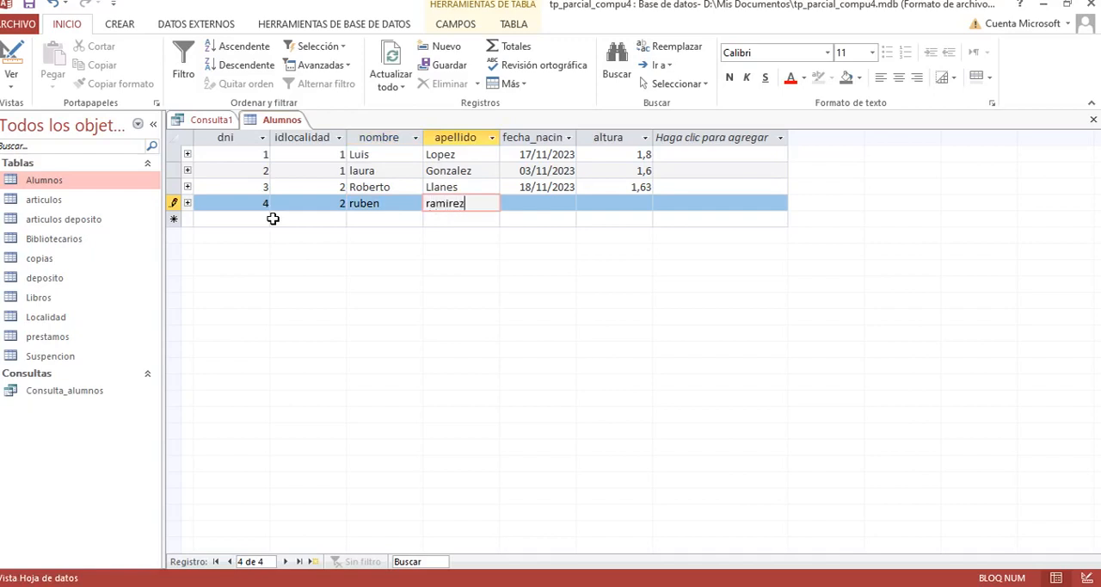
{"action": "key", "text": "Tab"}
Step: Complete the new student's record with today's date as fecha_nacimiento and an altura of 1,9
{"action": "left_click", "coordinate": [584, 202]}
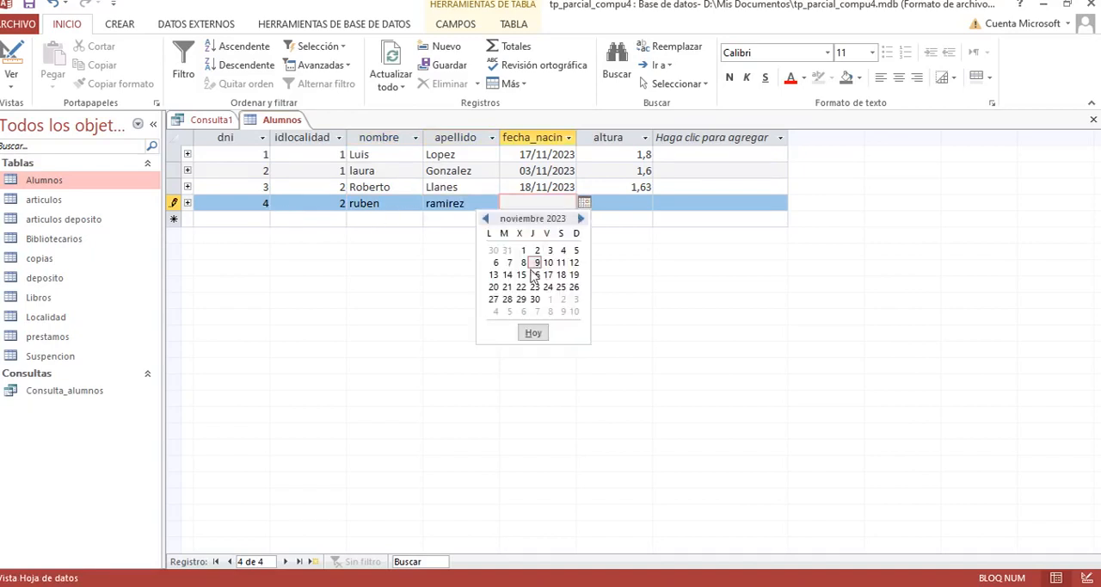
{"action": "left_click", "coordinate": [535, 333]}
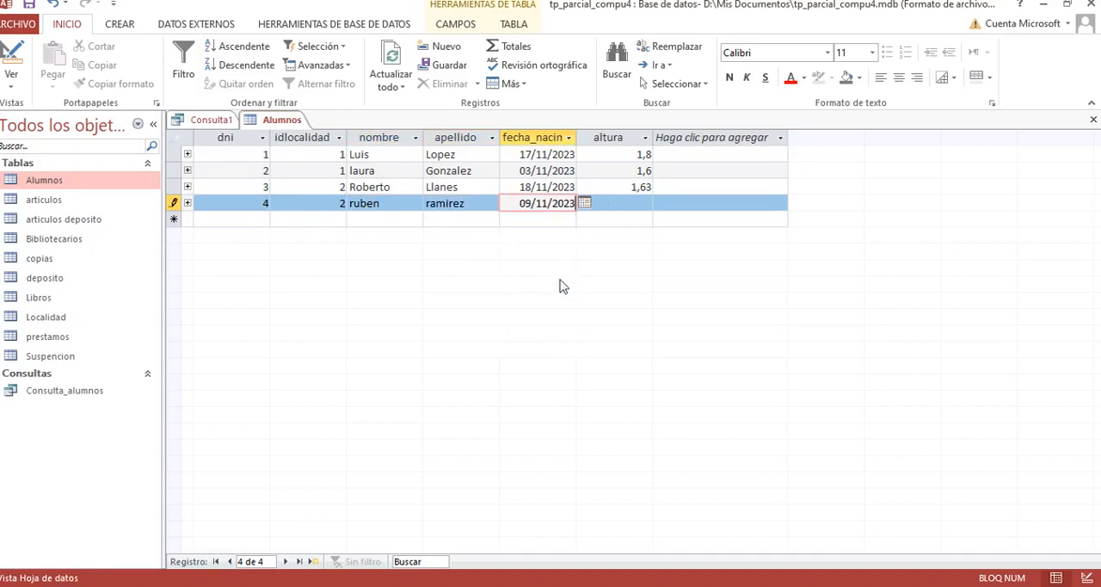
{"action": "left_click", "coordinate": [609, 204]}
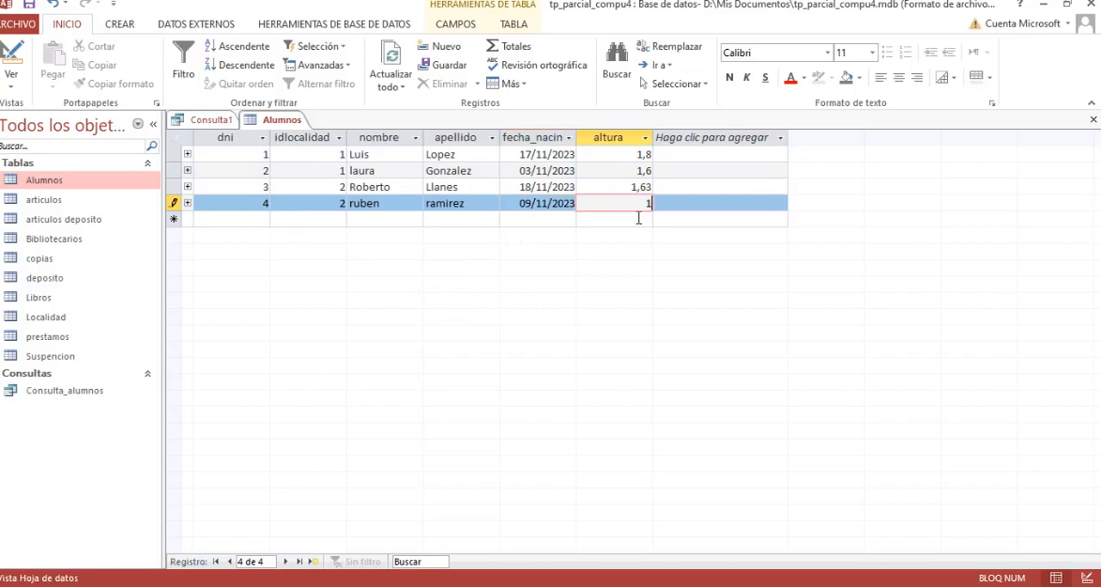
{"action": "key", "text": "Tab"}
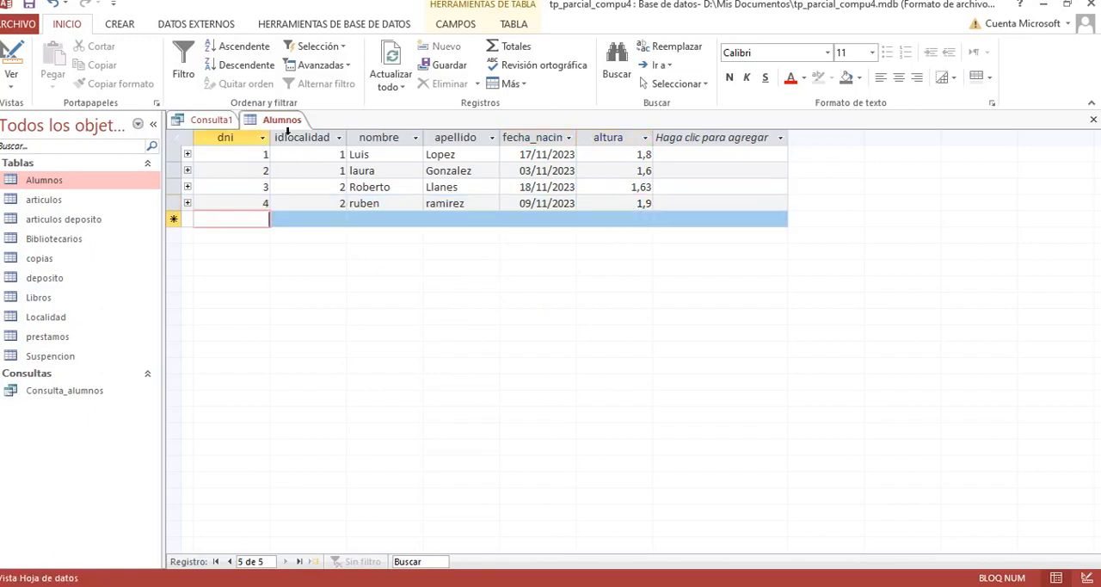
Step: Close the Alumnos table and rerun the query from its design with the Como "?u*" criterion on nombre
{"action": "right_click", "coordinate": [286, 120]}
{"action": "left_click", "coordinate": [324, 148]}
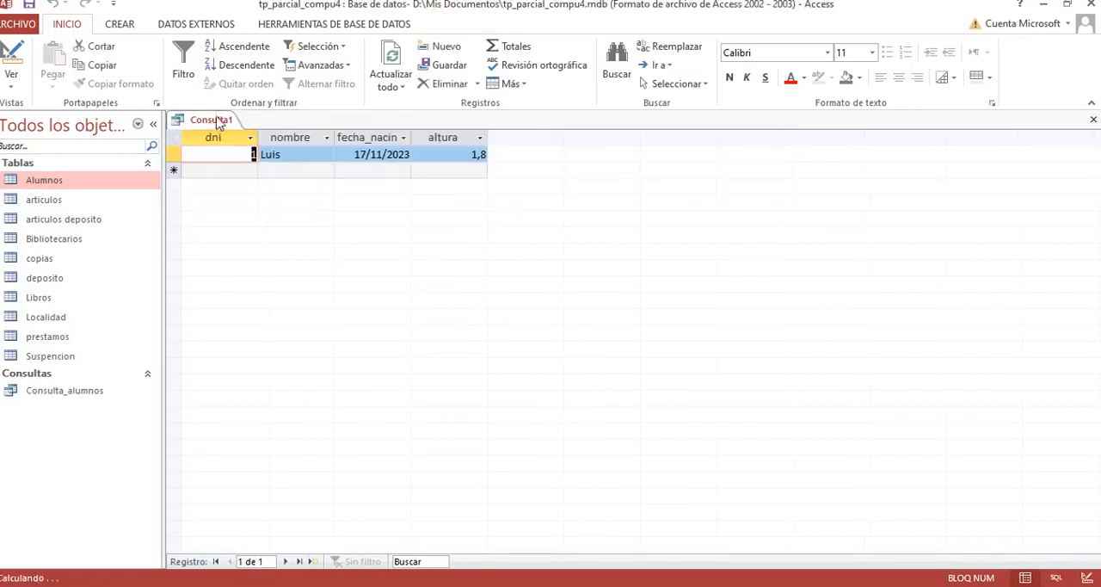
{"action": "left_click", "coordinate": [10, 59]}
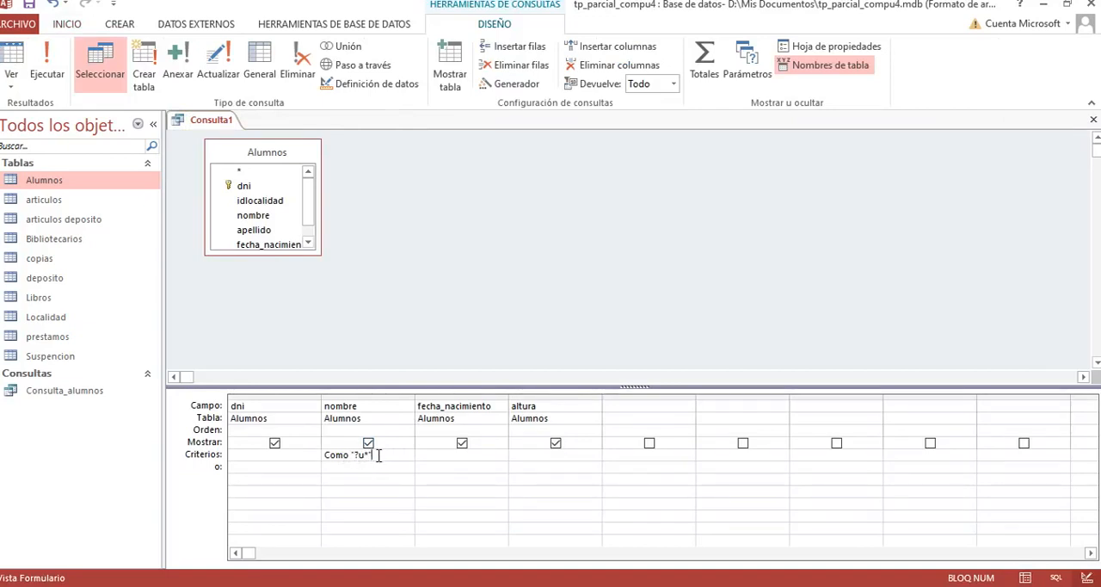
{"action": "left_click", "coordinate": [45, 67]}
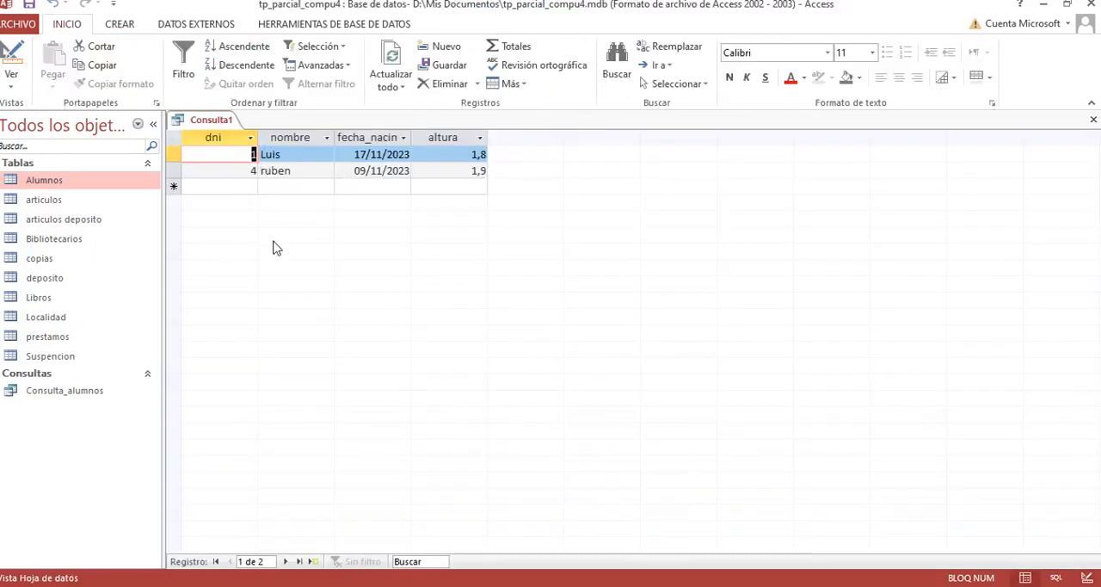
Step: Return to the query design, save the query as Consulta_nombresConInicial_U and close it
{"action": "left_click", "coordinate": [11, 69]}
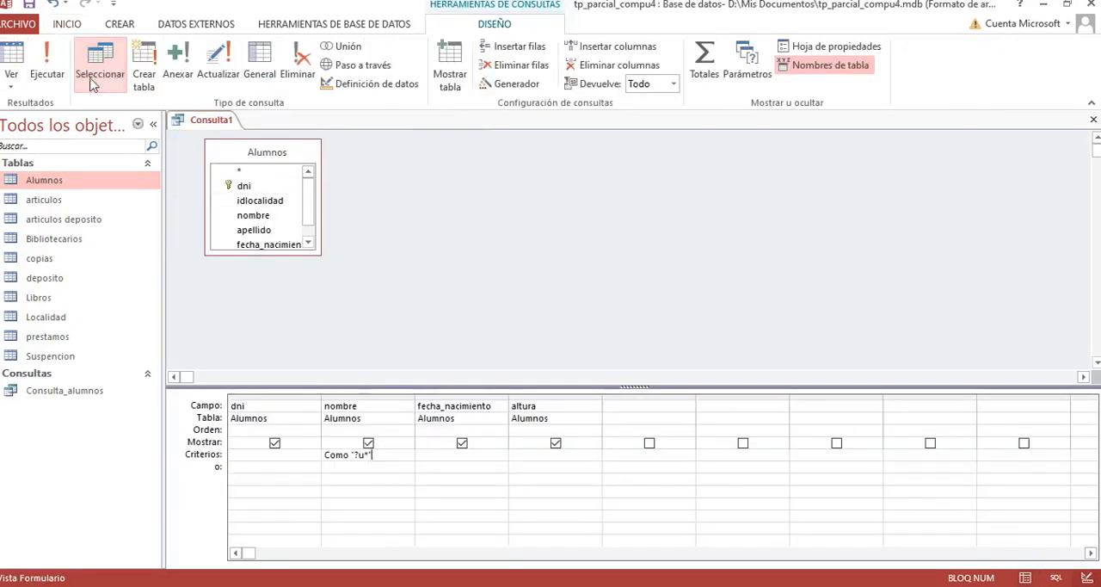
{"action": "left_click", "coordinate": [29, 5]}
{"action": "left_click", "coordinate": [521, 208]}
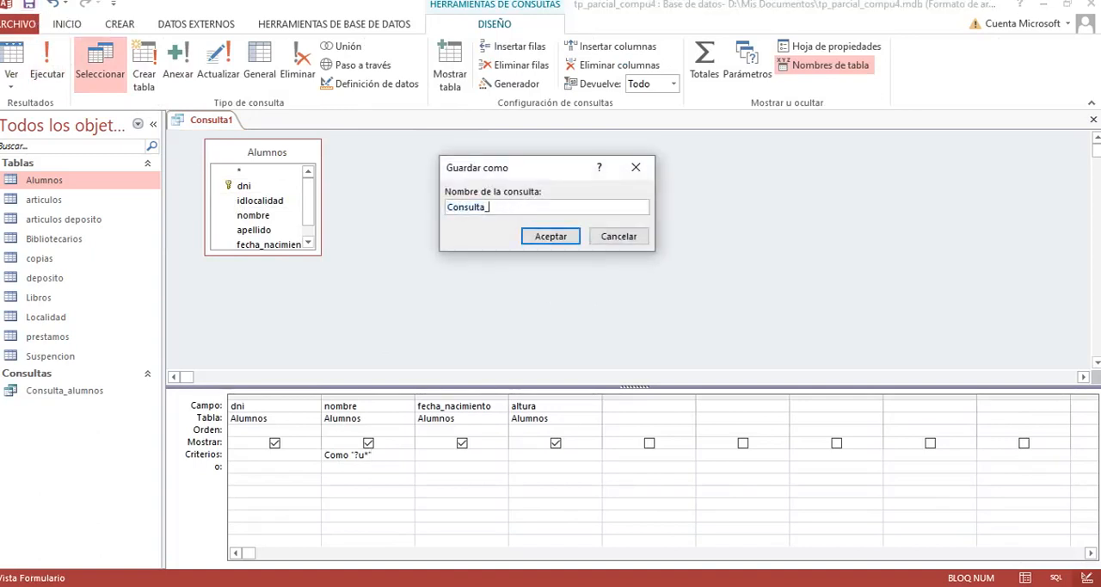
{"action": "type", "text": "_nommbre"}
{"action": "key", "text": "BackSpace"}
{"action": "key", "text": "BackSpace"}
{"action": "type", "text": "m"}
{"action": "type", "text": "bresConInicial"}
{"action": "type", "text": "U"}
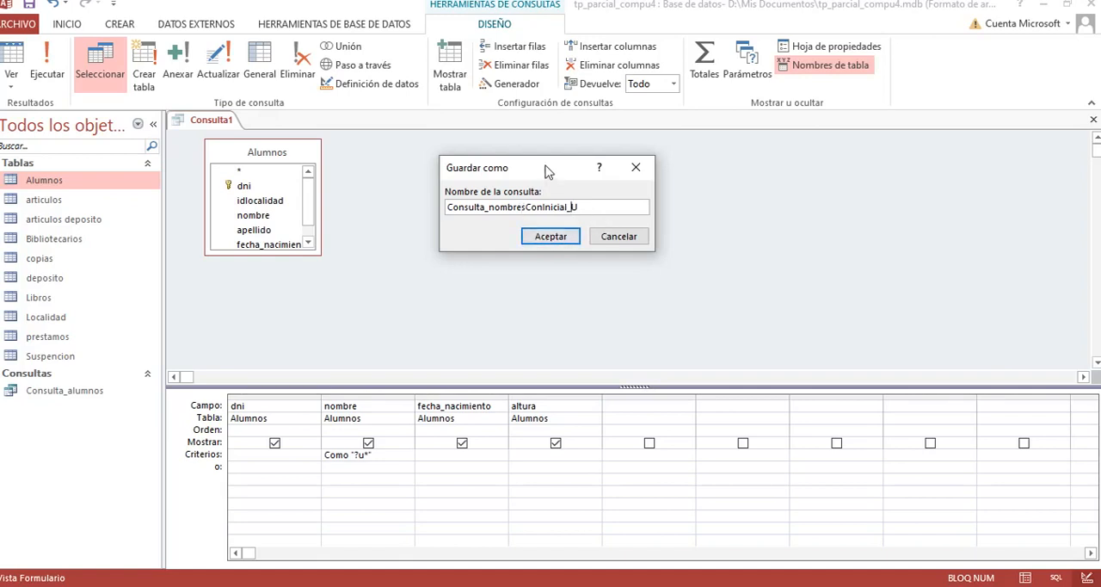
{"action": "left_click", "coordinate": [540, 239]}
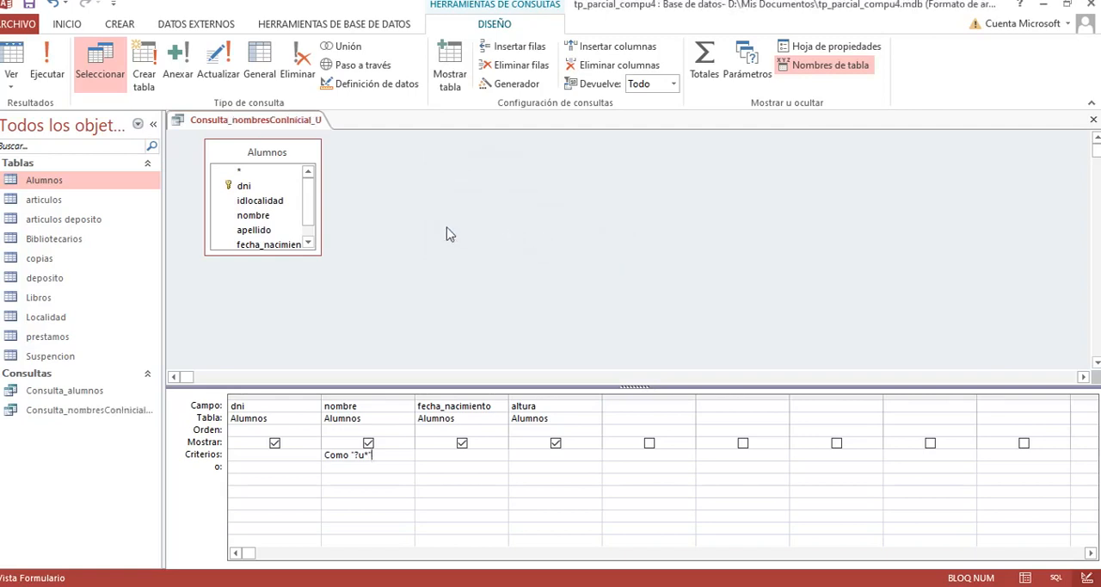
{"action": "right_click", "coordinate": [287, 125]}
{"action": "left_click", "coordinate": [320, 150]}
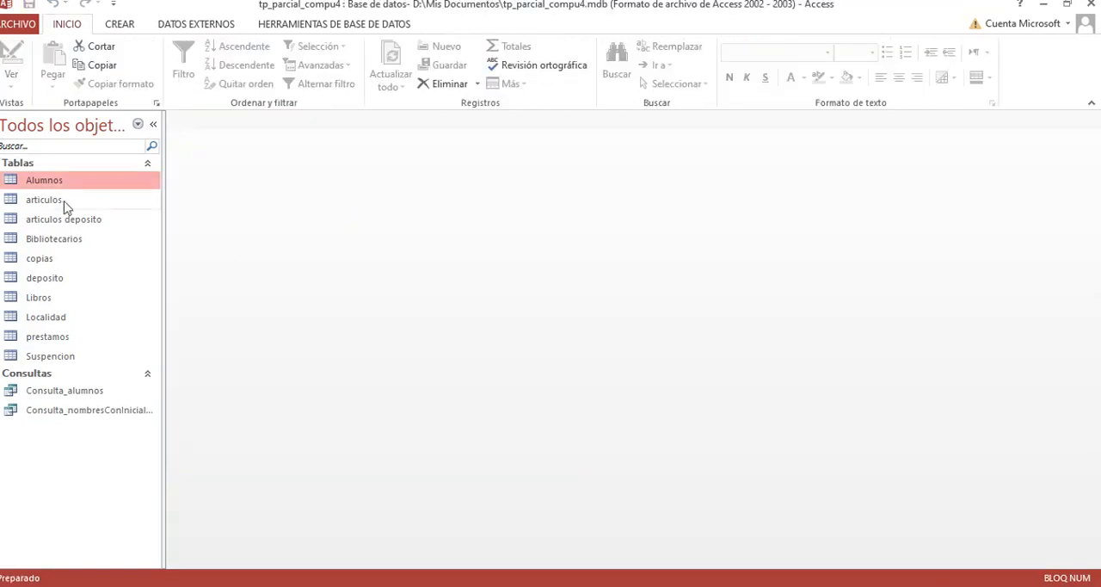
Step: Open the saved query Consulta_nombresConInicial_U to check its records, and close it again
{"action": "left_click", "coordinate": [45, 390]}
{"action": "left_click", "coordinate": [50, 413]}
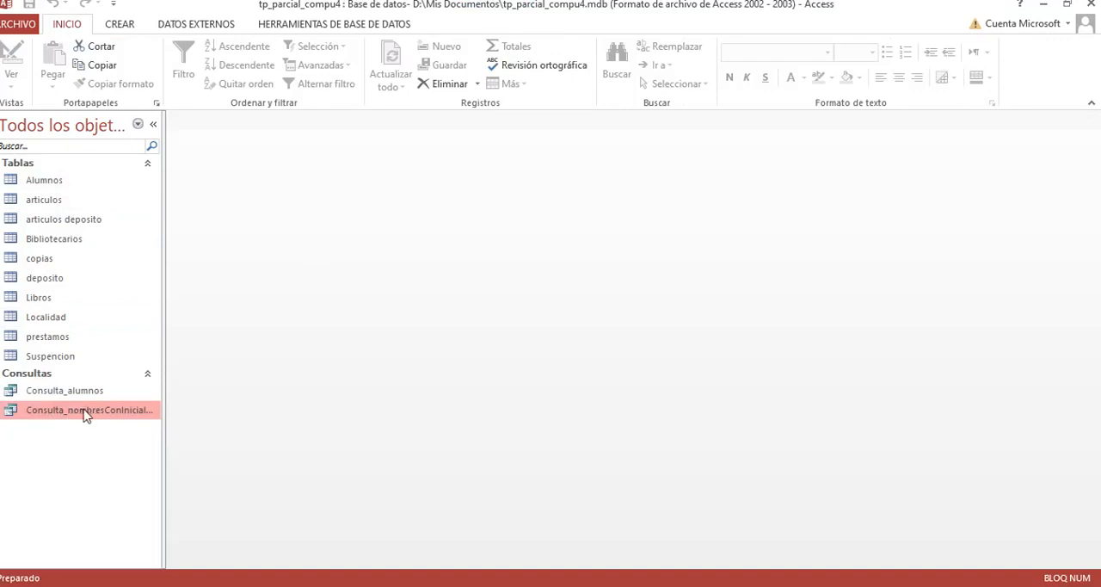
{"action": "left_click", "coordinate": [73, 395]}
{"action": "left_click", "coordinate": [91, 414]}
{"action": "left_click", "coordinate": [96, 392]}
{"action": "double_click", "coordinate": [91, 410]}
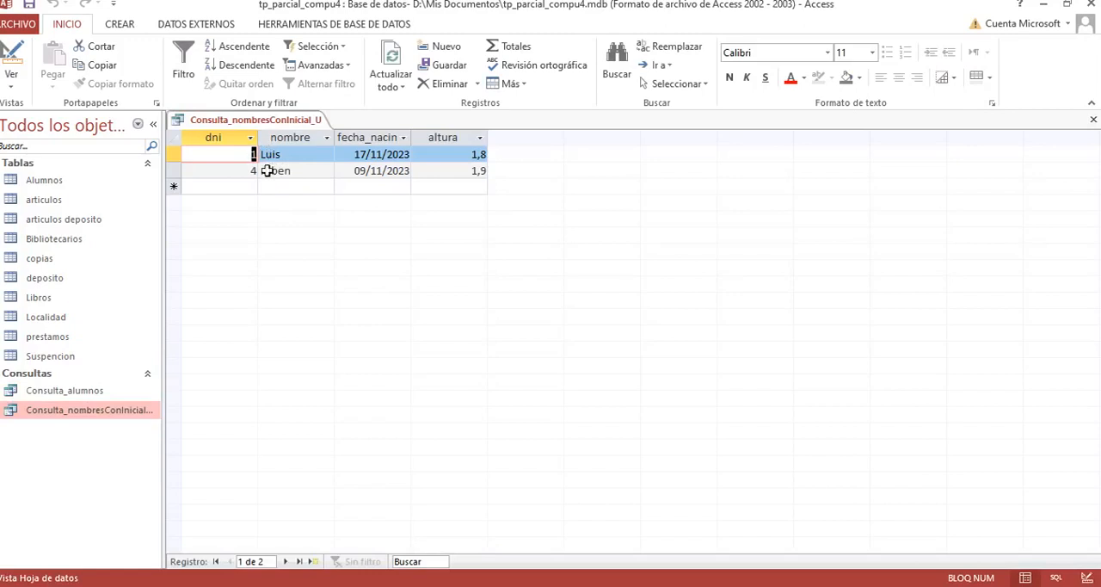
{"action": "right_click", "coordinate": [270, 119]}
{"action": "left_click", "coordinate": [310, 148]}
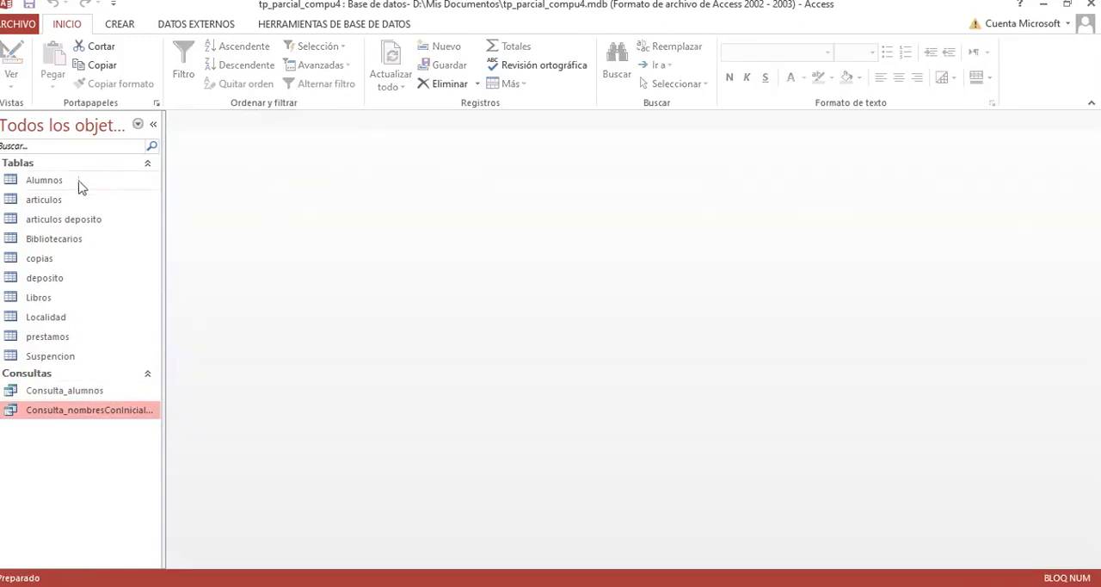
Step: Open the Alumnos table and start a new record with the next consecutive dni, idlocalidad 2 and the student's first name and surname
{"action": "double_click", "coordinate": [57, 182]}
{"action": "left_click", "coordinate": [253, 220]}
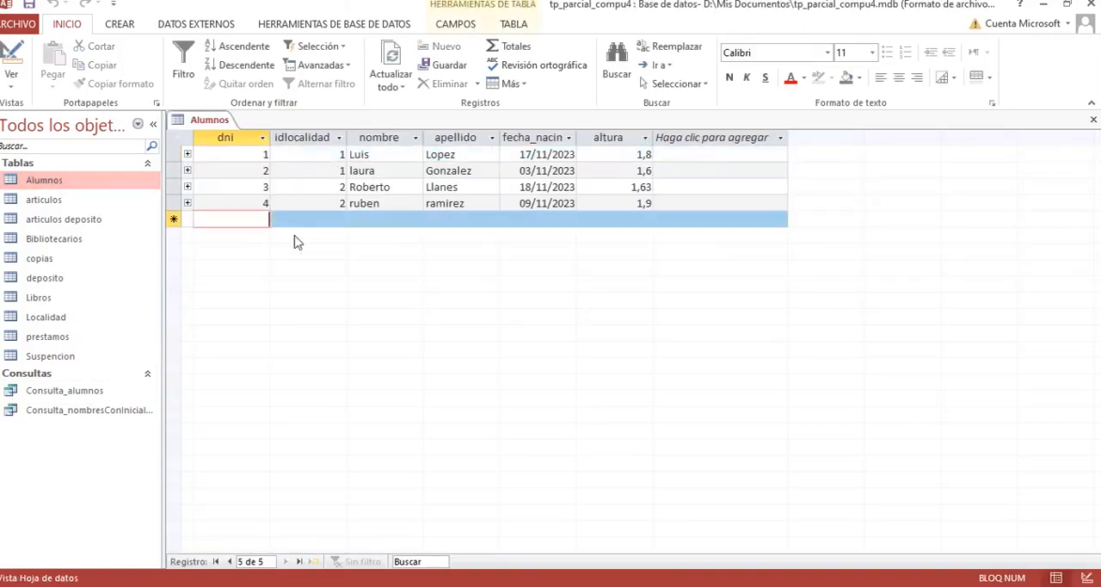
{"action": "type", "text": "5"}
{"action": "key", "text": "Tab"}
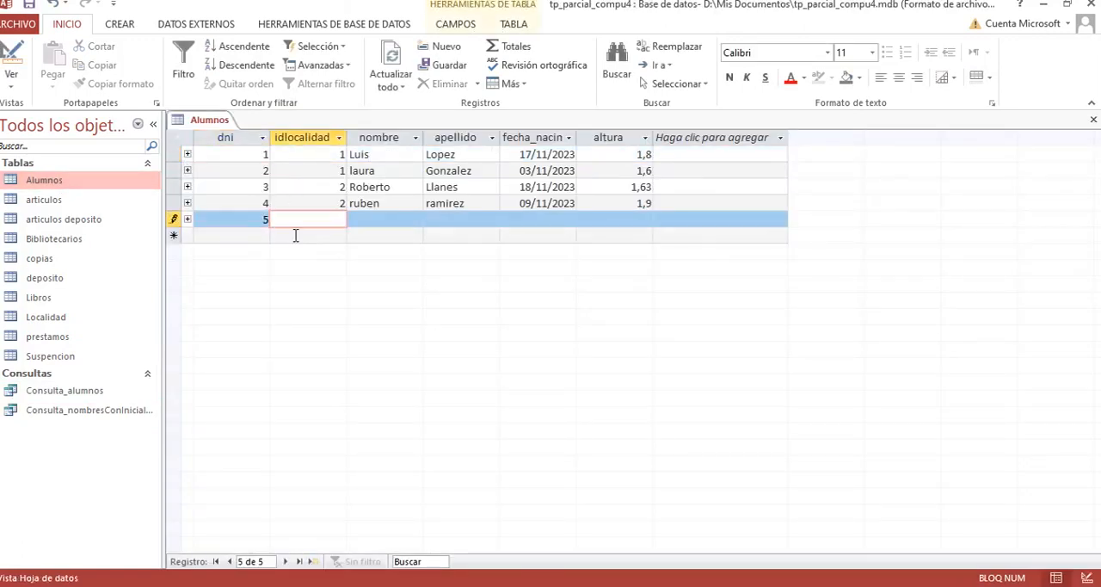
{"action": "type", "text": "2"}
{"action": "key", "text": "Tab"}
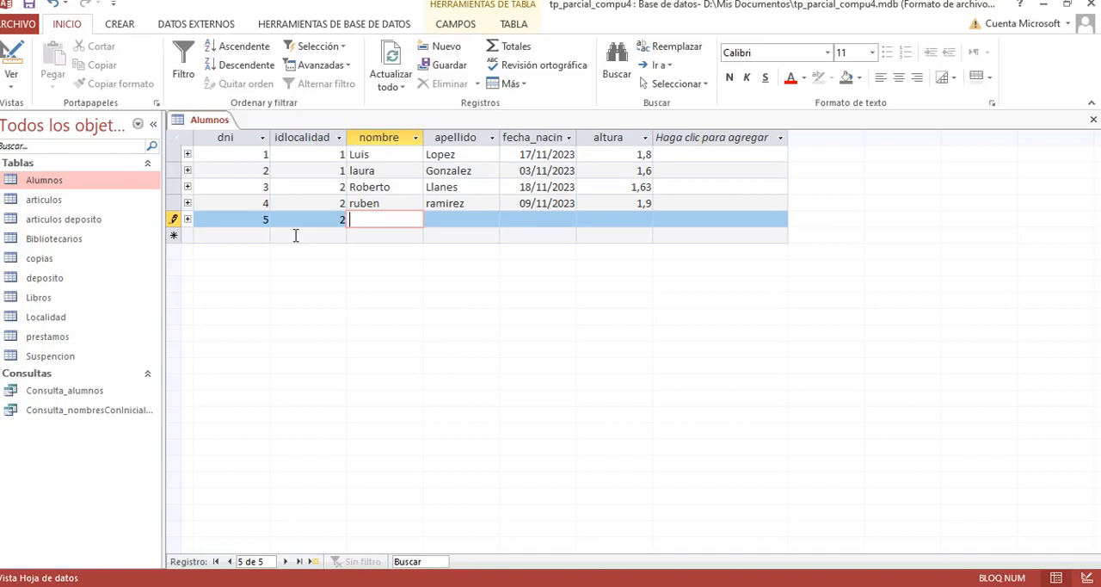
{"action": "type", "text": "cas"}
{"action": "key", "text": "Tab"}
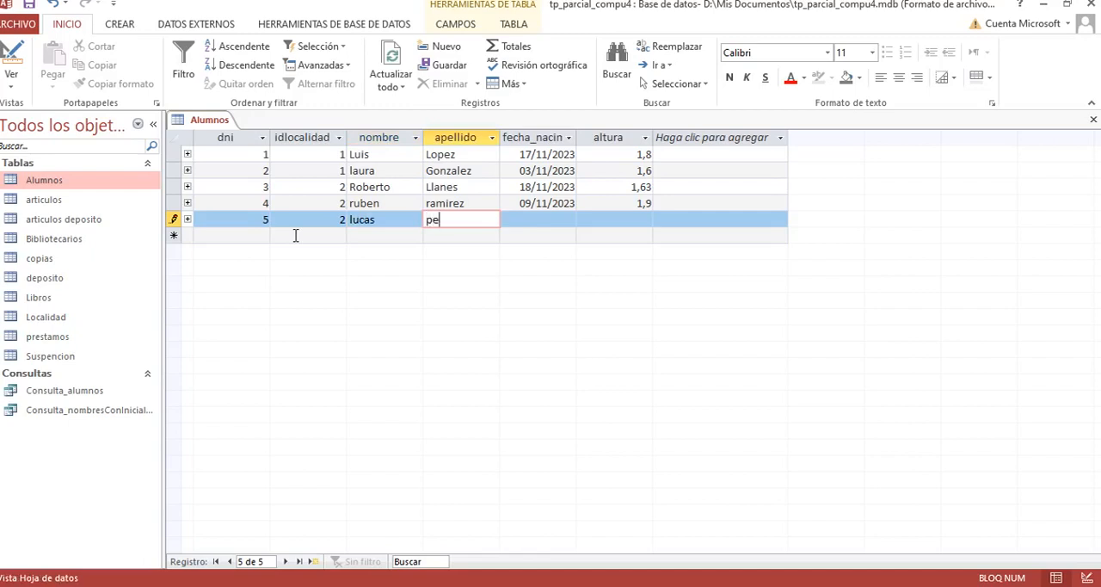
{"action": "key", "text": "Tab"}
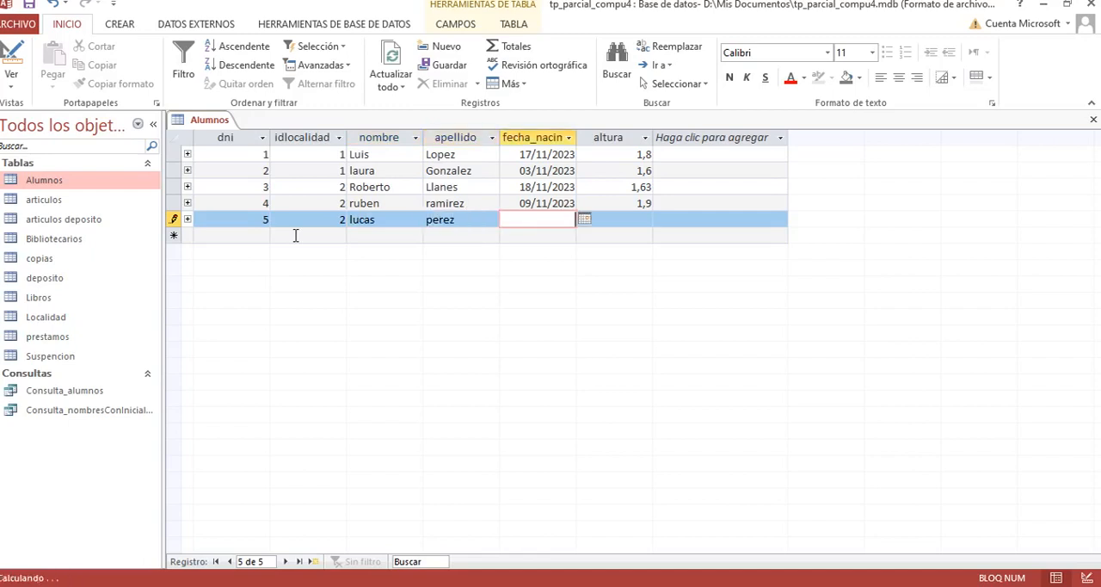
Step: Complete the new student's record with a birth date and an altura of 1,69, and run Consulta_nombresConInicial_U
{"action": "left_click", "coordinate": [584, 219]}
{"action": "left_click", "coordinate": [548, 279]}
{"action": "left_click", "coordinate": [622, 221]}
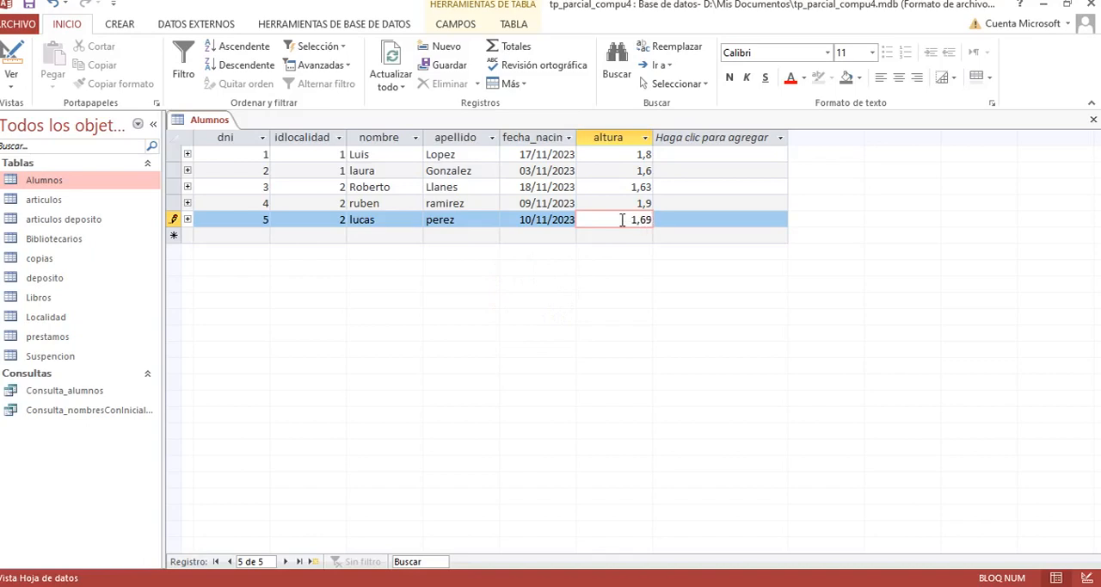
{"action": "type", "text": "1,69"}
{"action": "key", "text": "Tab"}
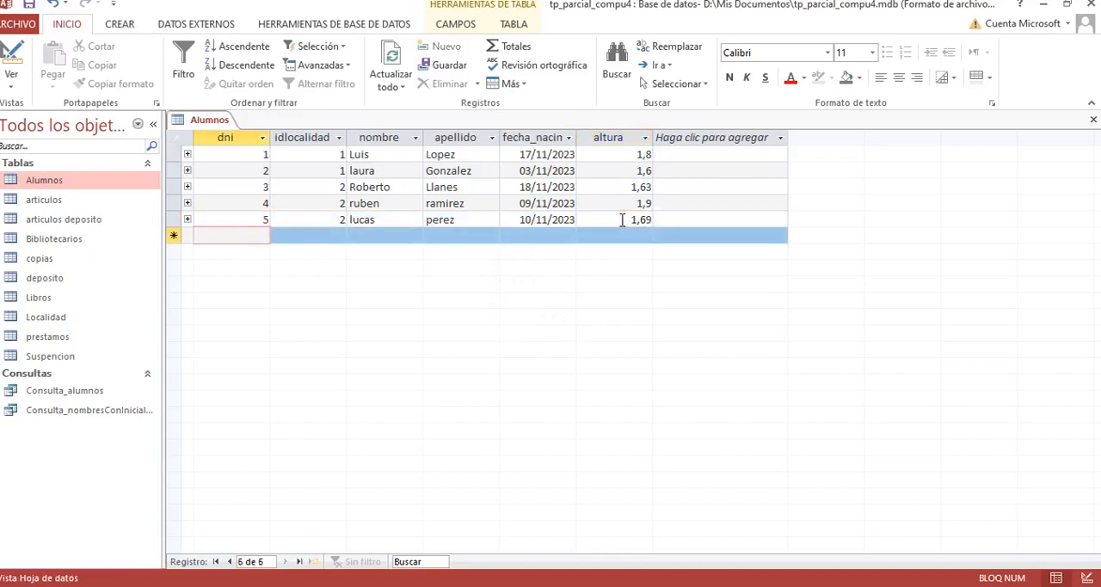
{"action": "double_click", "coordinate": [69, 411]}
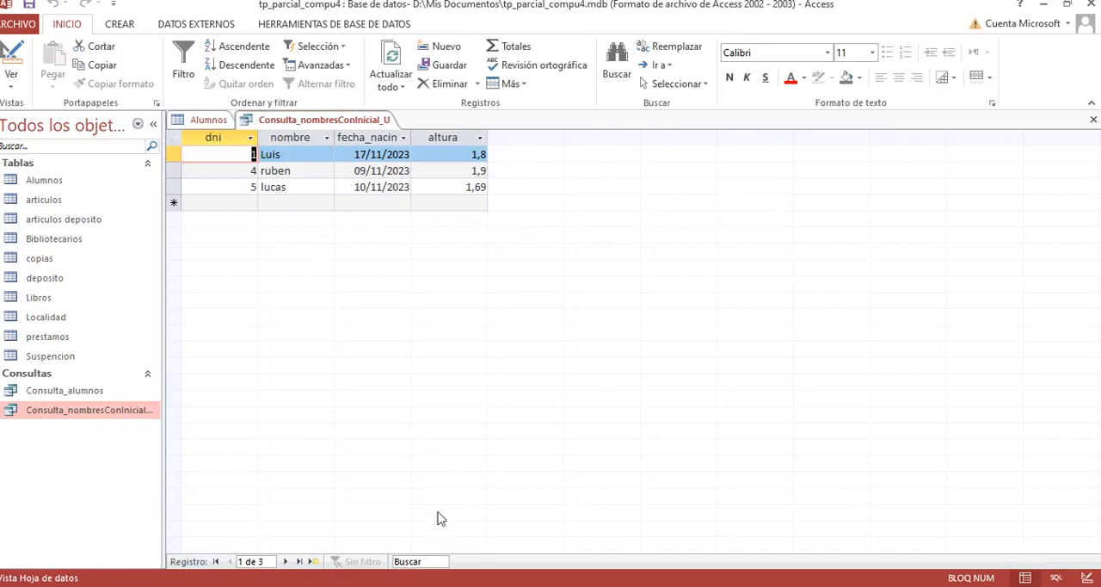
{"action": "left_click", "coordinate": [524, 586]}
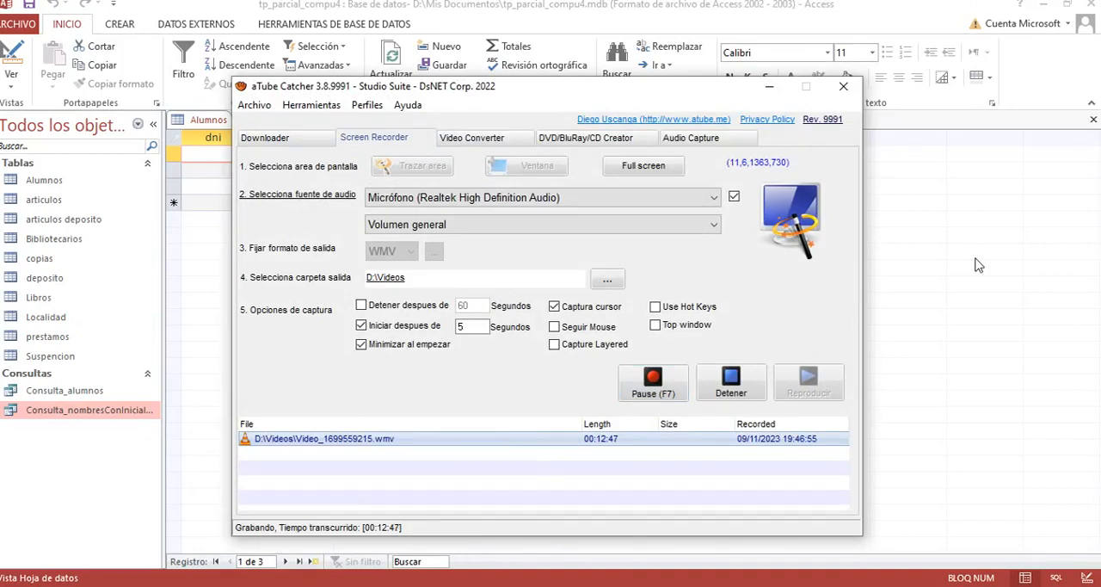
{"action": "left_click", "coordinate": [769, 86]}
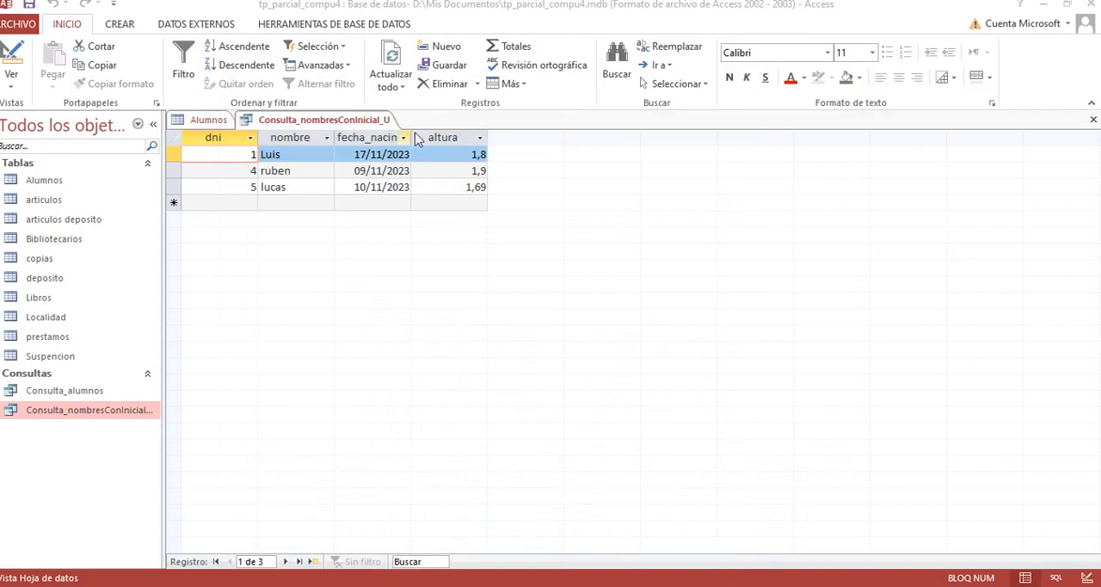
Step: Close the Access database and the open File Explorer windows to return to the desktop
{"action": "left_click", "coordinate": [1092, 5]}
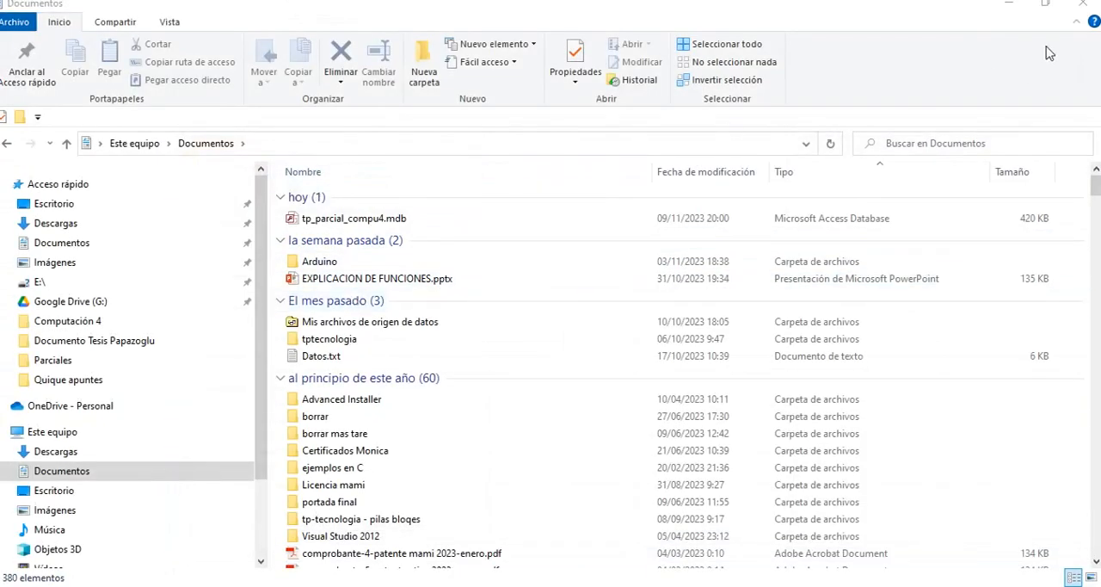
{"action": "left_click", "coordinate": [1076, 12]}
{"action": "left_click", "coordinate": [1082, 4]}
{"action": "left_click", "coordinate": [506, 335]}
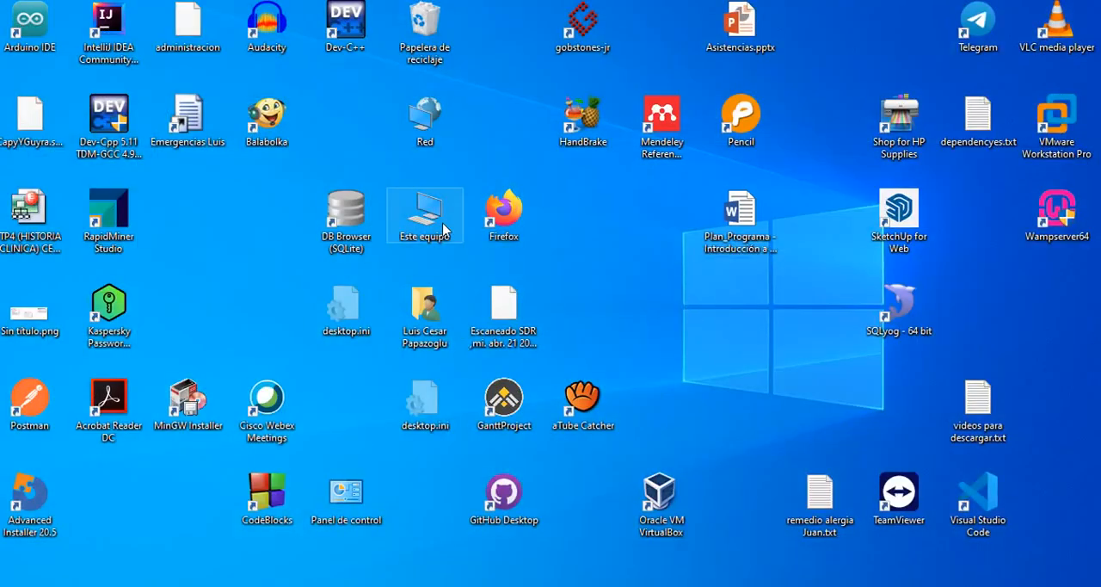
Step: Browse from Este equipo to the Documentos folder and open tp_parcial_compu4.mdb in Access
{"action": "double_click", "coordinate": [444, 229]}
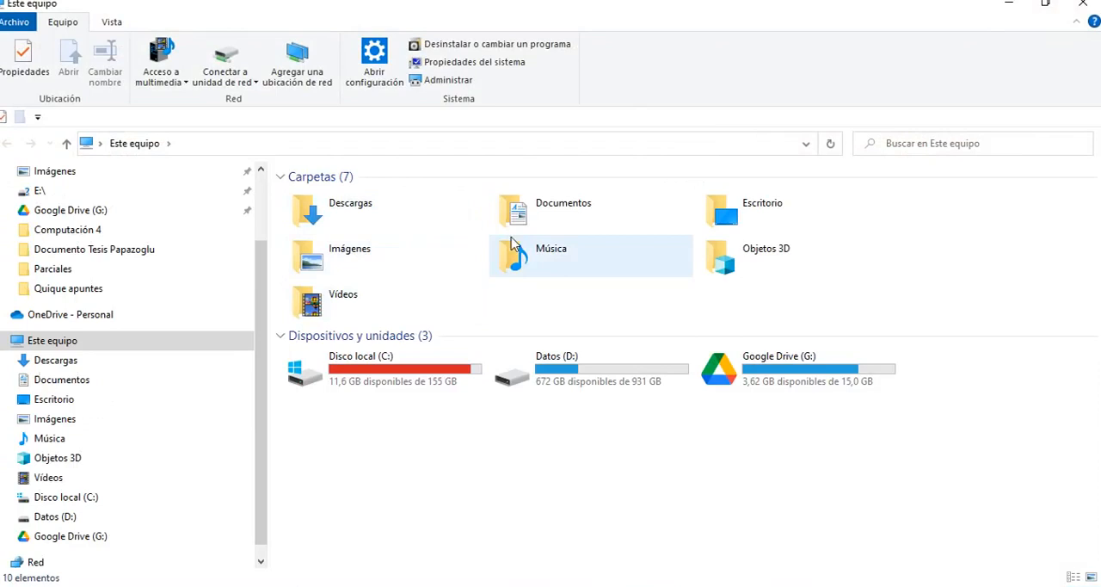
{"action": "double_click", "coordinate": [549, 218]}
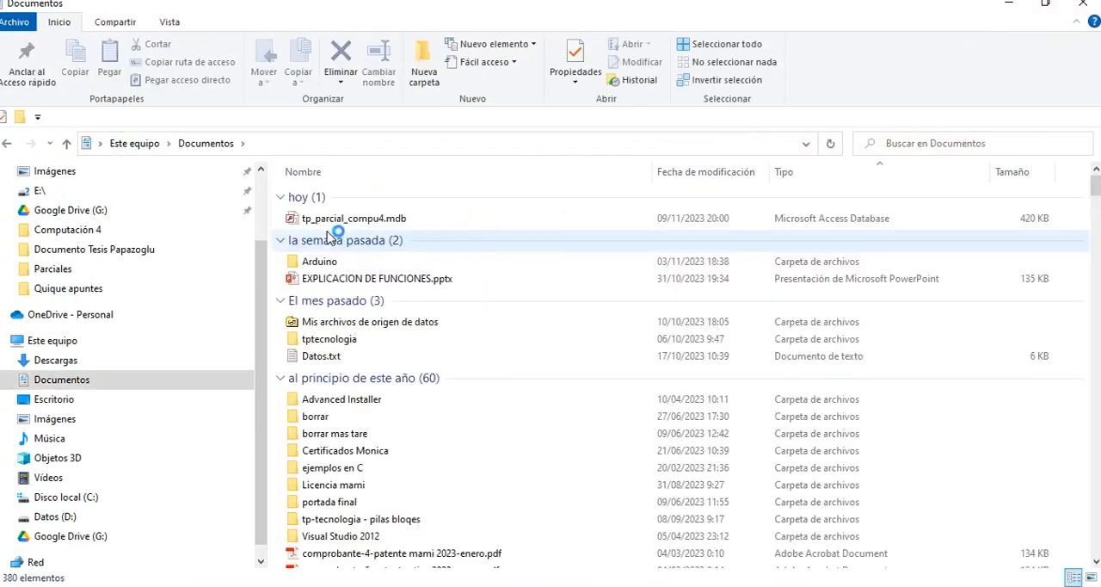
{"action": "double_click", "coordinate": [360, 225]}
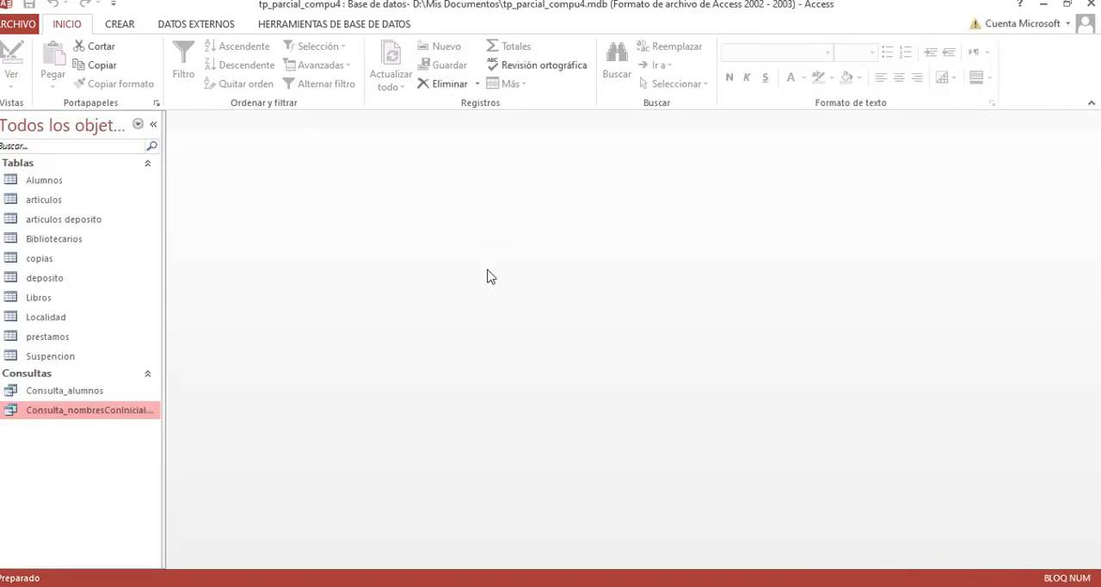
Step: Review the Alumnos, Localidad and prestamos tables and the queries Consulta_alumnos and Consulta_nombresConInicial_U
{"action": "double_click", "coordinate": [43, 182]}
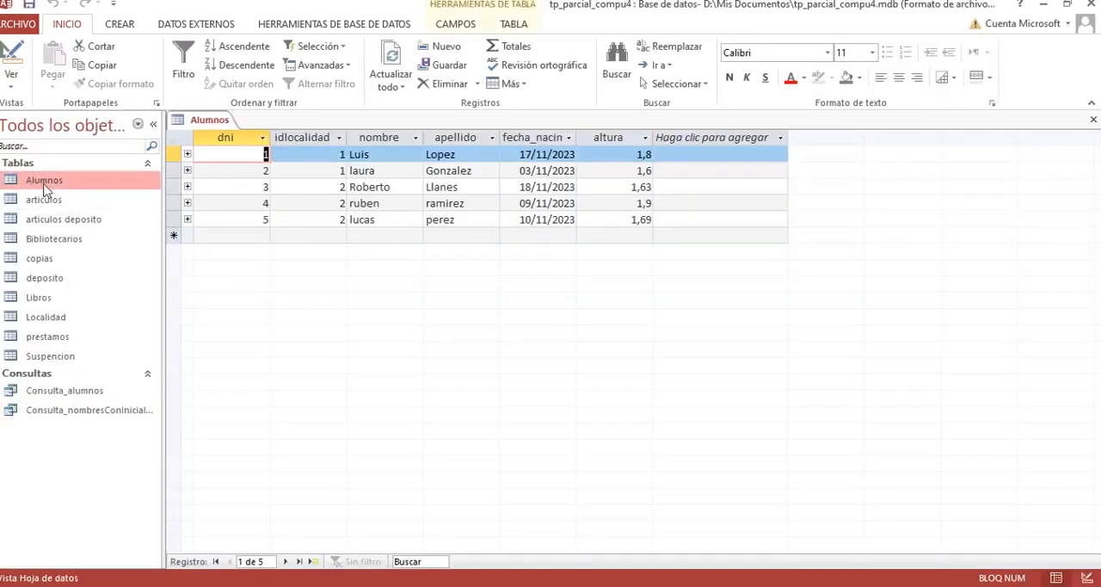
{"action": "double_click", "coordinate": [66, 391]}
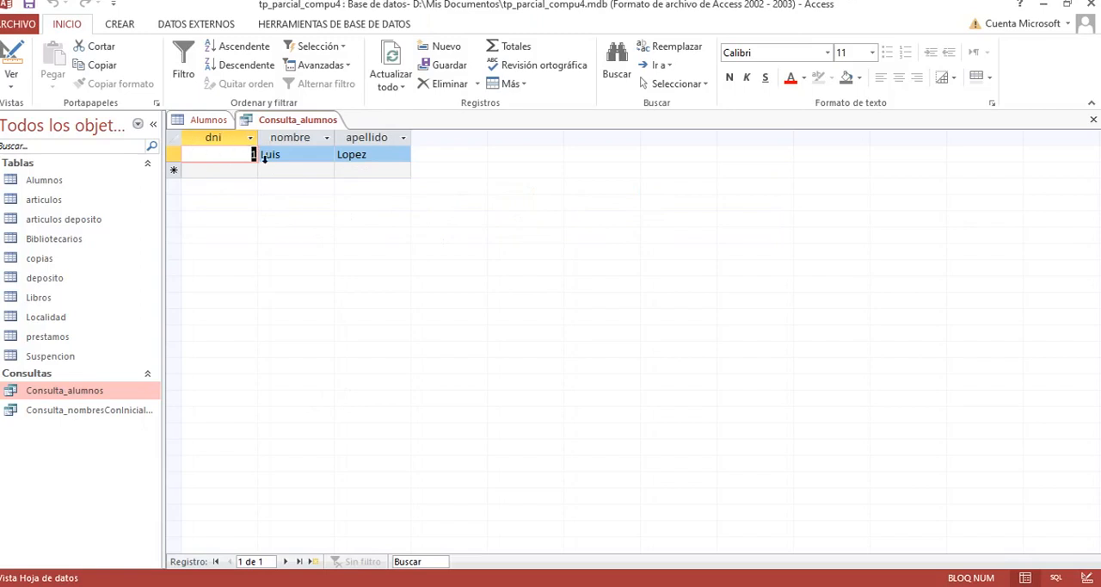
{"action": "double_click", "coordinate": [60, 411]}
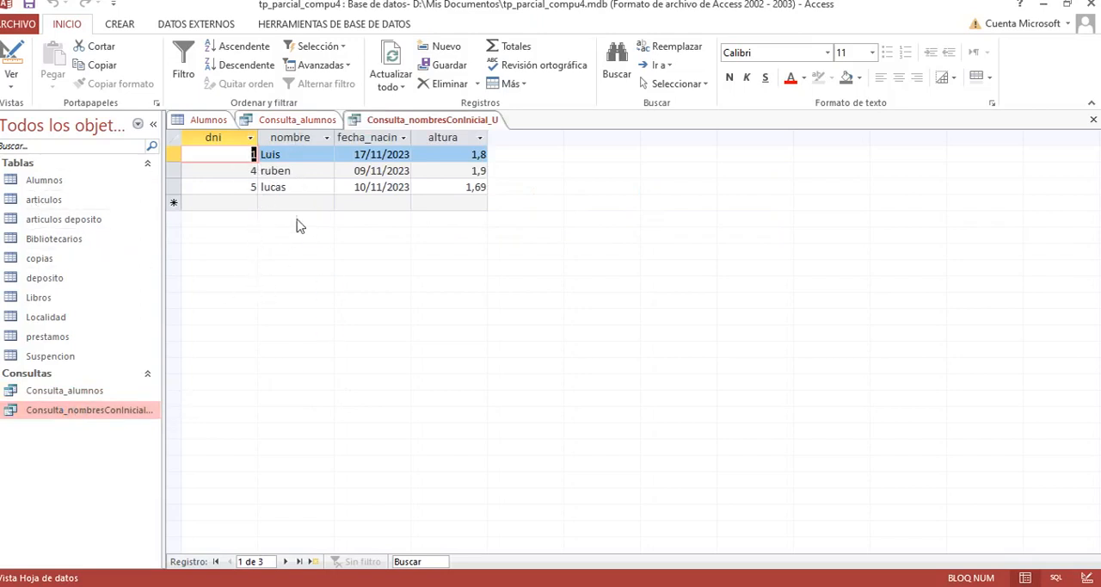
{"action": "left_click", "coordinate": [43, 182]}
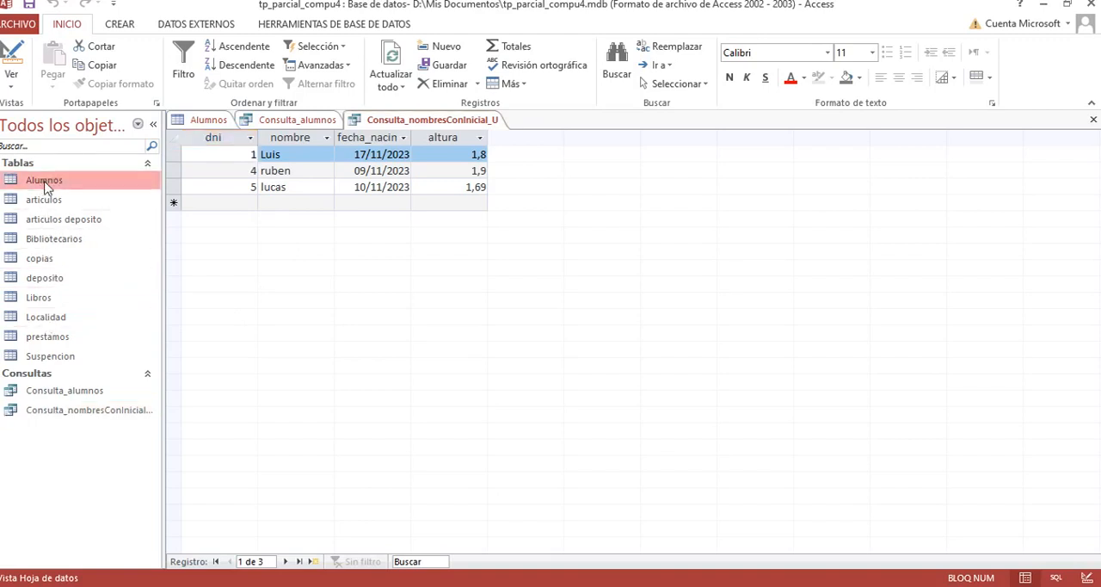
{"action": "double_click", "coordinate": [47, 183]}
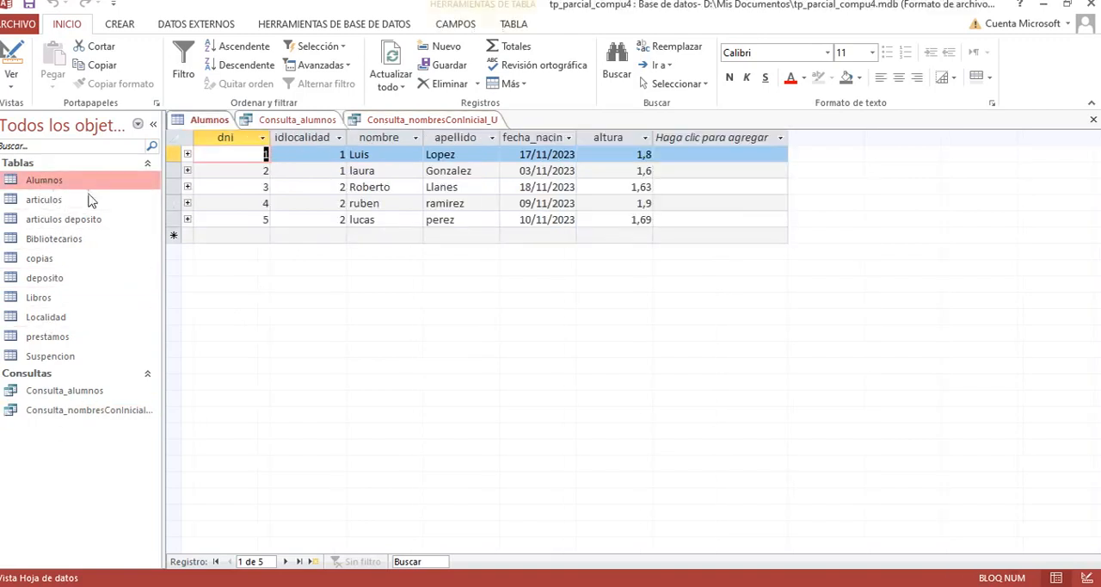
{"action": "double_click", "coordinate": [48, 318]}
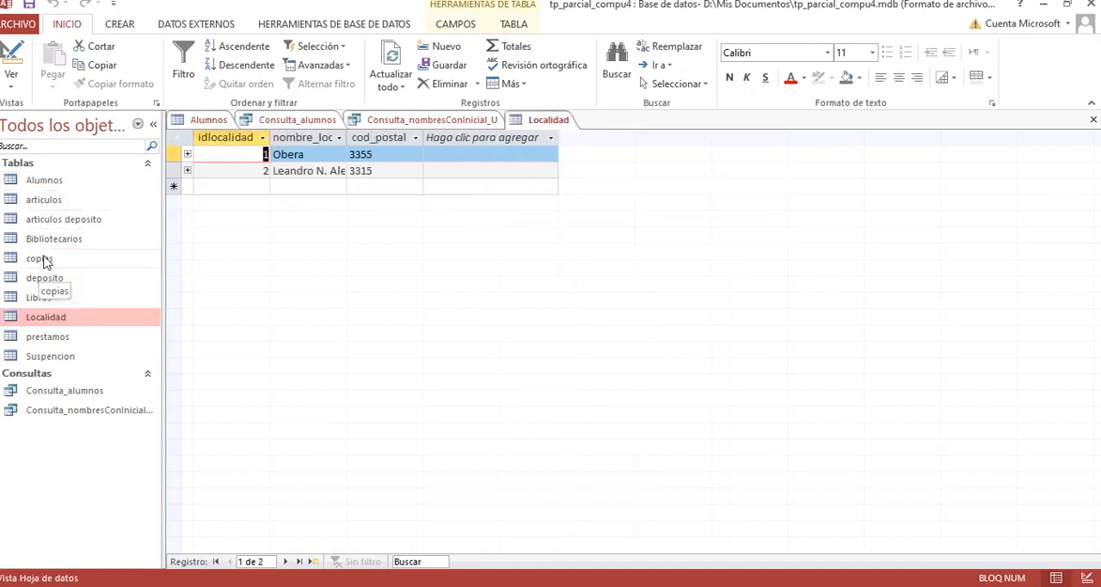
{"action": "double_click", "coordinate": [44, 341]}
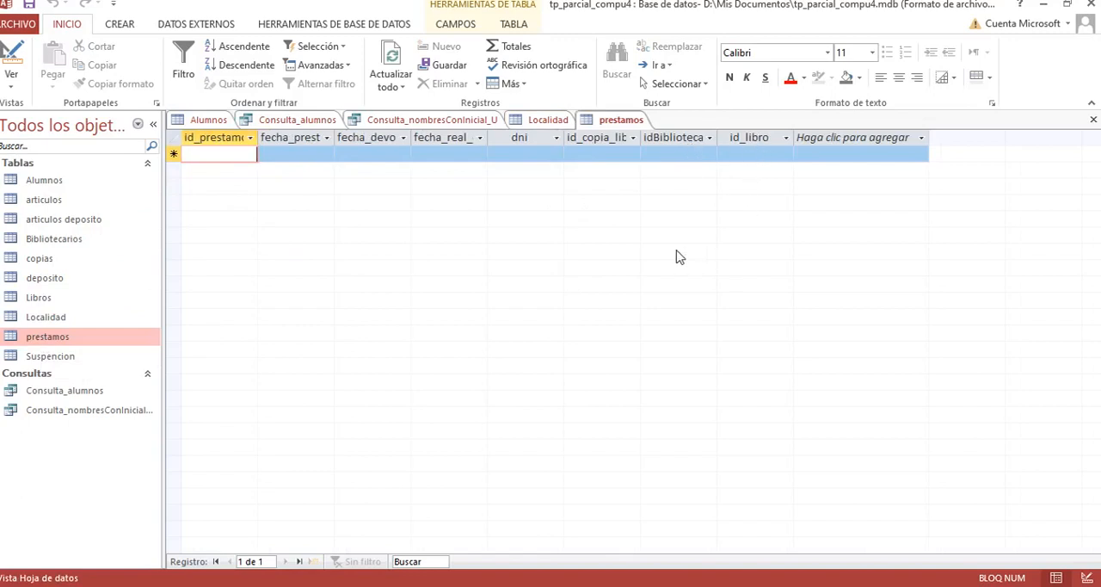
Step: Close the database and reopen tp_parcial_compu4.mdb from the Documentos folder
{"action": "left_click", "coordinate": [1092, 4]}
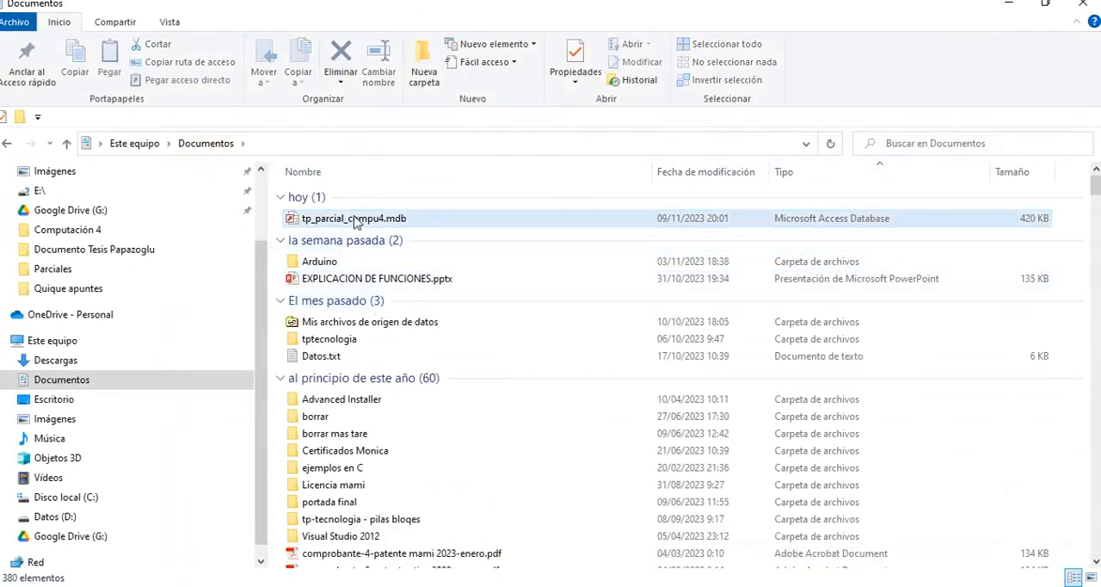
{"action": "double_click", "coordinate": [357, 222]}
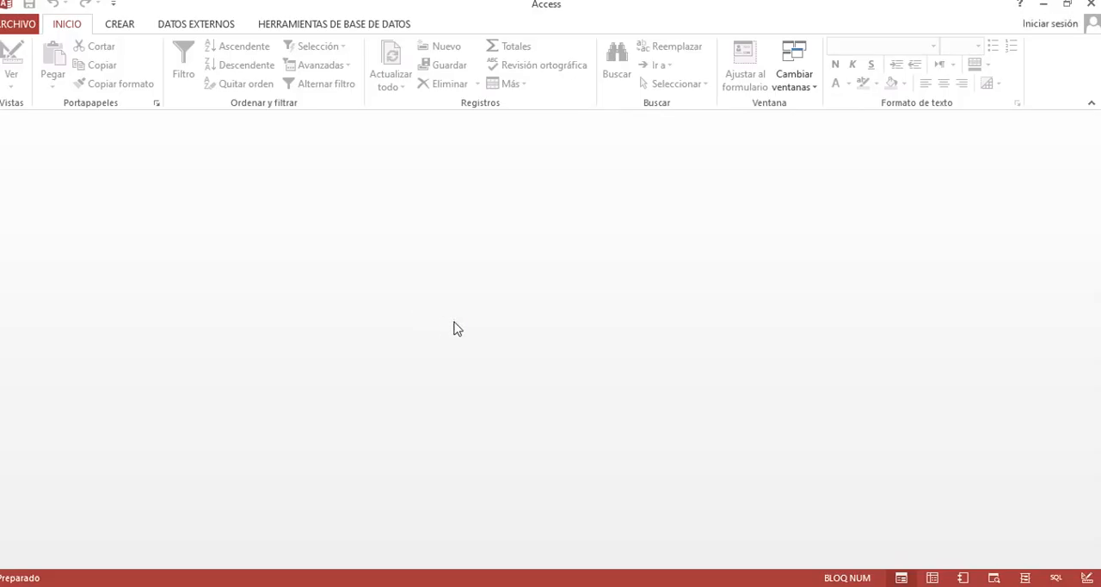